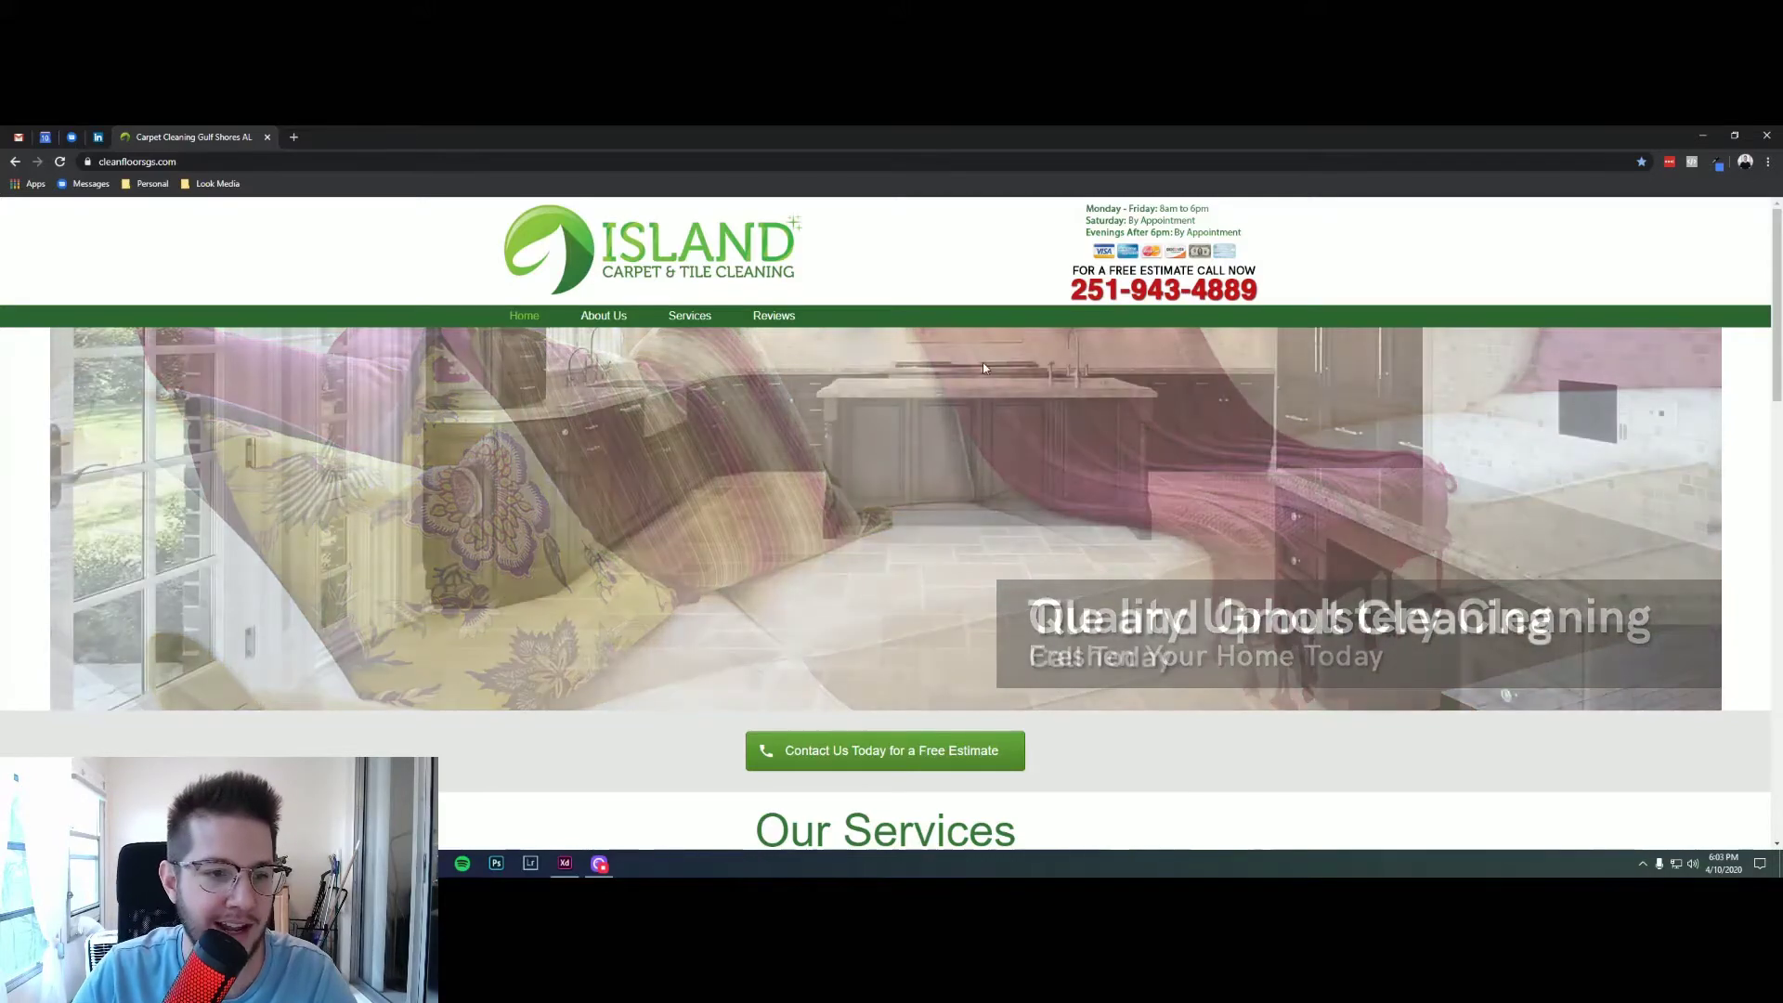
Look over the Island Carpet & Tile Cleaning homepage from its header through the services and reviews to the footer
{"action": "scroll", "coordinate": [958, 400], "scroll_direction": "down", "scroll_amount": 2}
{"action": "scroll", "coordinate": [959, 400], "scroll_direction": "down", "scroll_amount": 12}
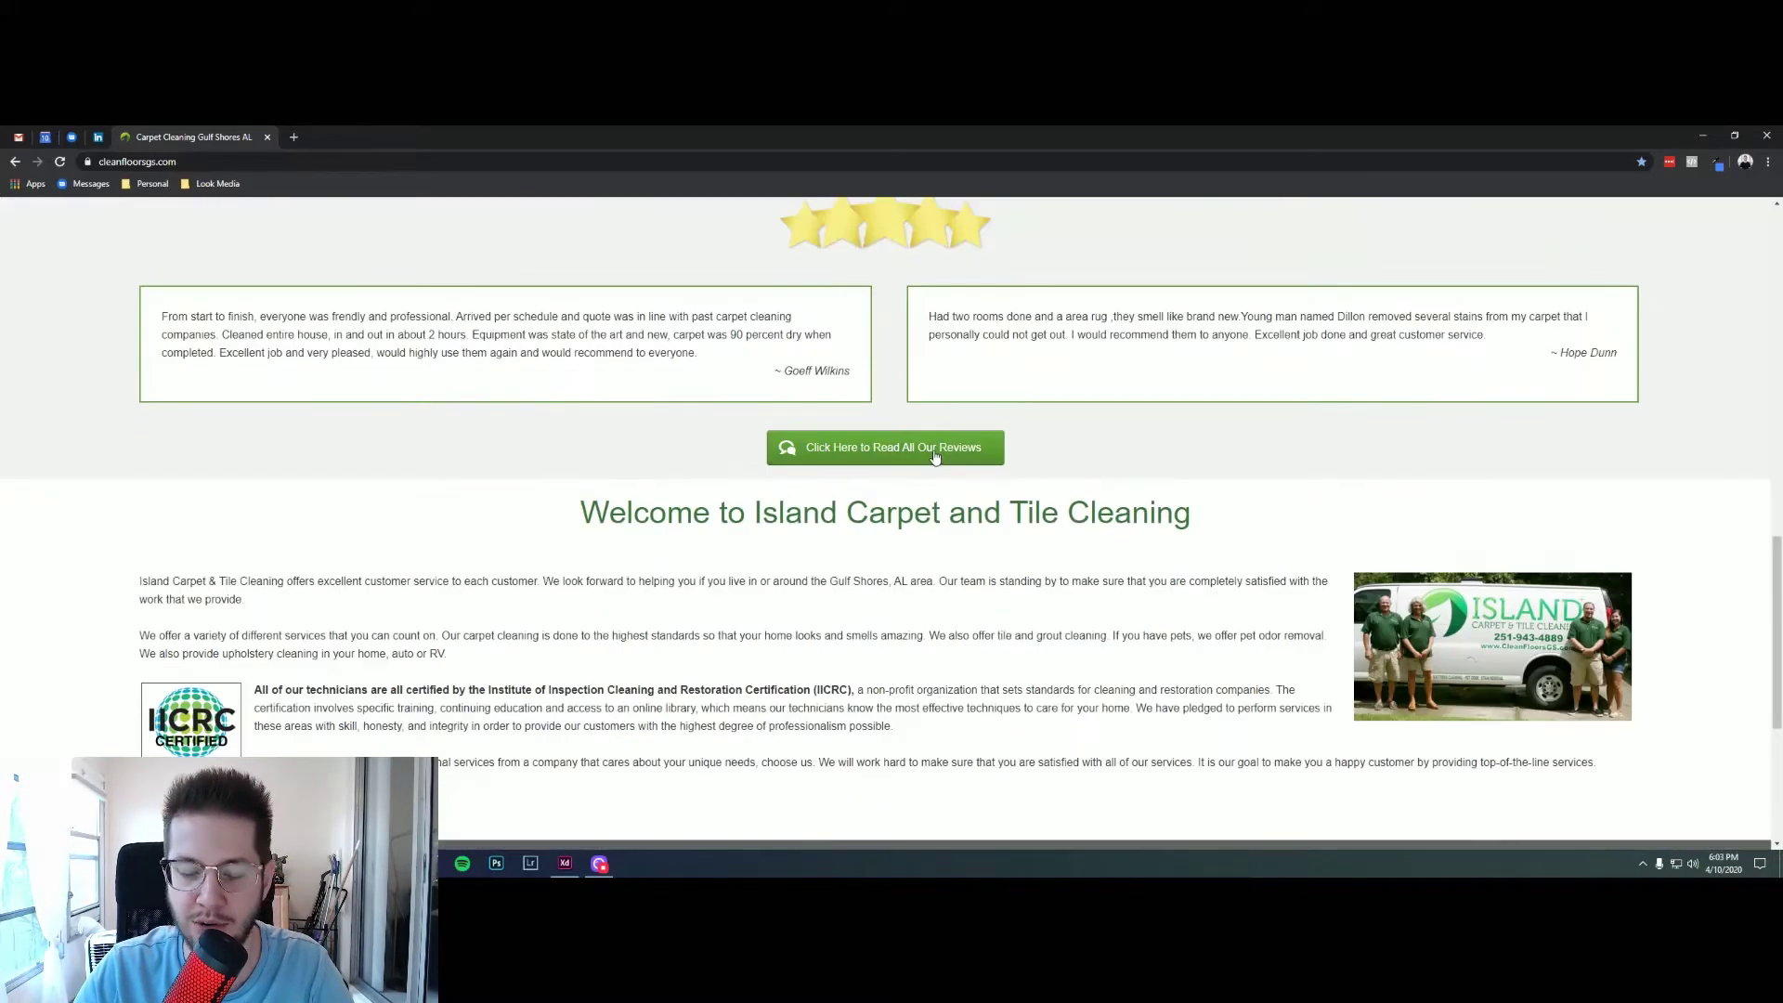
{"action": "scroll", "coordinate": [945, 457], "scroll_direction": "down", "scroll_amount": 1}
{"action": "scroll", "coordinate": [964, 477], "scroll_direction": "up", "scroll_amount": 14}
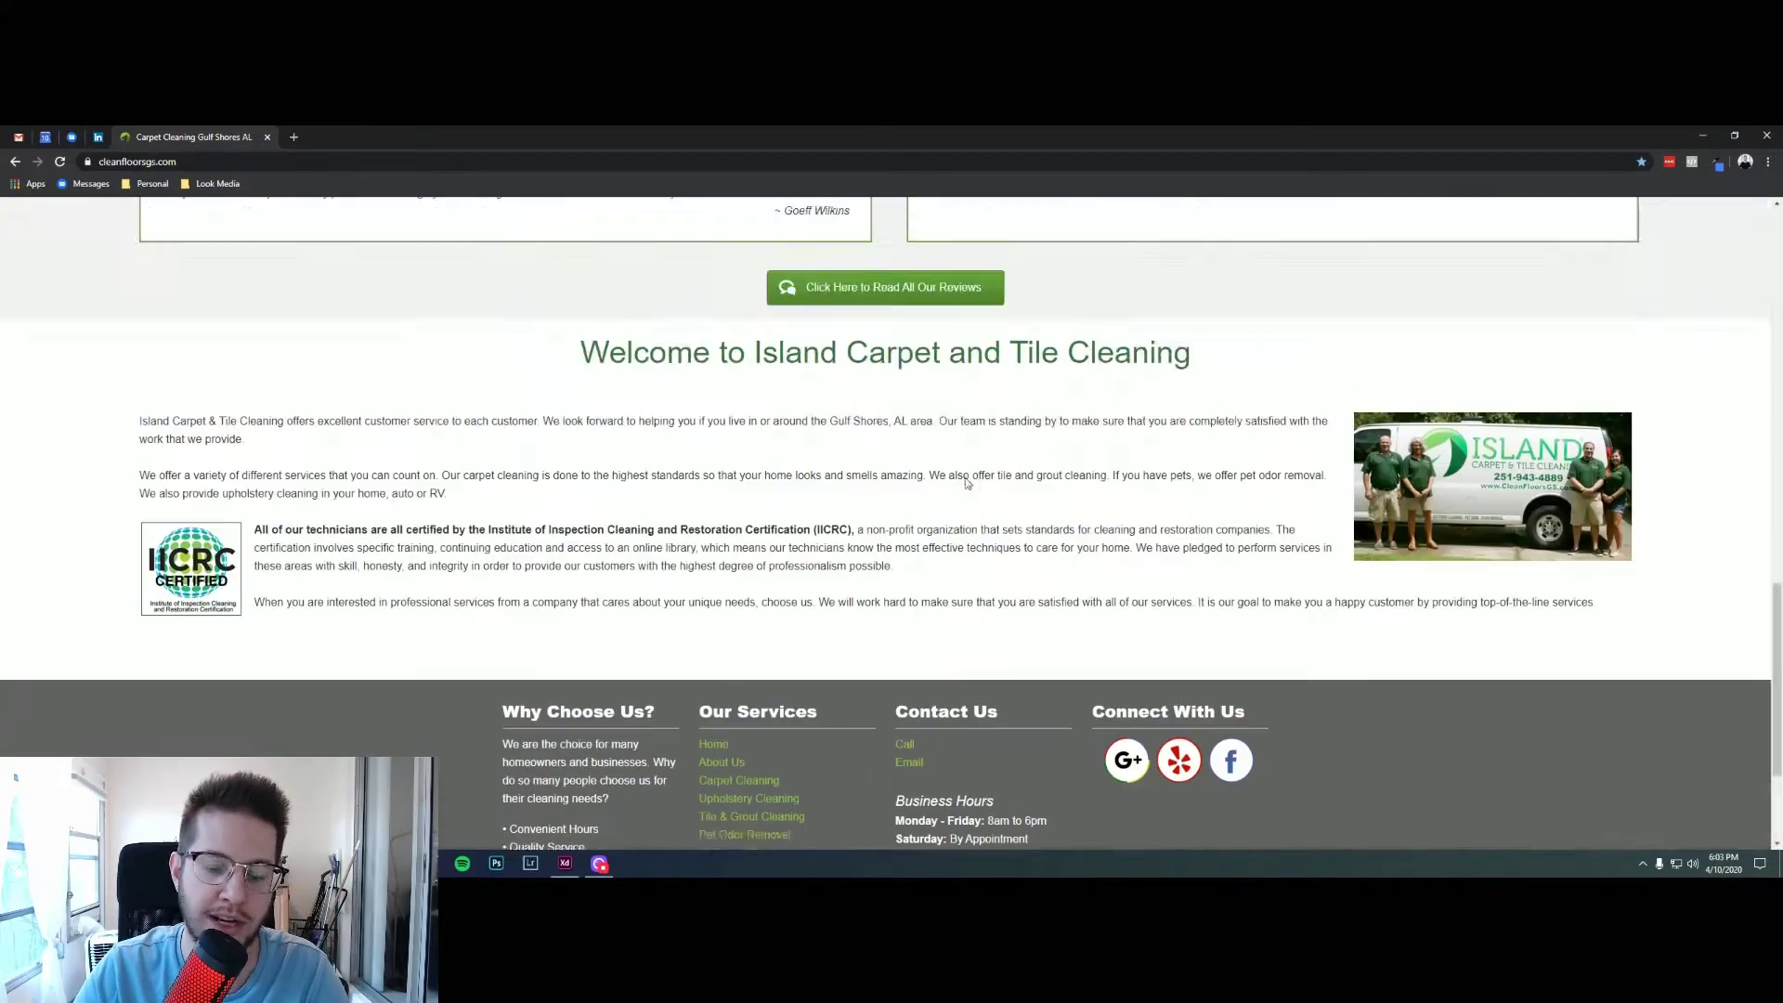
{"action": "scroll", "coordinate": [963, 476], "scroll_direction": "up", "scroll_amount": 2}
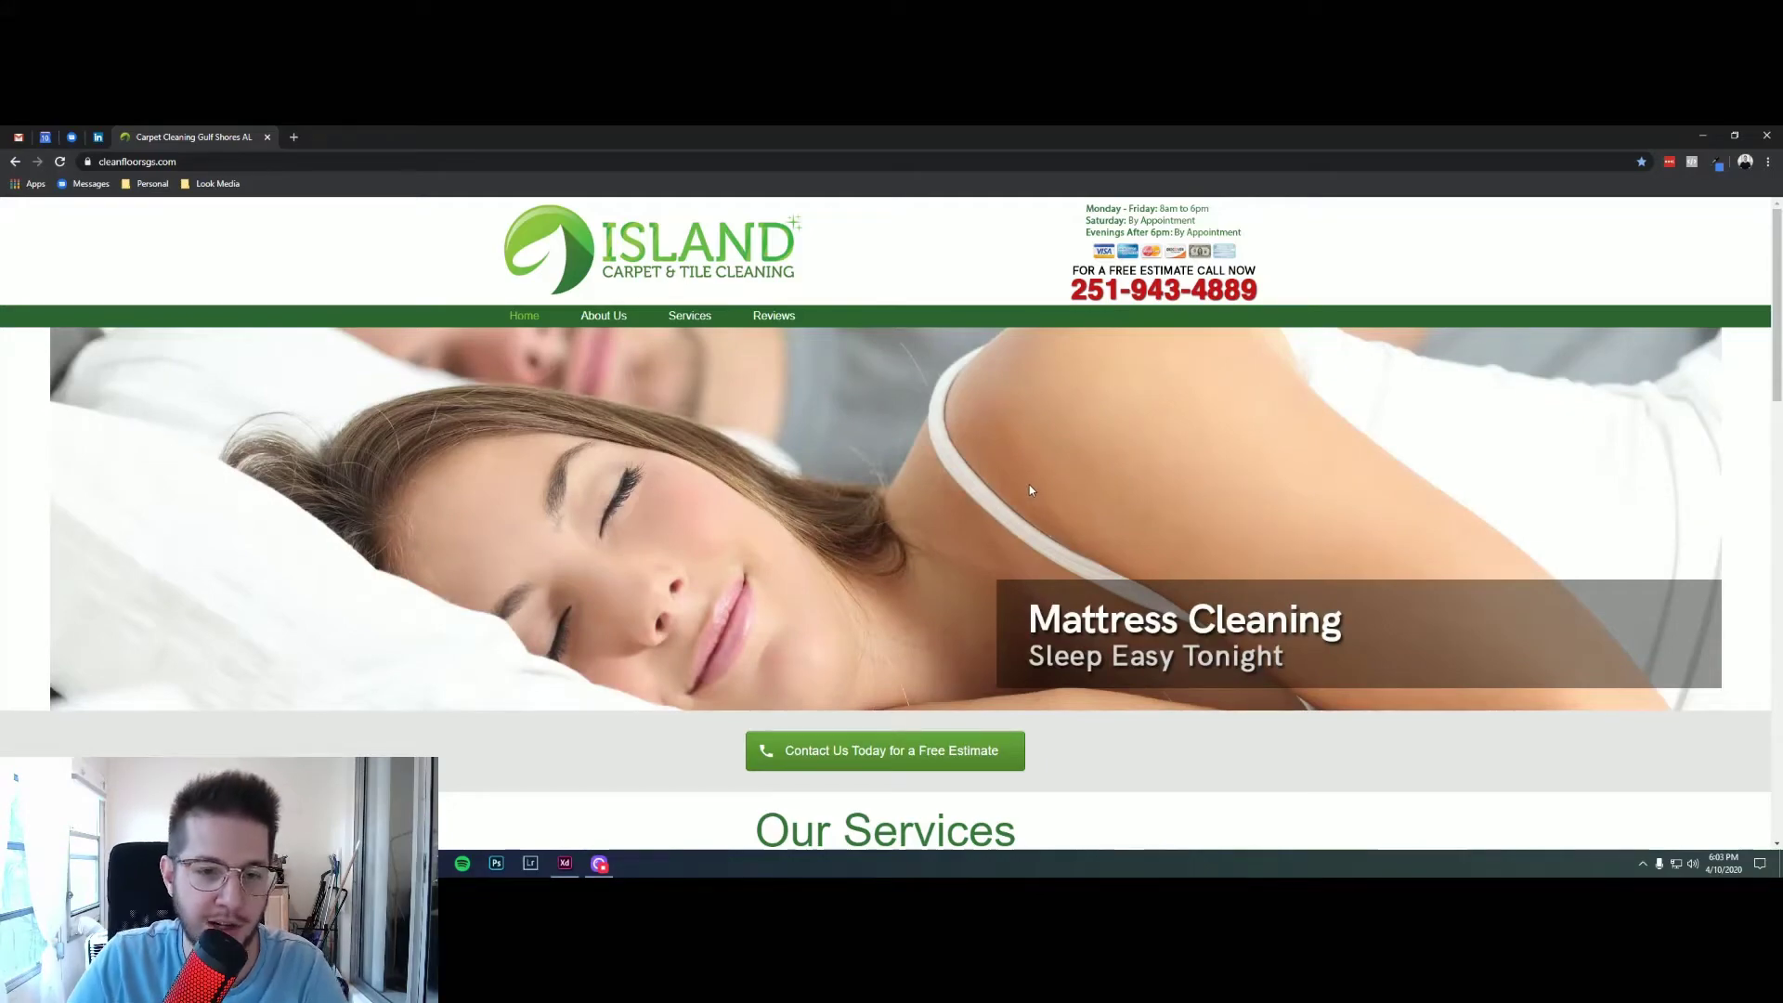
{"action": "scroll", "coordinate": [1016, 485], "scroll_direction": "down", "scroll_amount": 3}
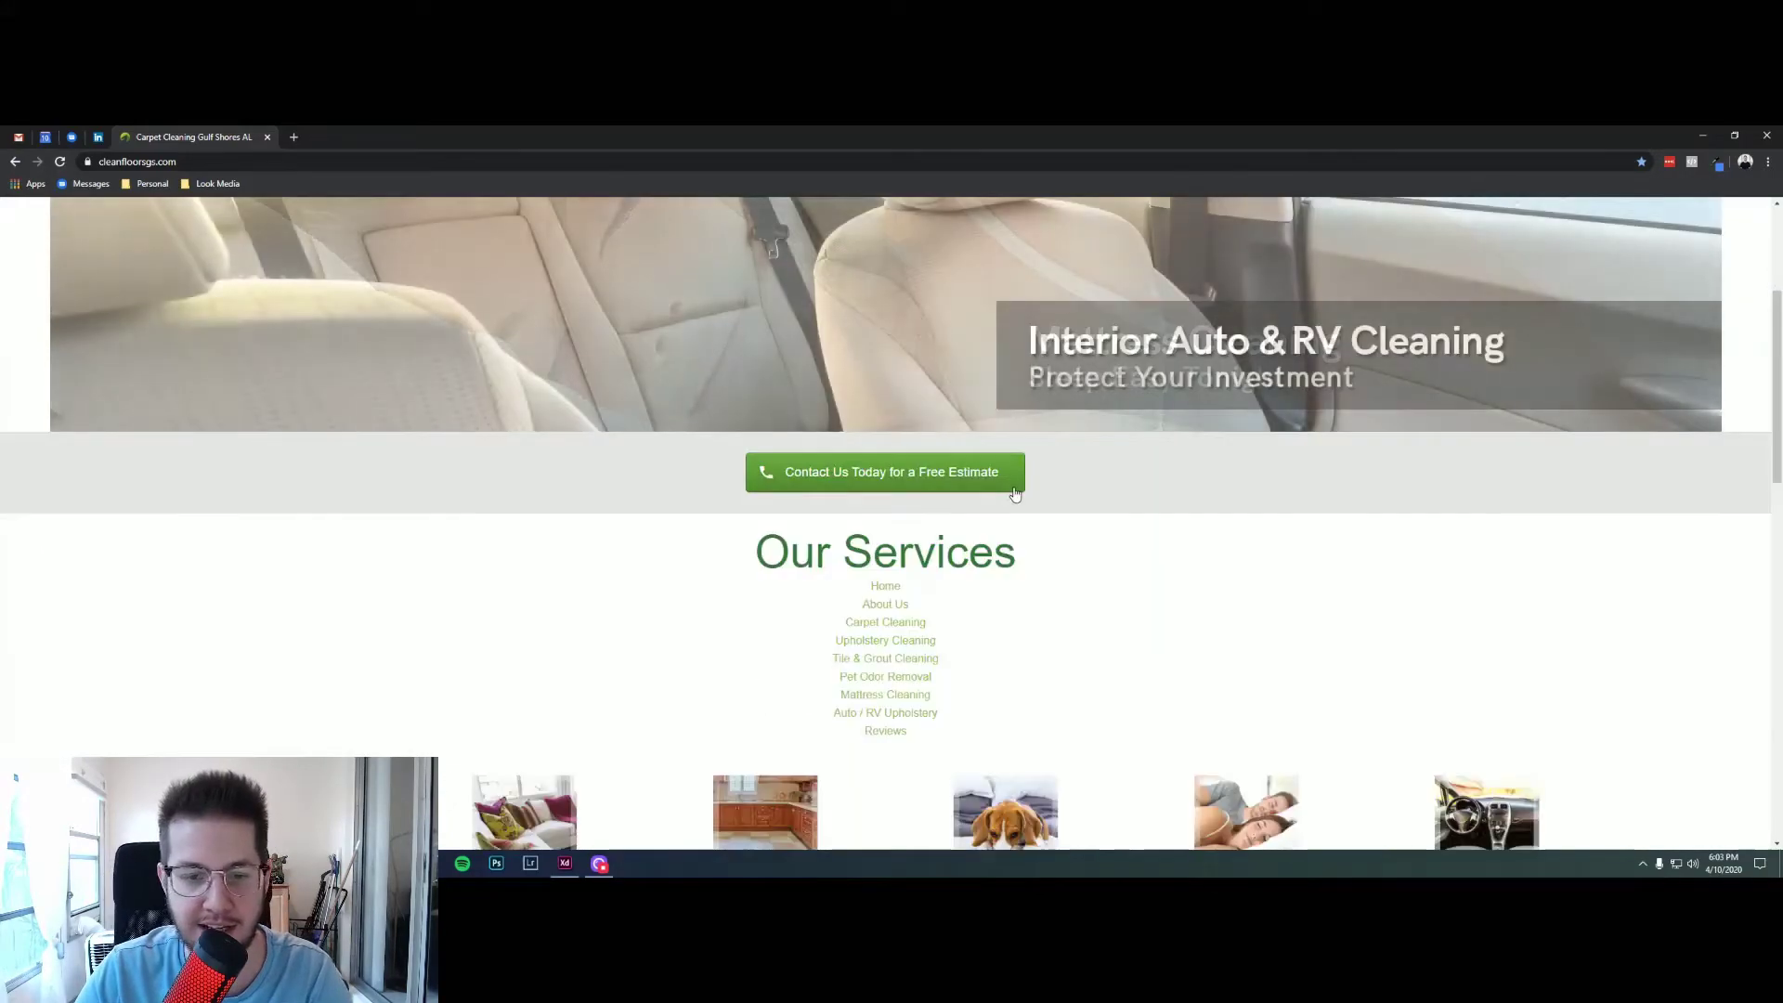
{"action": "scroll", "coordinate": [1016, 494], "scroll_direction": "down", "scroll_amount": 10}
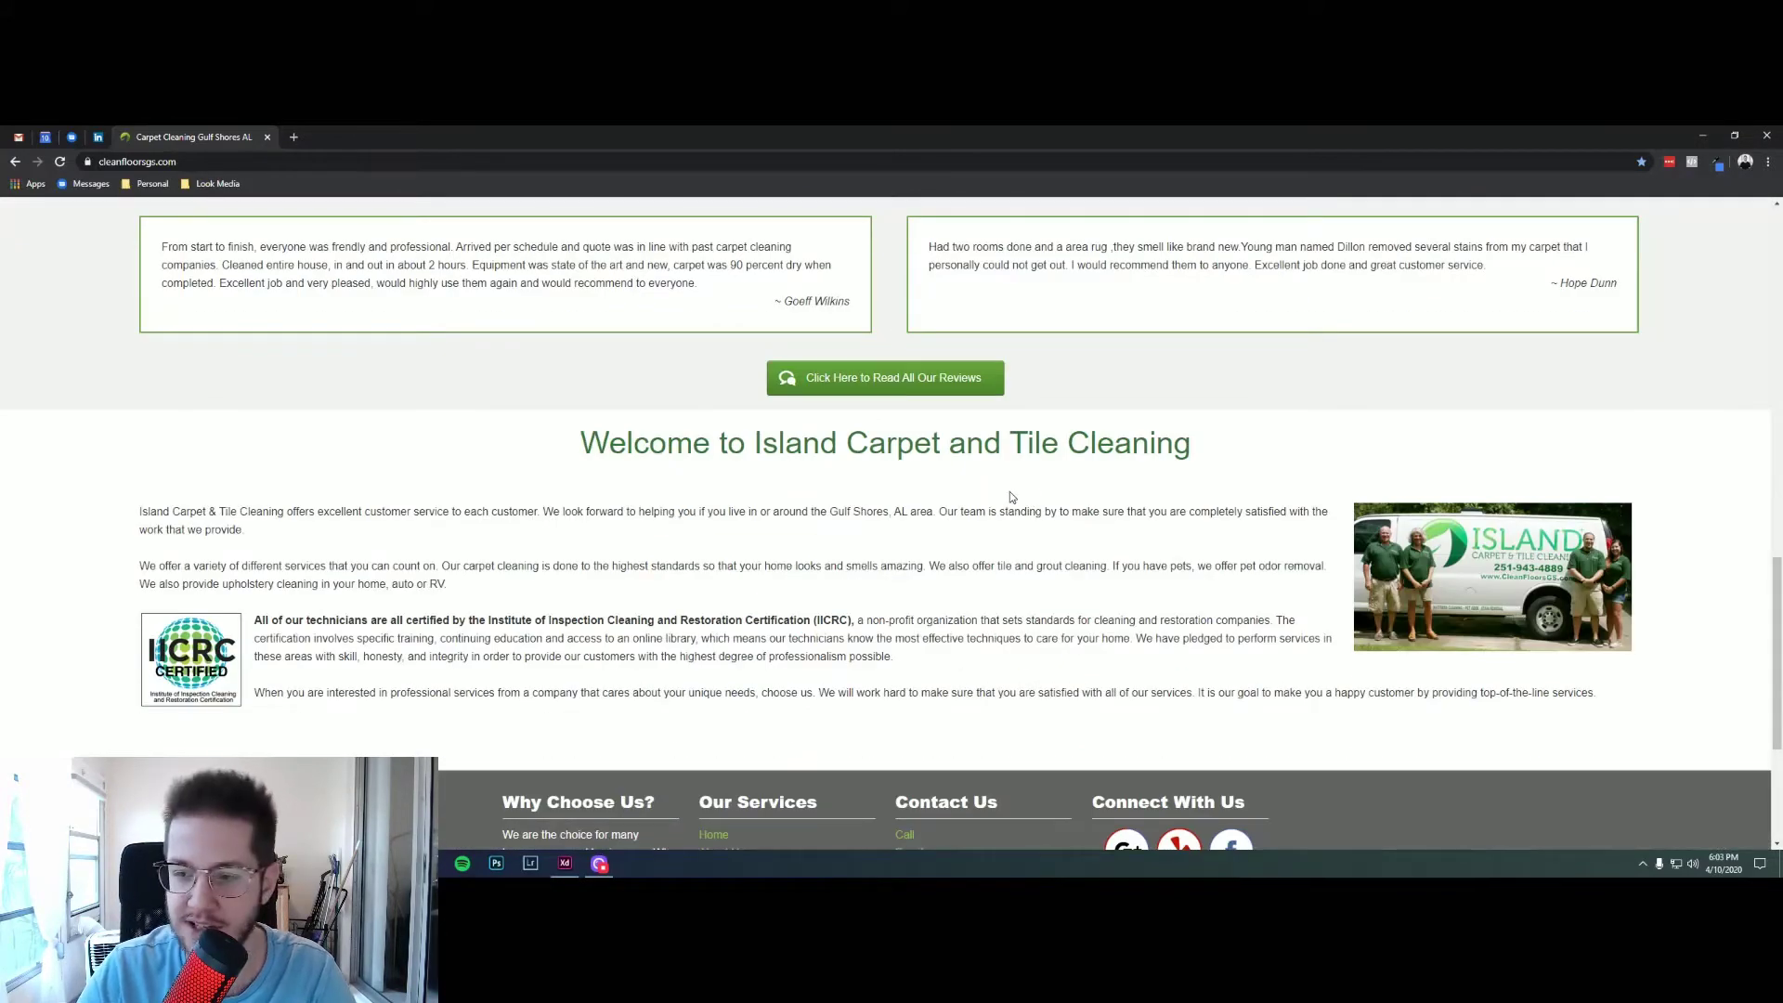
{"action": "scroll", "coordinate": [1010, 492], "scroll_direction": "up", "scroll_amount": 7}
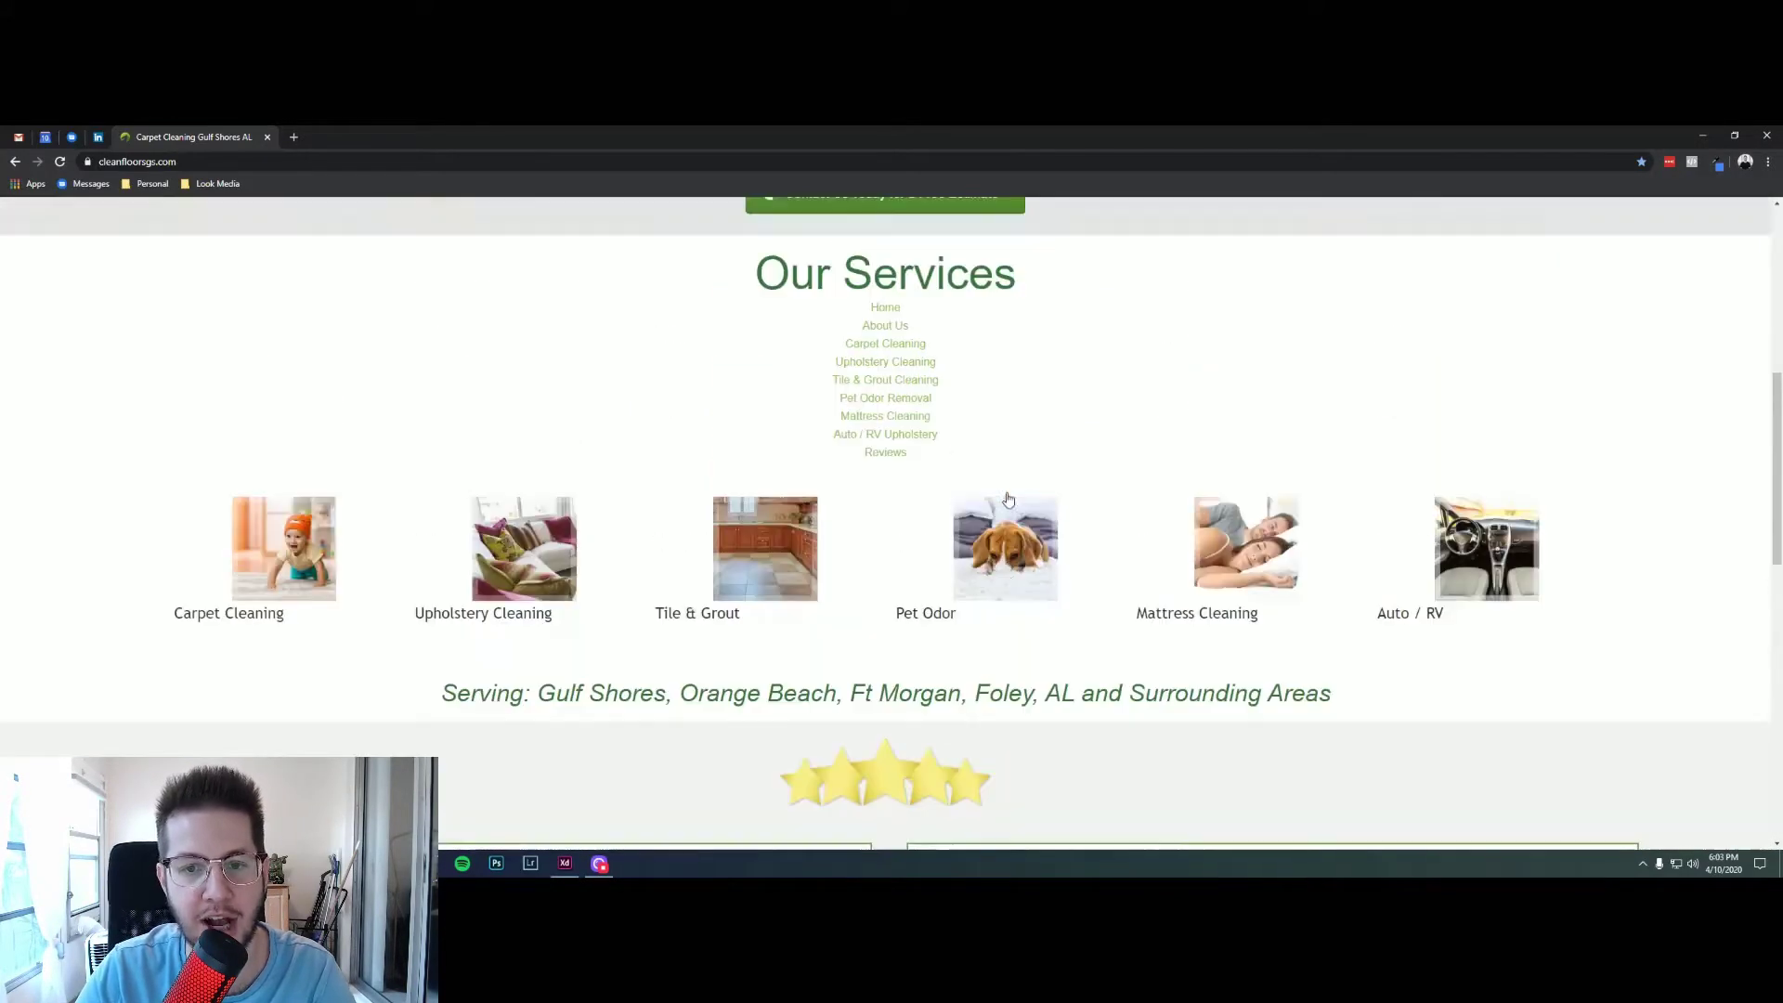
{"action": "scroll", "coordinate": [1007, 499], "scroll_direction": "up", "scroll_amount": 6}
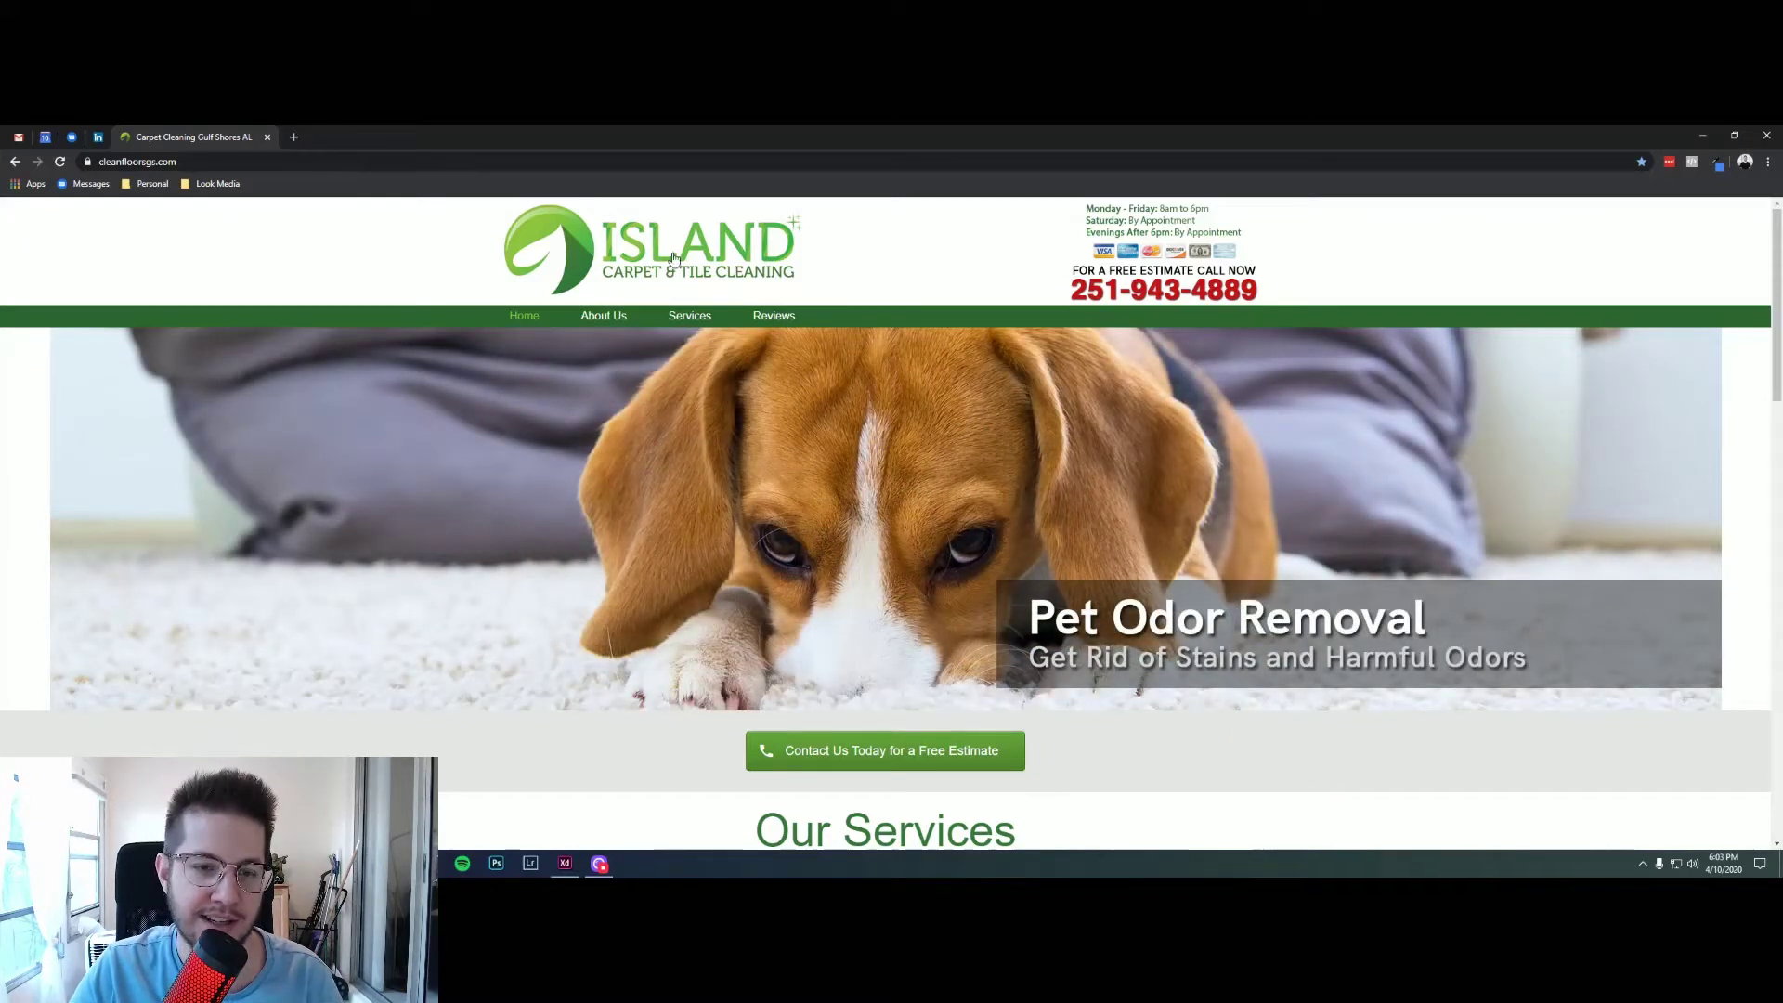
Examine the homepage header's logo and contact details together with the rotating hero banner
{"action": "left_click_drag", "start_coordinate": [738, 267], "coordinate": [563, 262]}
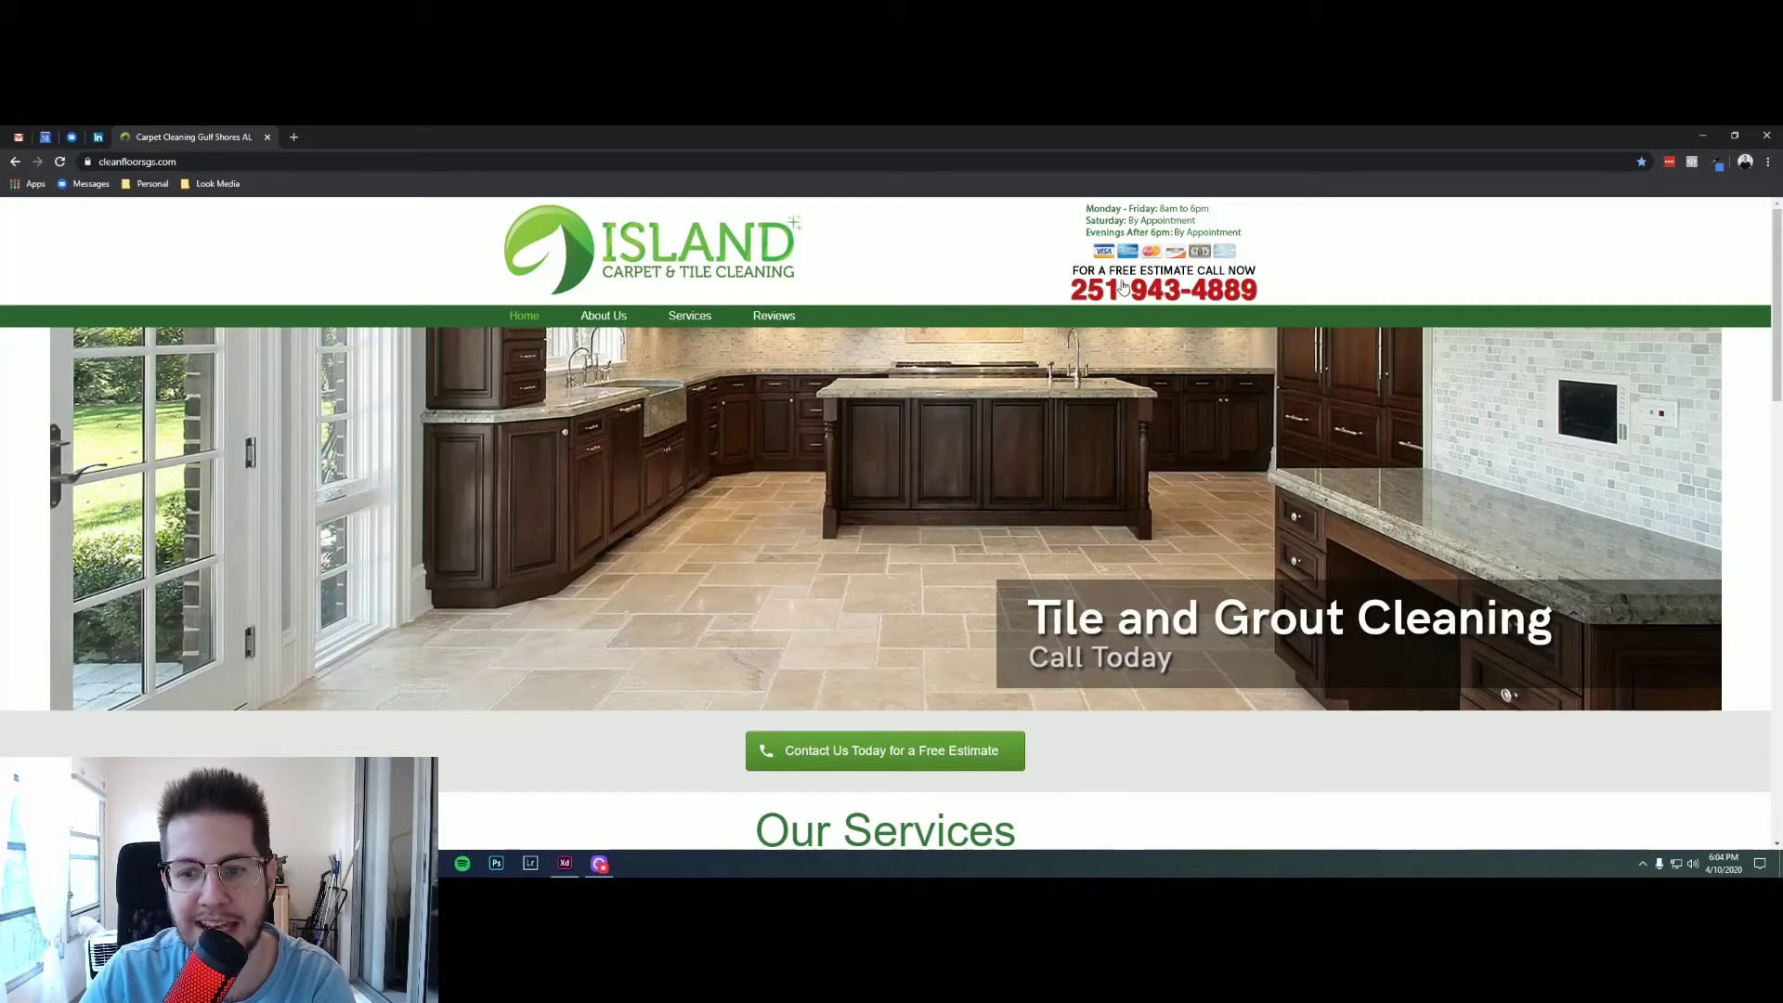
{"action": "scroll", "coordinate": [1170, 279], "scroll_direction": "down", "scroll_amount": 1}
{"action": "scroll", "coordinate": [1189, 274], "scroll_direction": "up", "scroll_amount": 1}
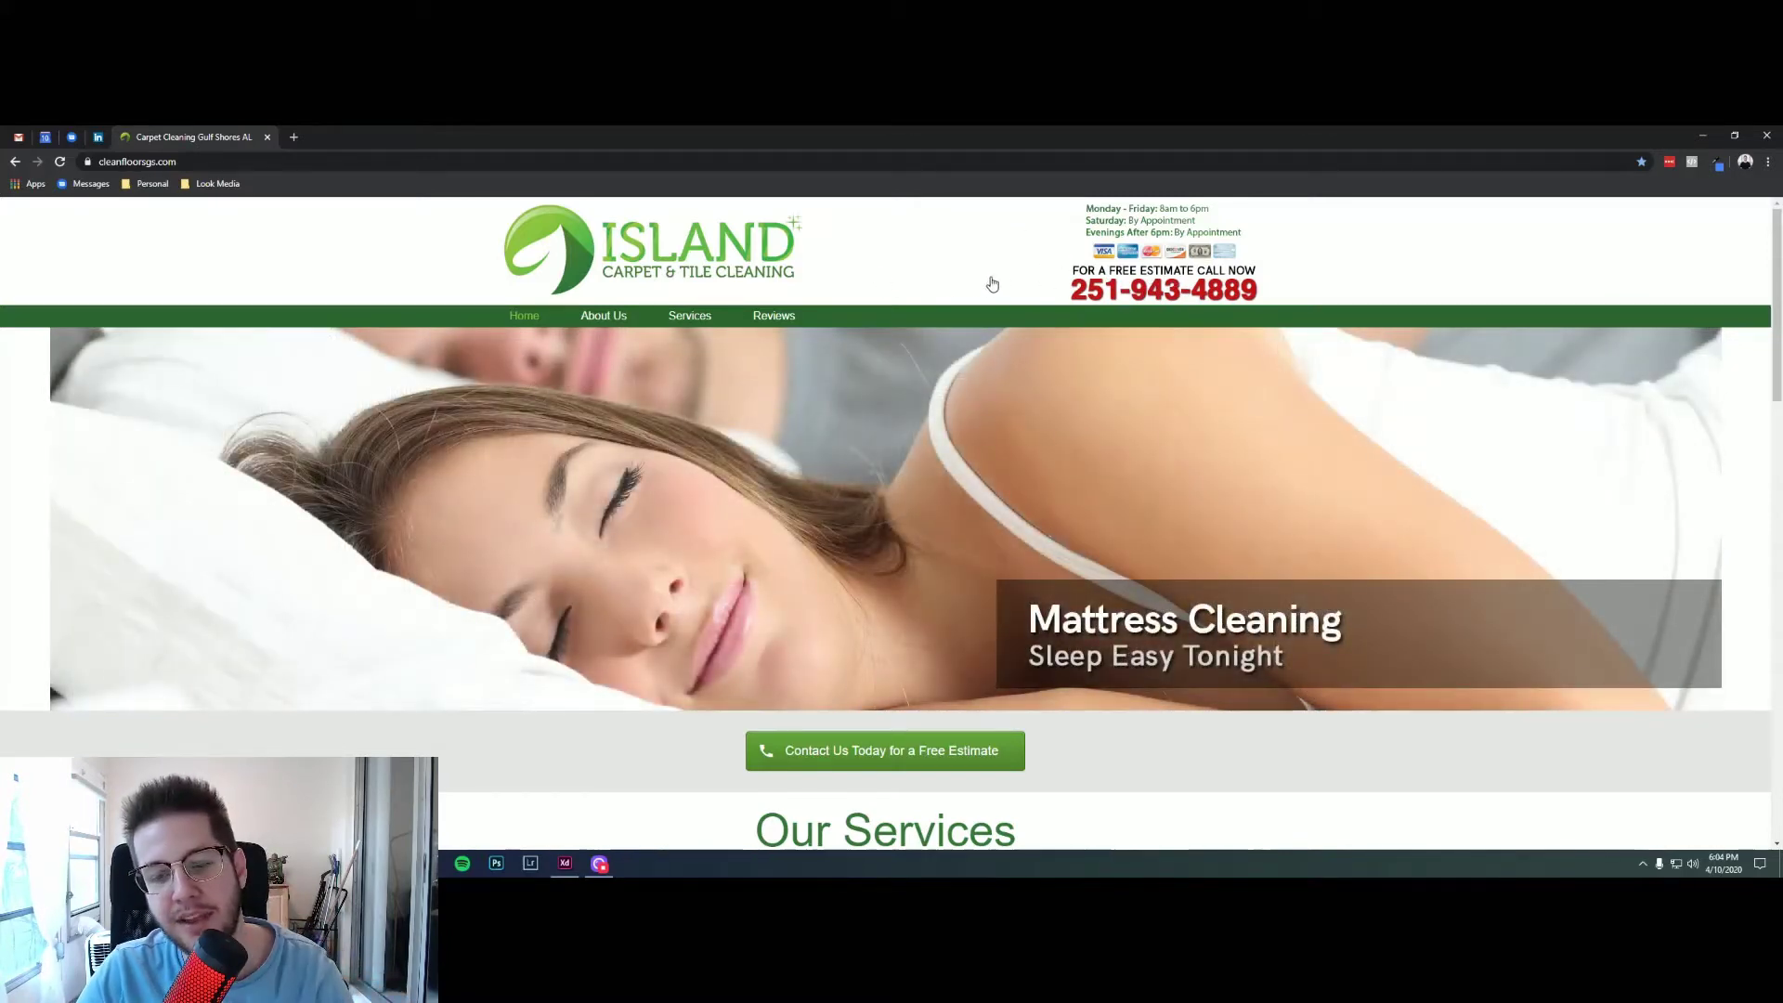
{"action": "scroll", "coordinate": [989, 279], "scroll_direction": "down", "scroll_amount": 2}
{"action": "scroll", "coordinate": [996, 275], "scroll_direction": "up", "scroll_amount": 2}
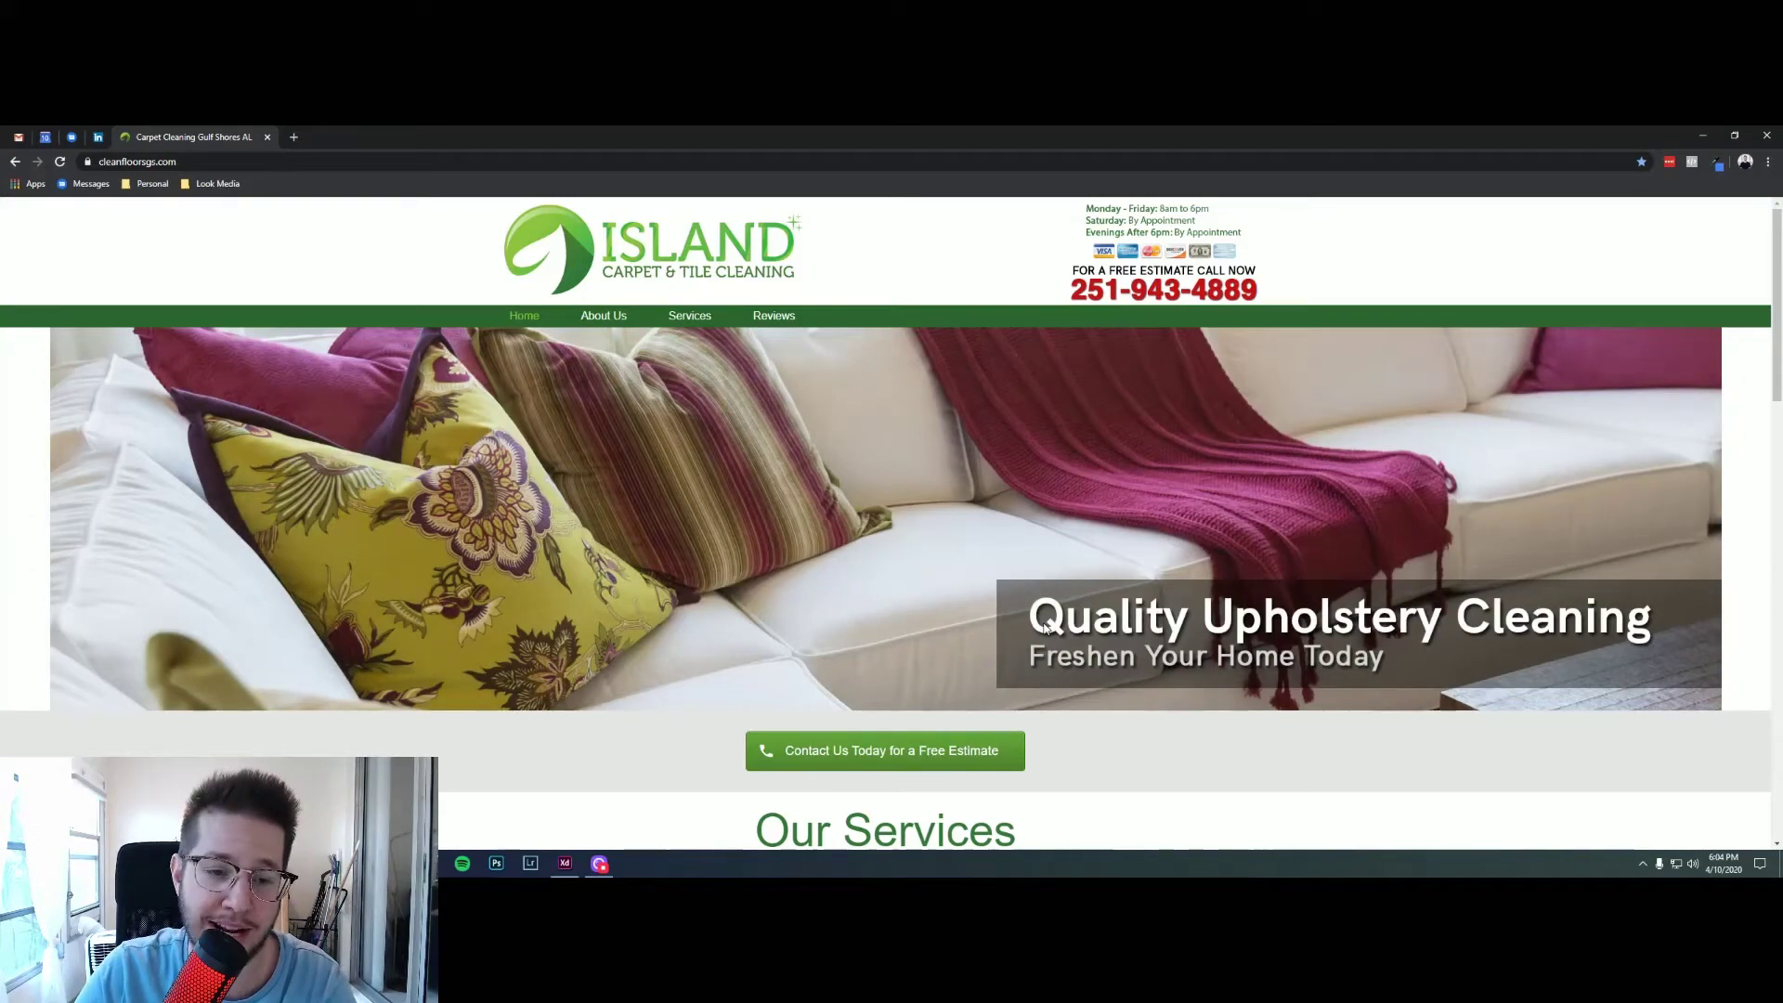
{"action": "scroll", "coordinate": [1085, 598], "scroll_direction": "down", "scroll_amount": 1}
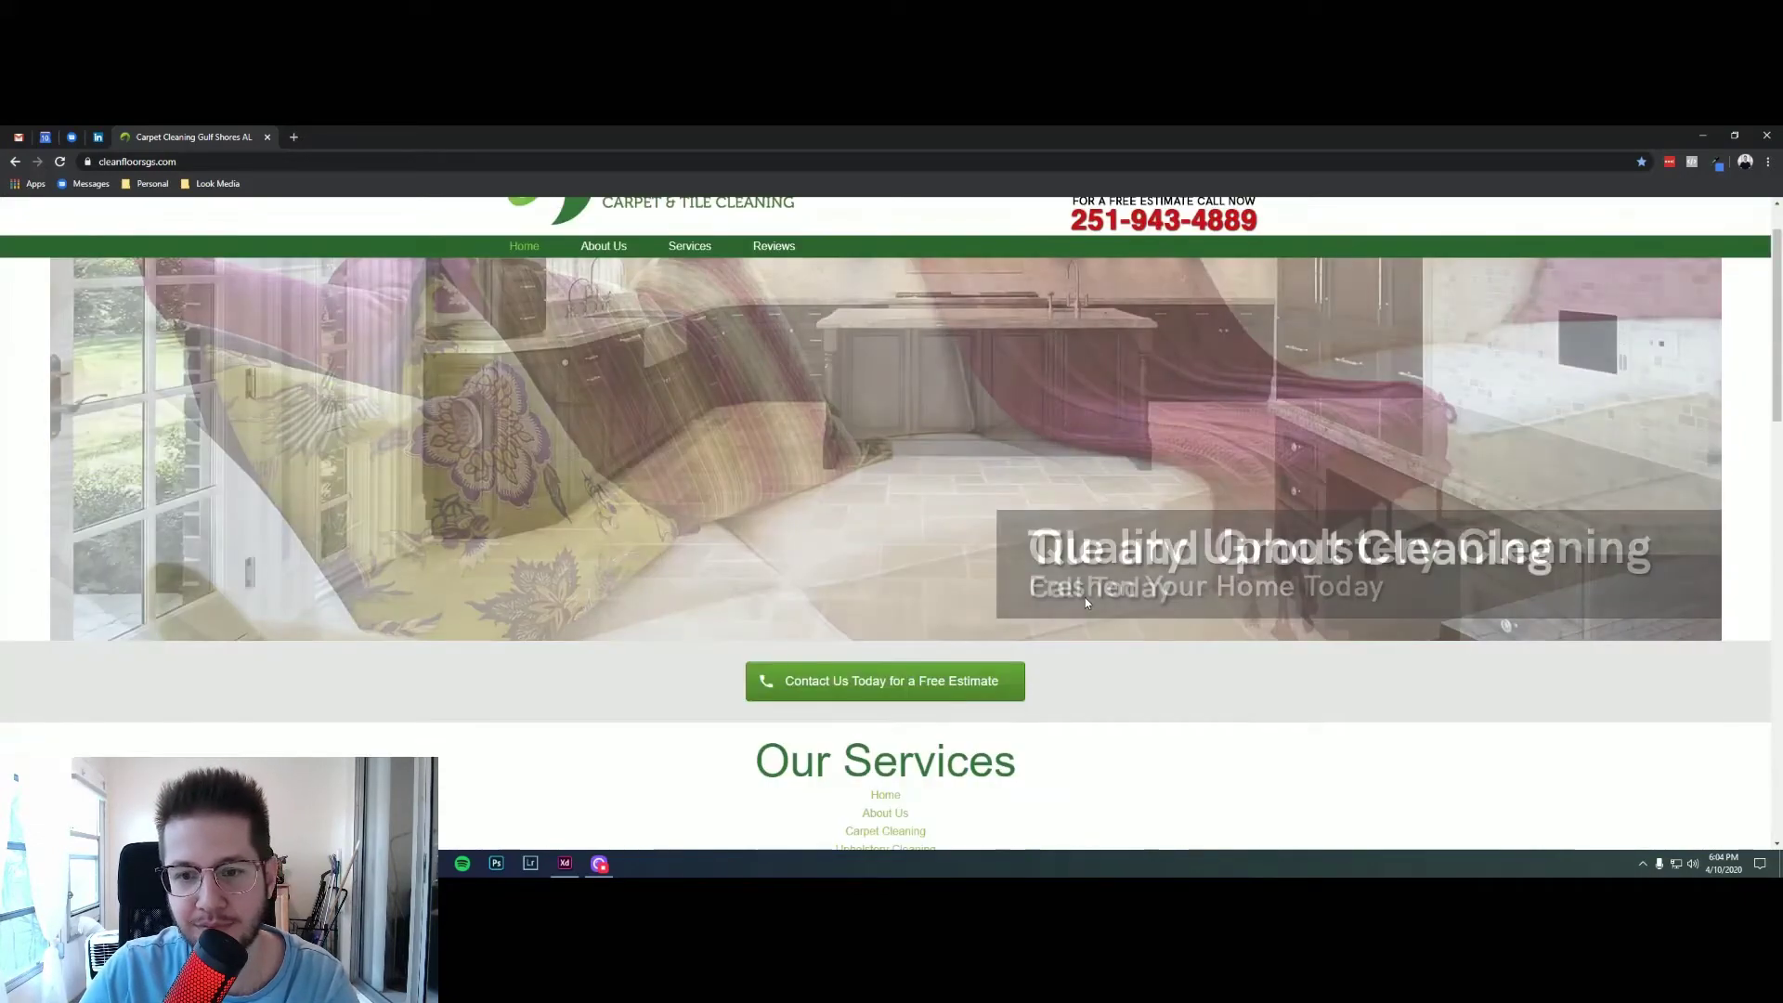
{"action": "scroll", "coordinate": [1123, 576], "scroll_direction": "up", "scroll_amount": 1}
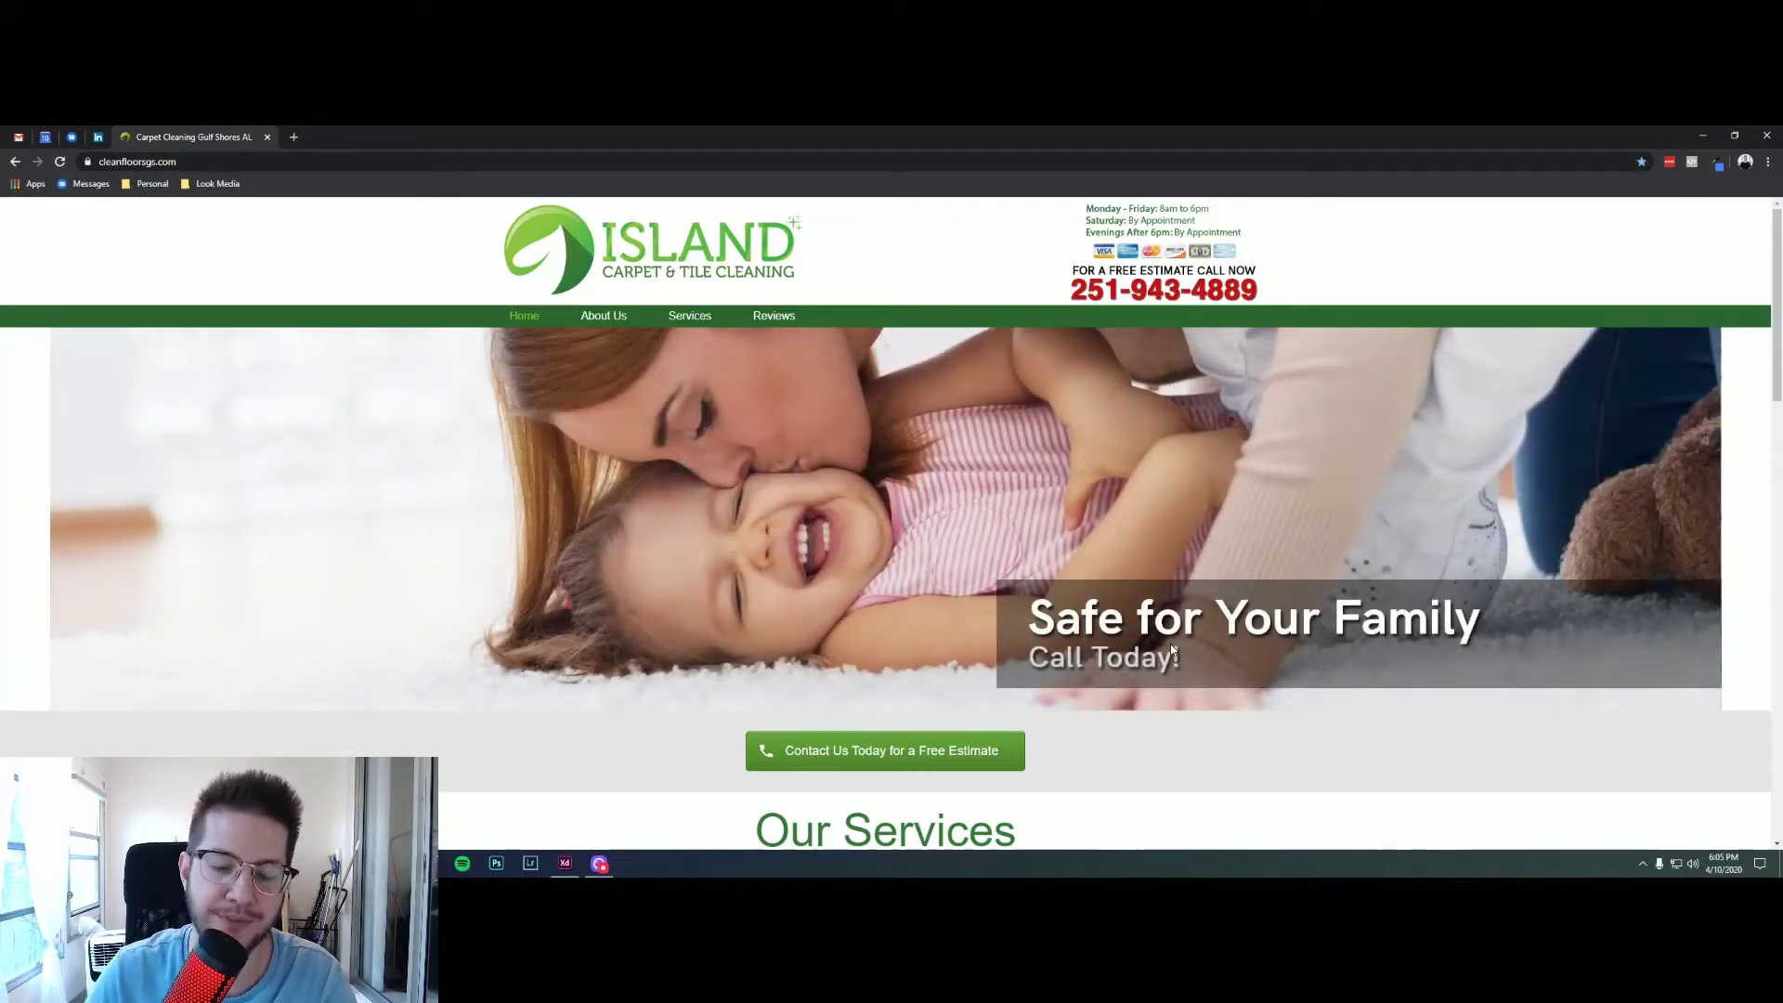
Compare the link list under the Our Services heading with the Services entries in the site navigation
{"action": "scroll", "coordinate": [946, 660], "scroll_direction": "down", "scroll_amount": 5}
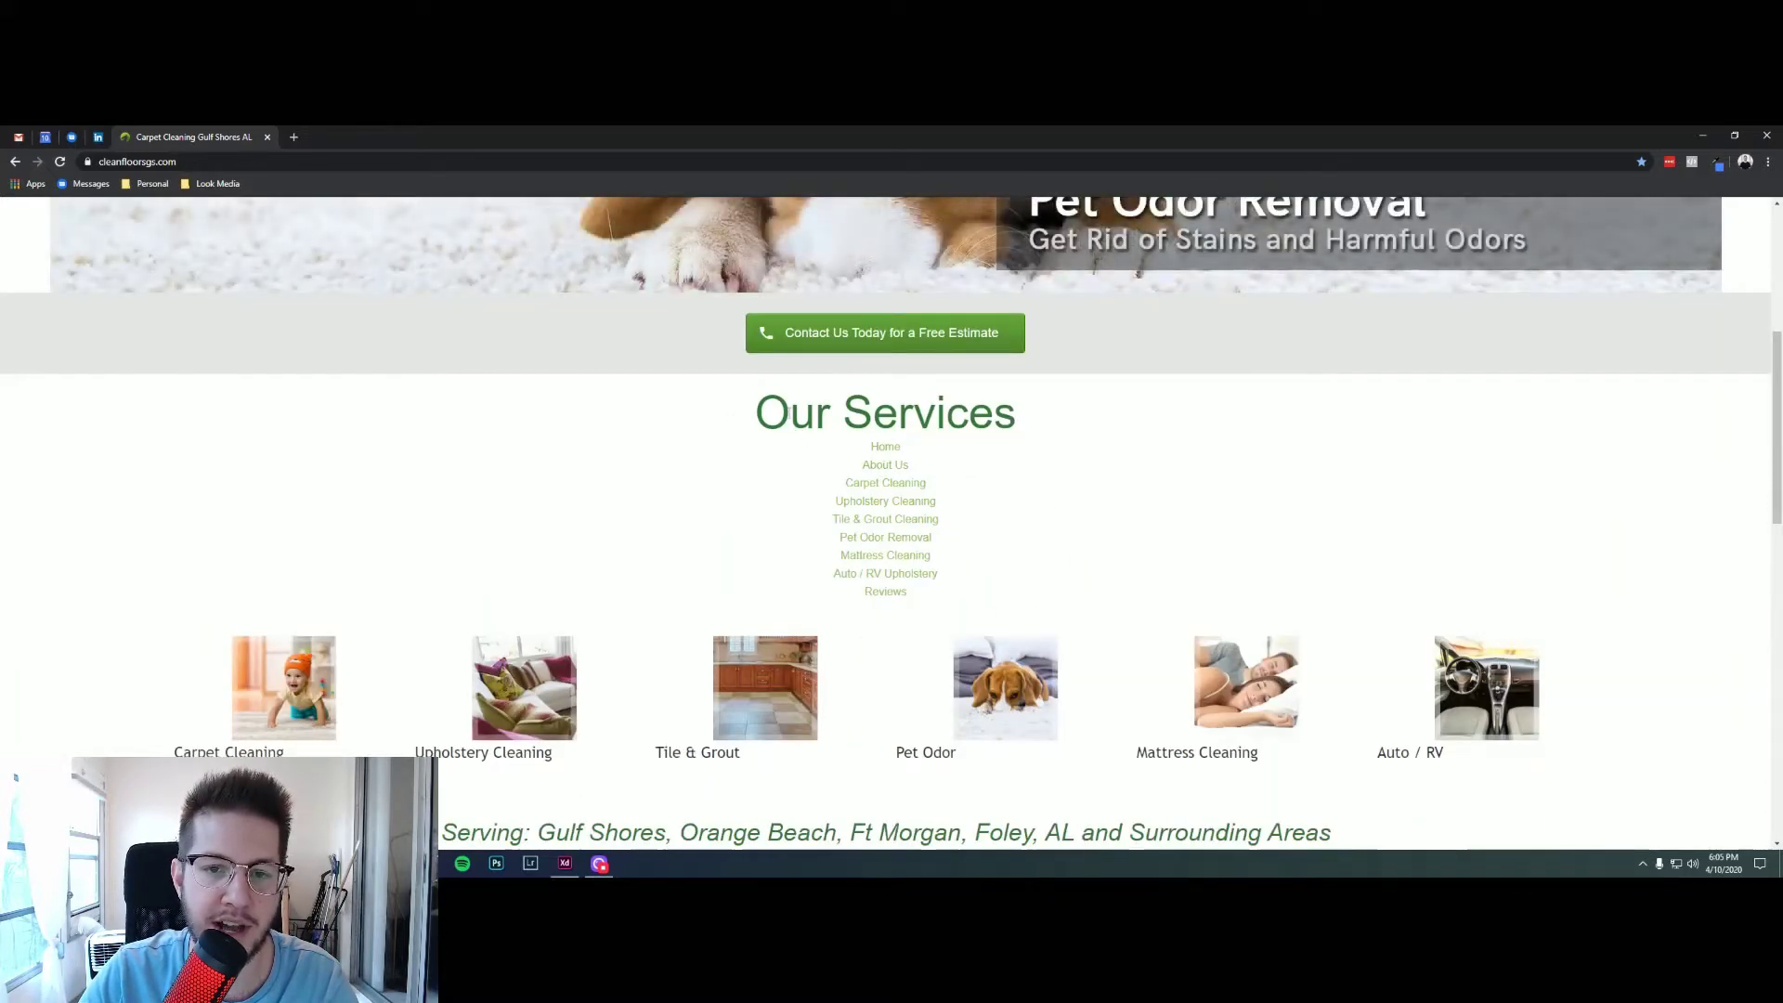
{"action": "triple_click", "coordinate": [1022, 429]}
{"action": "left_click", "coordinate": [1021, 429]}
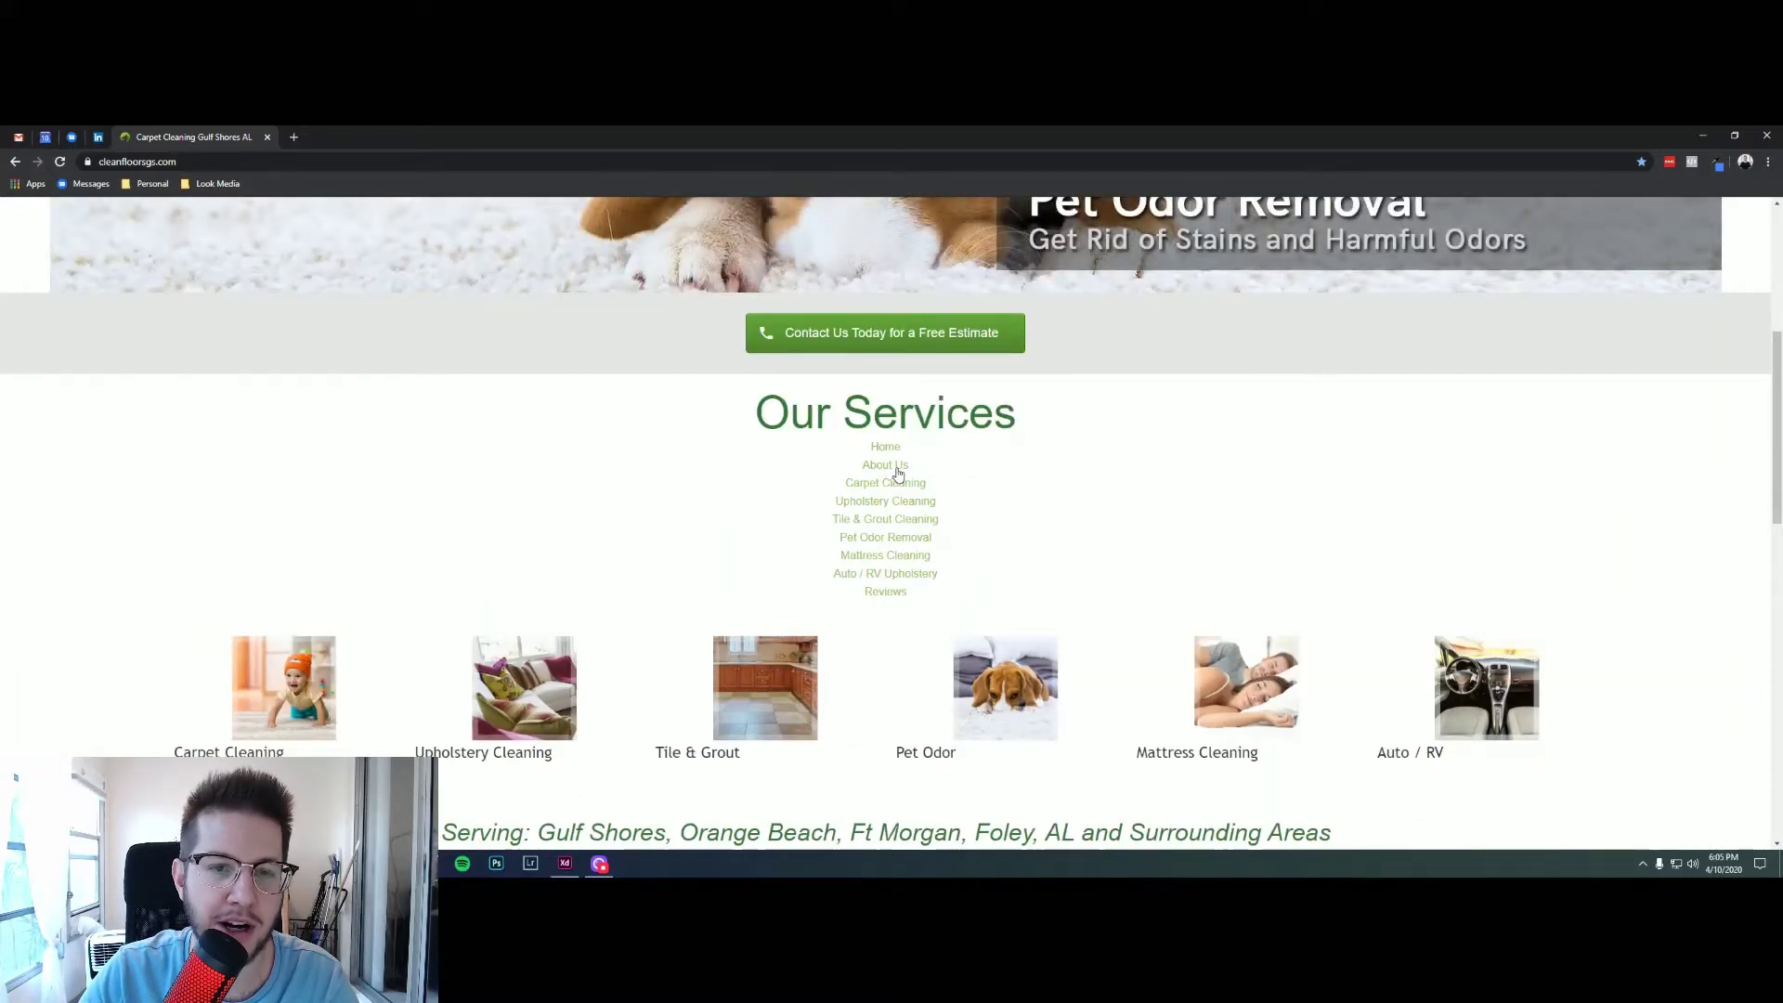
{"action": "scroll", "coordinate": [915, 515], "scroll_direction": "up", "scroll_amount": 3}
{"action": "scroll", "coordinate": [916, 518], "scroll_direction": "down", "scroll_amount": 2}
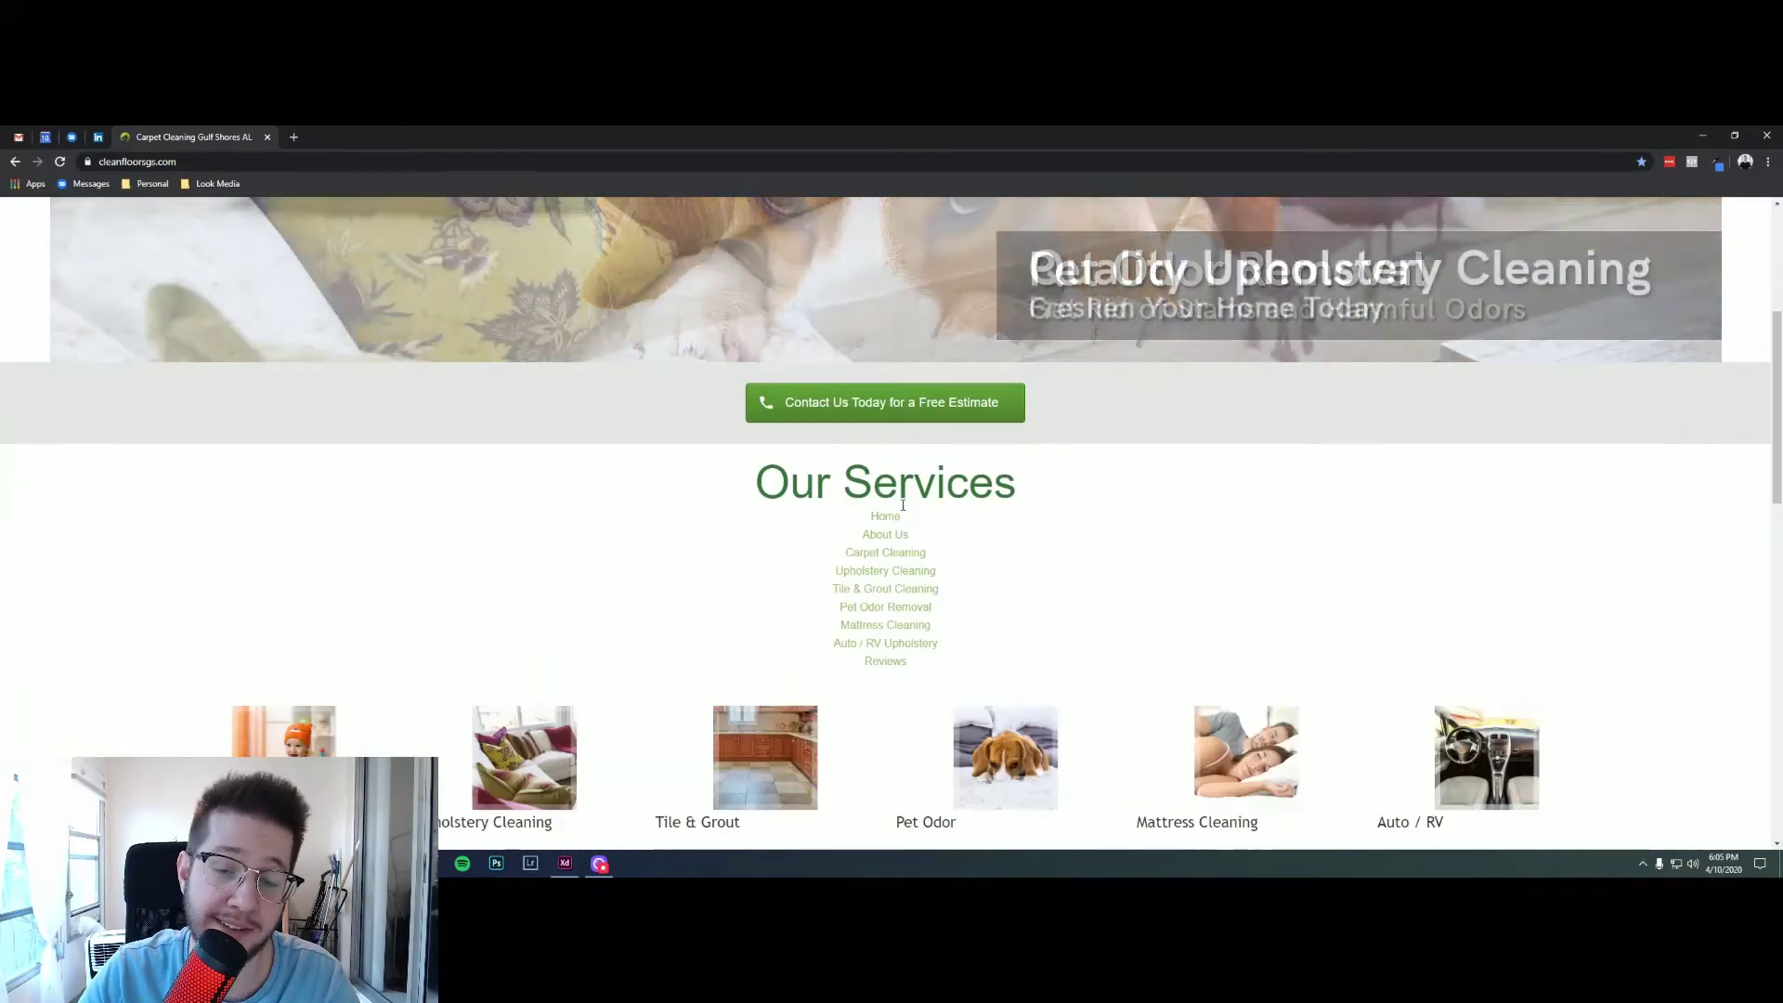
{"action": "scroll", "coordinate": [900, 546], "scroll_direction": "up", "scroll_amount": 4}
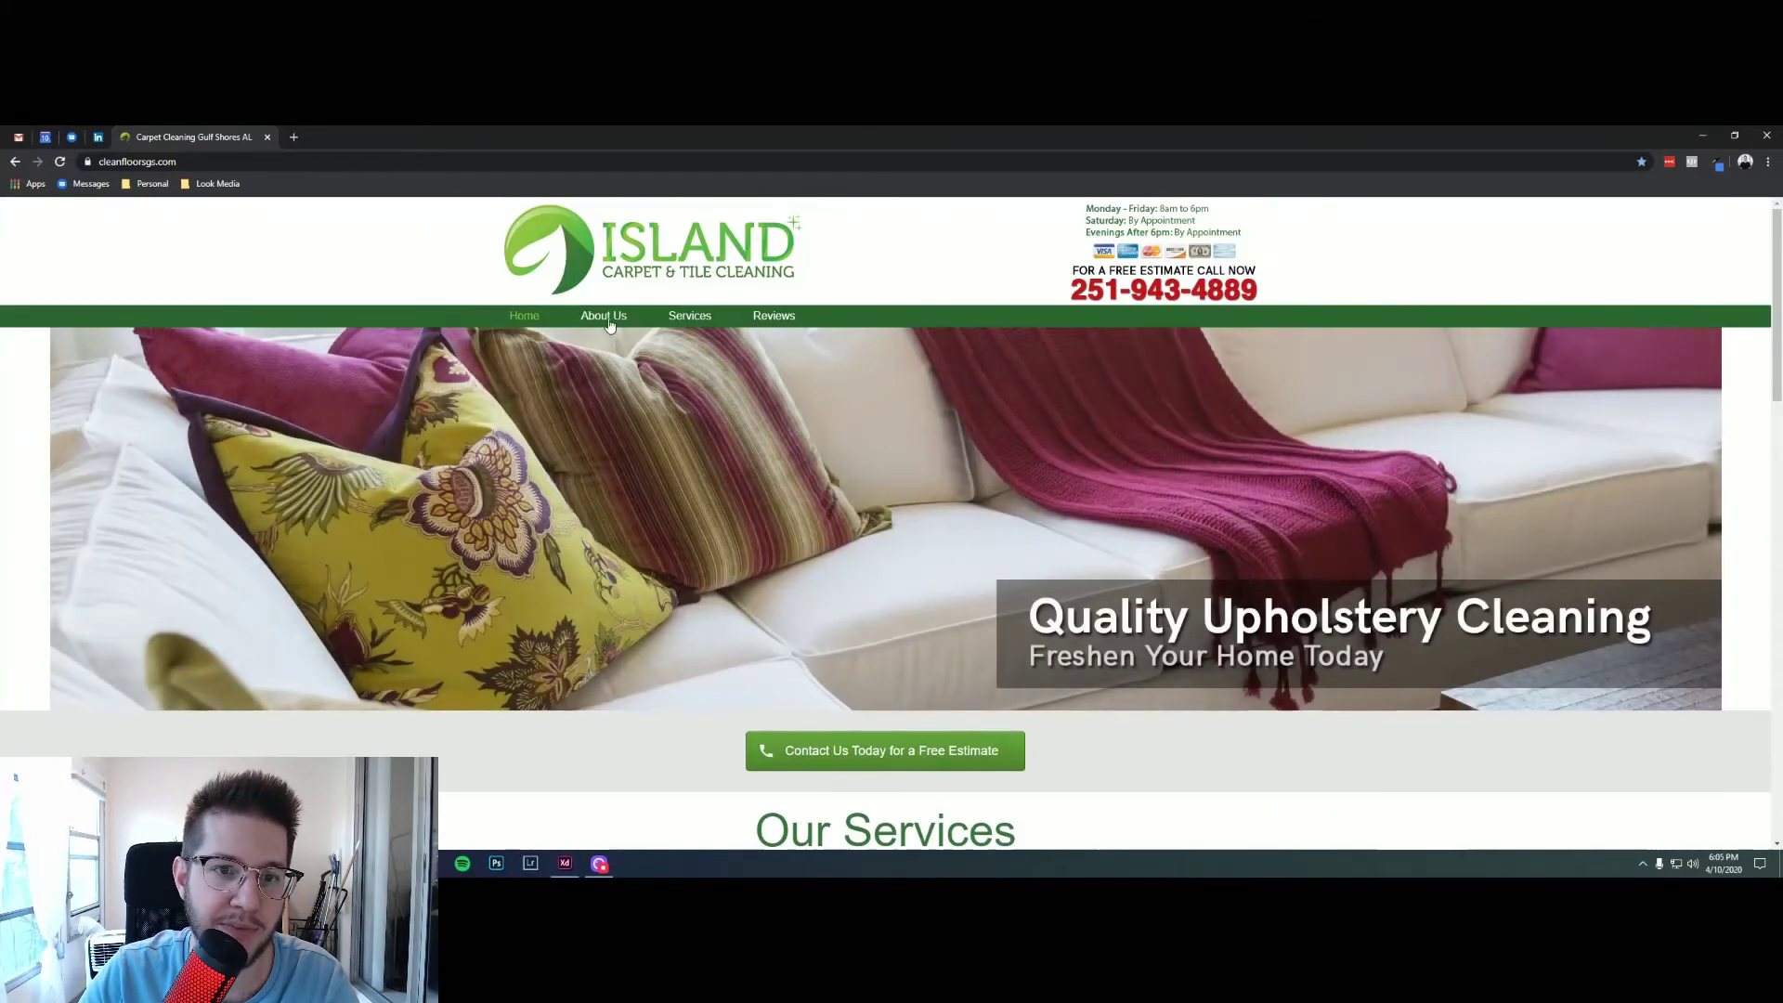
{"action": "mouse_move", "coordinate": [709, 319]}
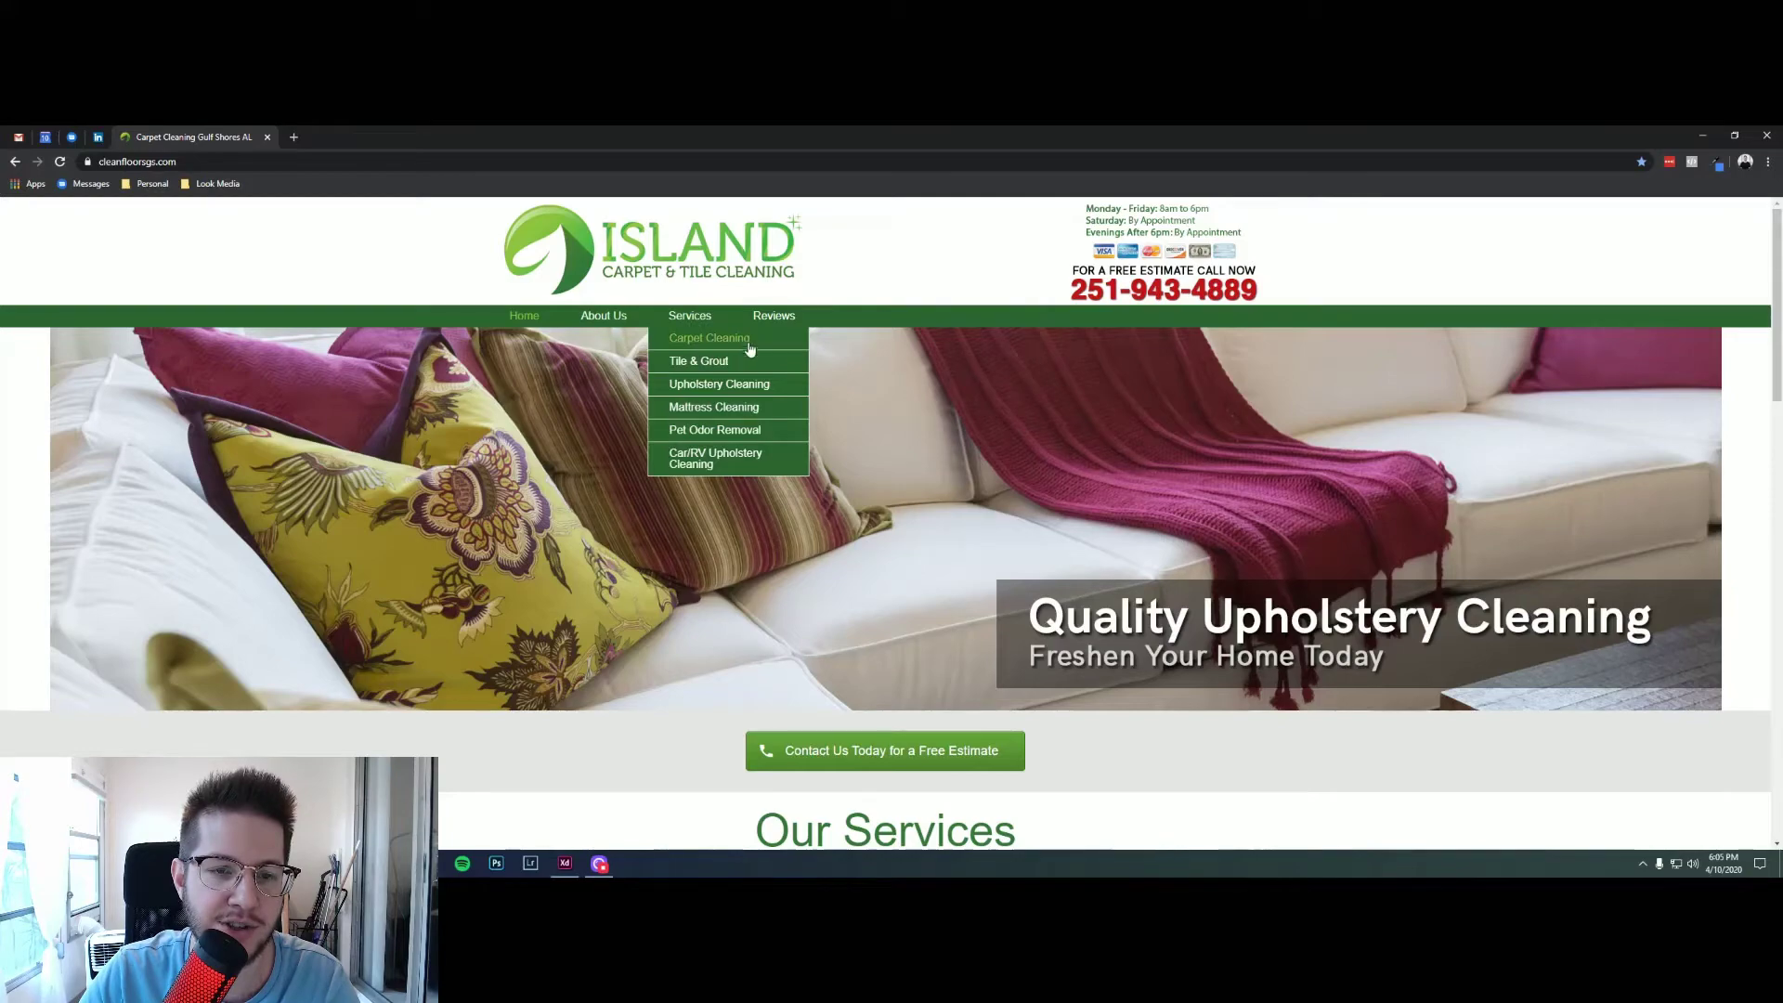
{"action": "scroll", "coordinate": [761, 351], "scroll_direction": "down", "scroll_amount": 4}
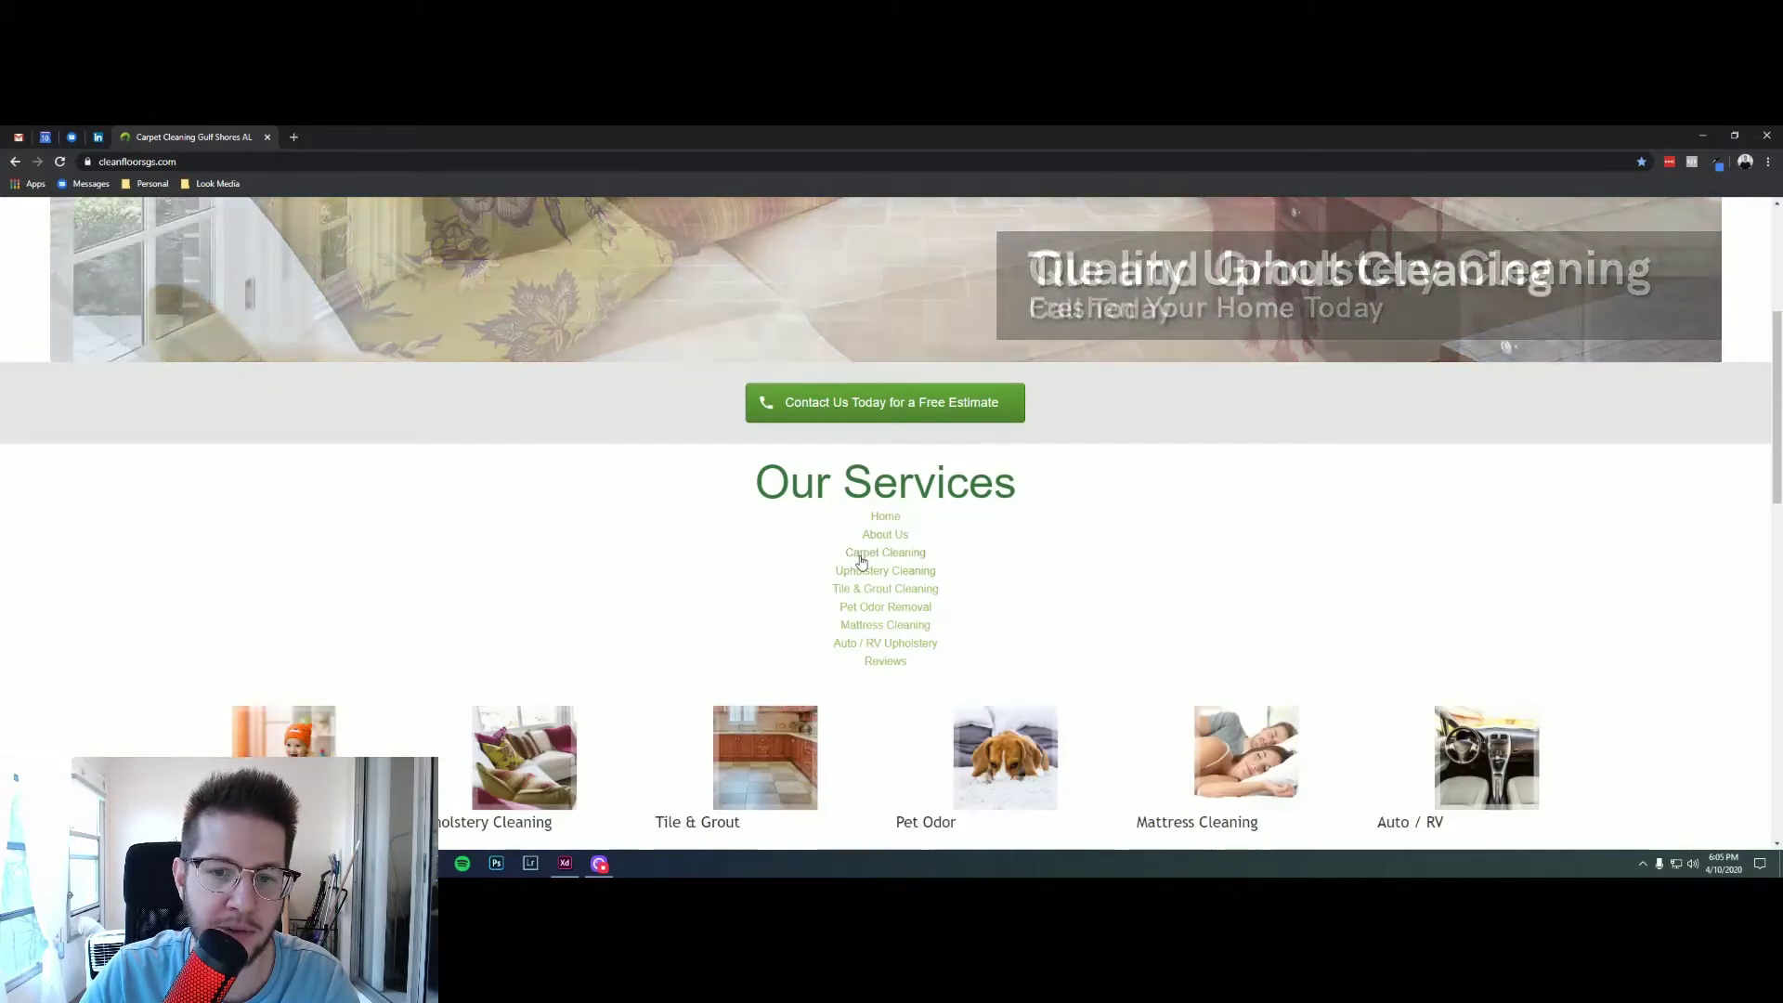
{"action": "scroll", "coordinate": [393, 532], "scroll_direction": "down", "scroll_amount": 2}
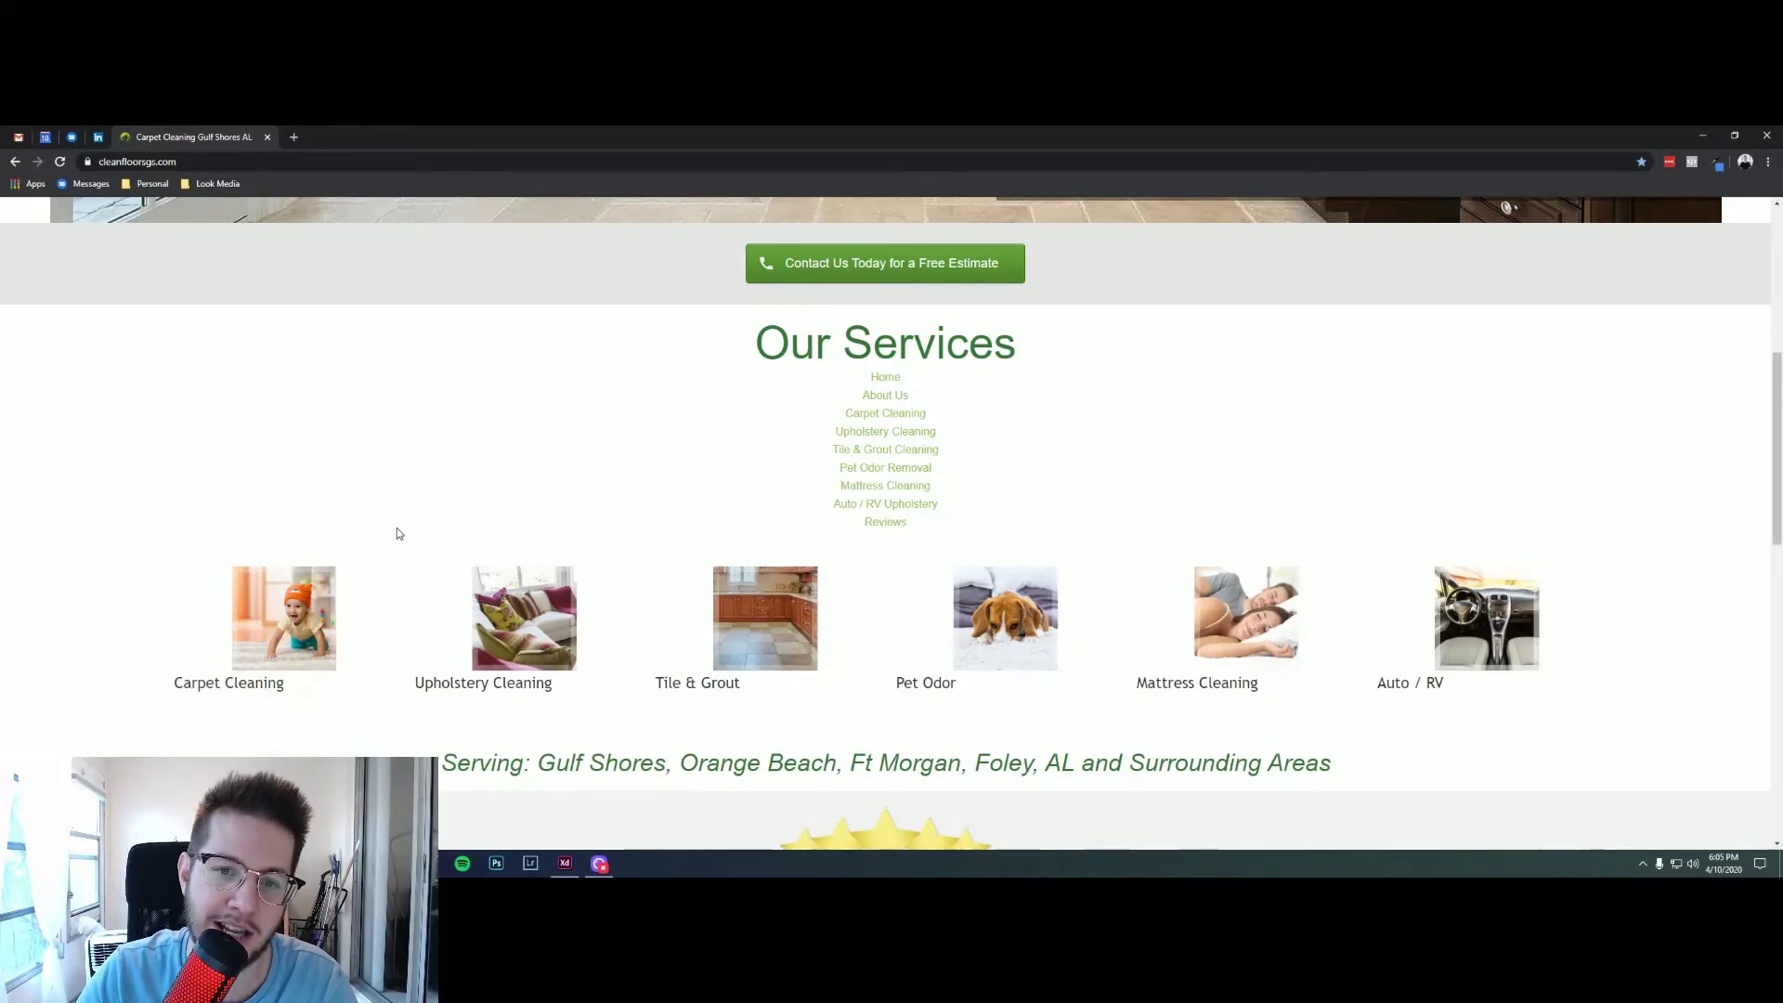
Inspect the Our Services section, highlighting its list of text links and its heading
{"action": "scroll", "coordinate": [397, 529], "scroll_direction": "up", "scroll_amount": 3}
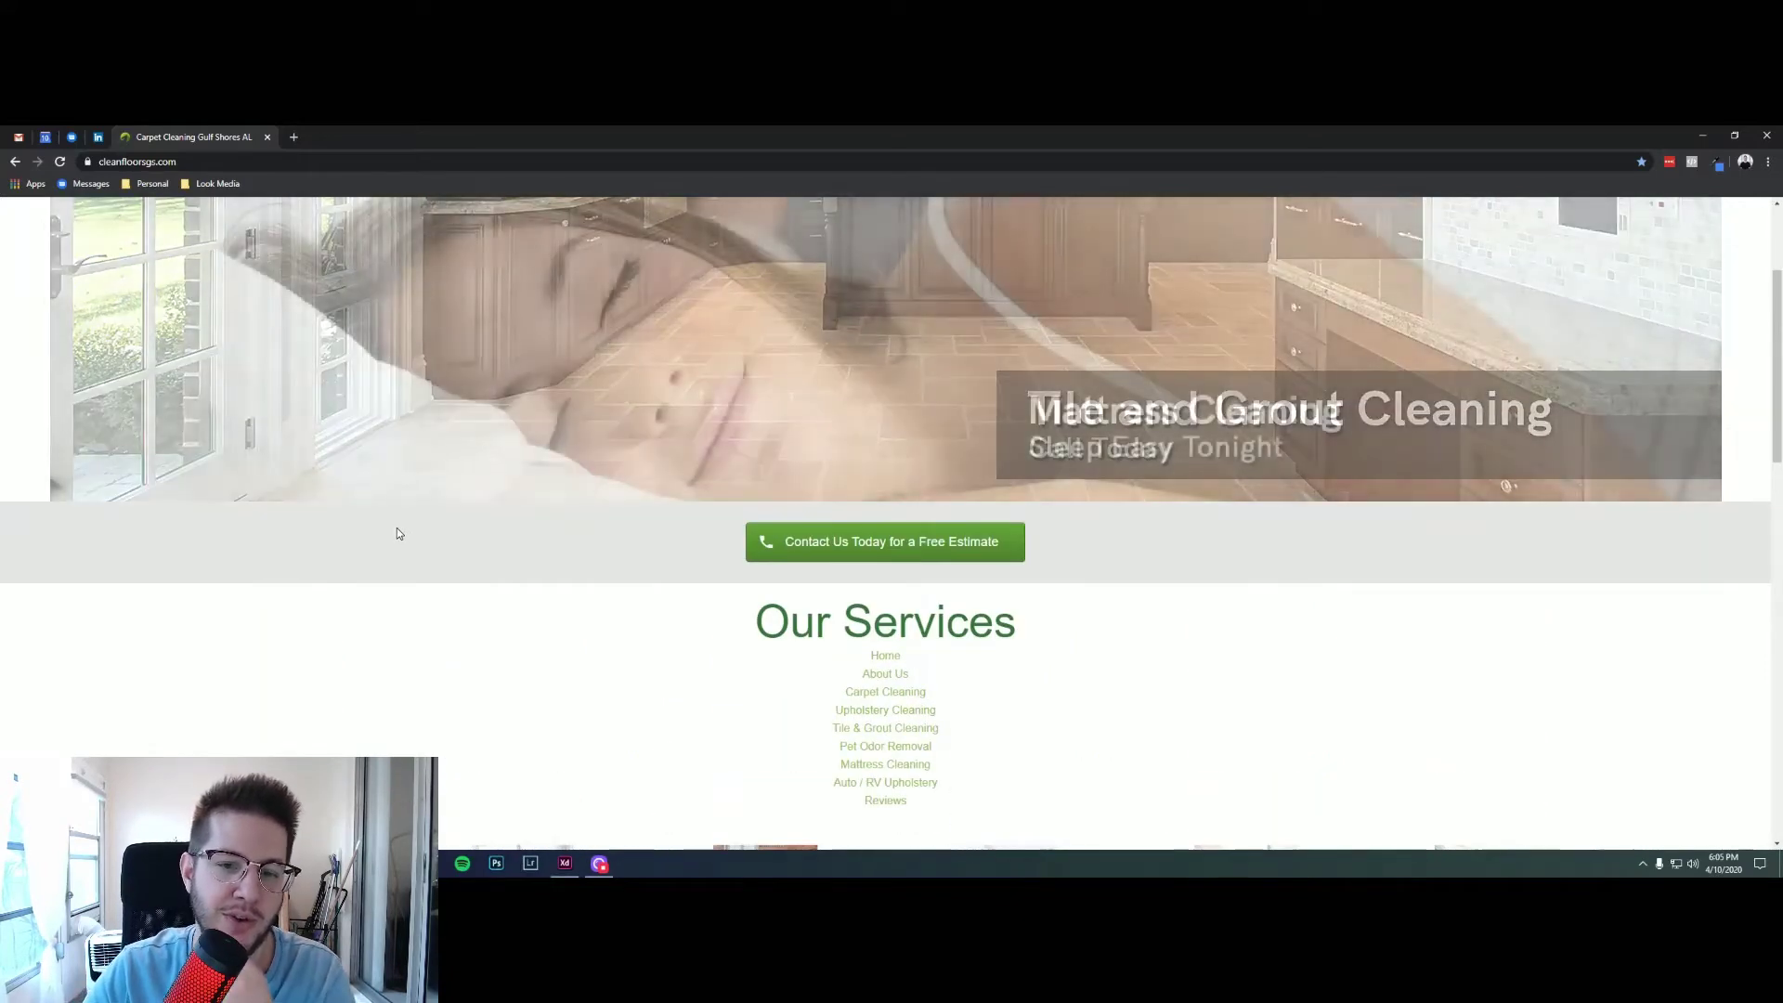
{"action": "scroll", "coordinate": [398, 530], "scroll_direction": "down", "scroll_amount": 2}
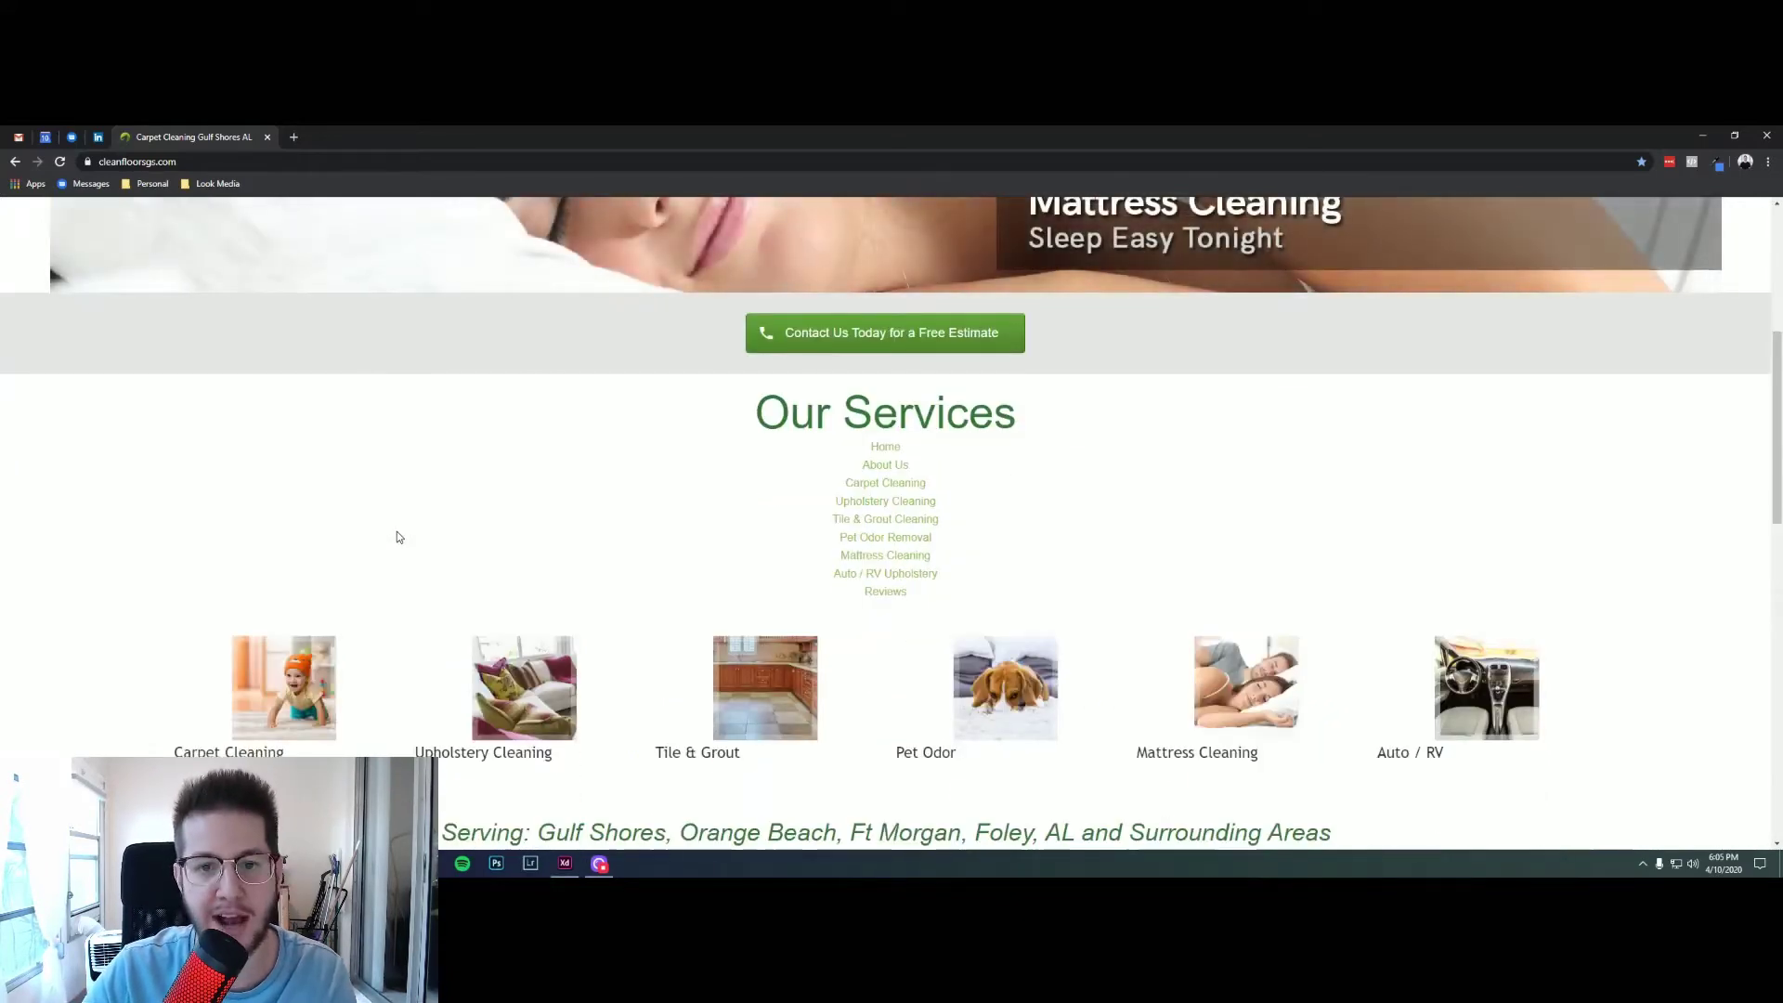
{"action": "scroll", "coordinate": [596, 553], "scroll_direction": "up", "scroll_amount": 5}
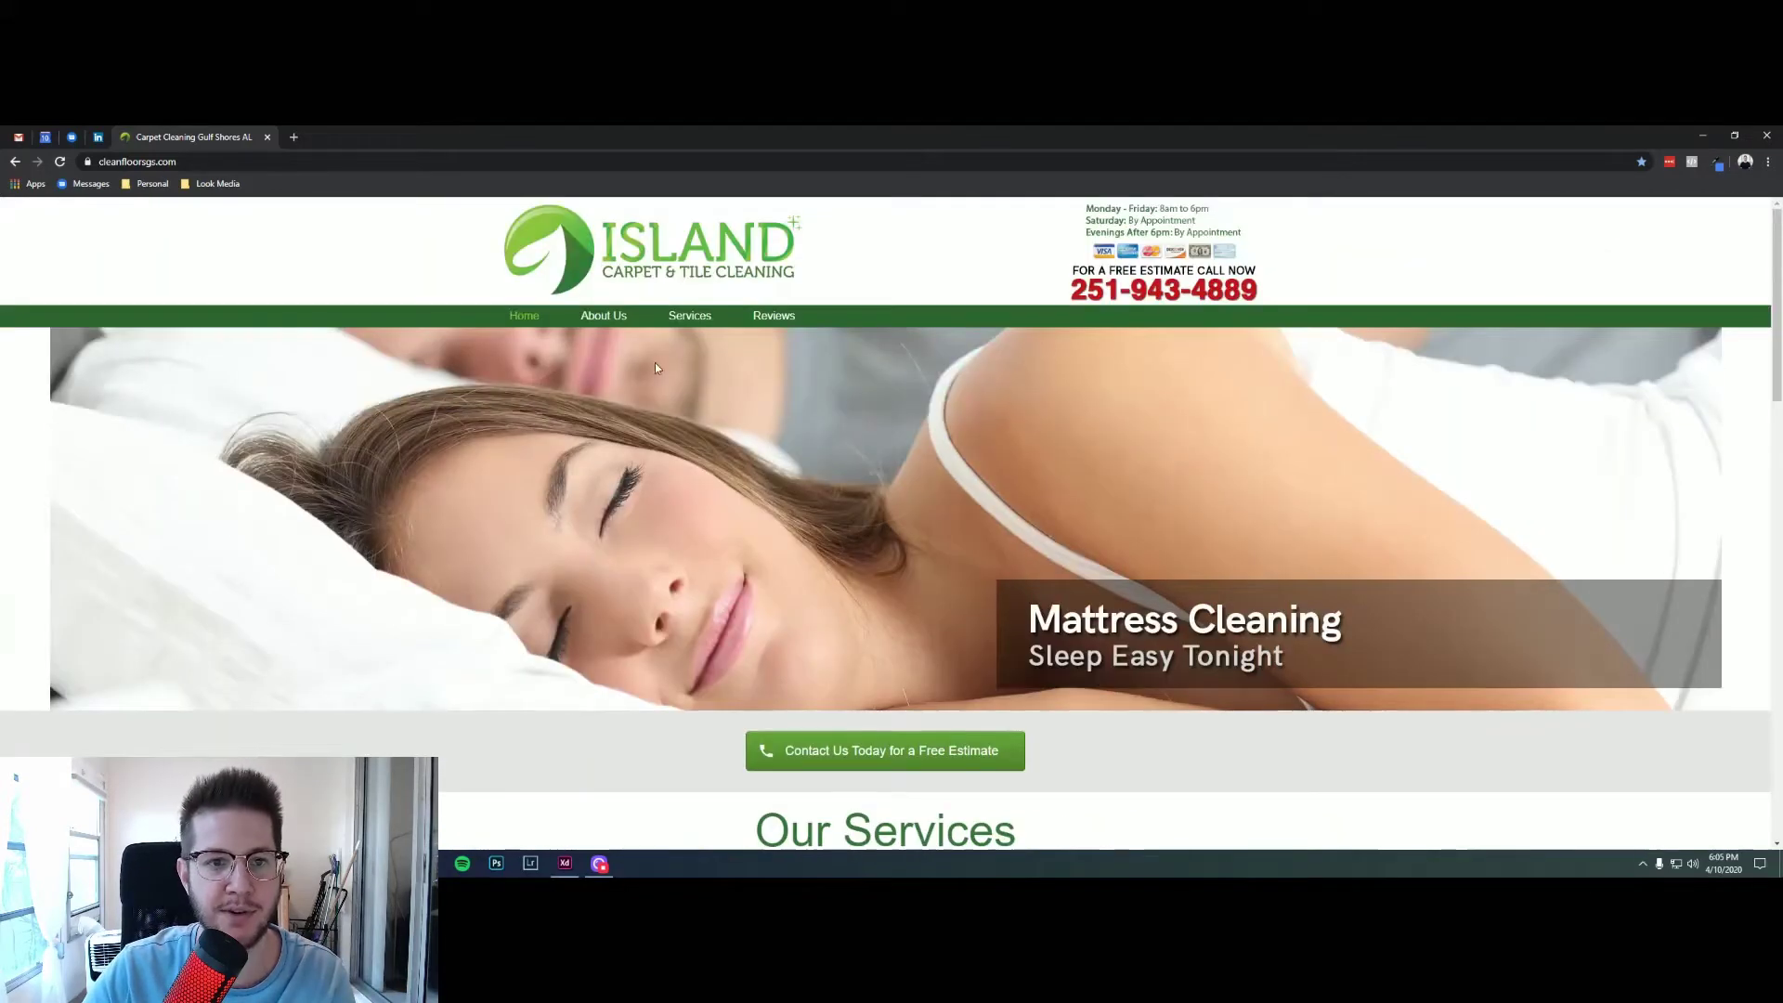
{"action": "scroll", "coordinate": [676, 400], "scroll_direction": "down", "scroll_amount": 8}
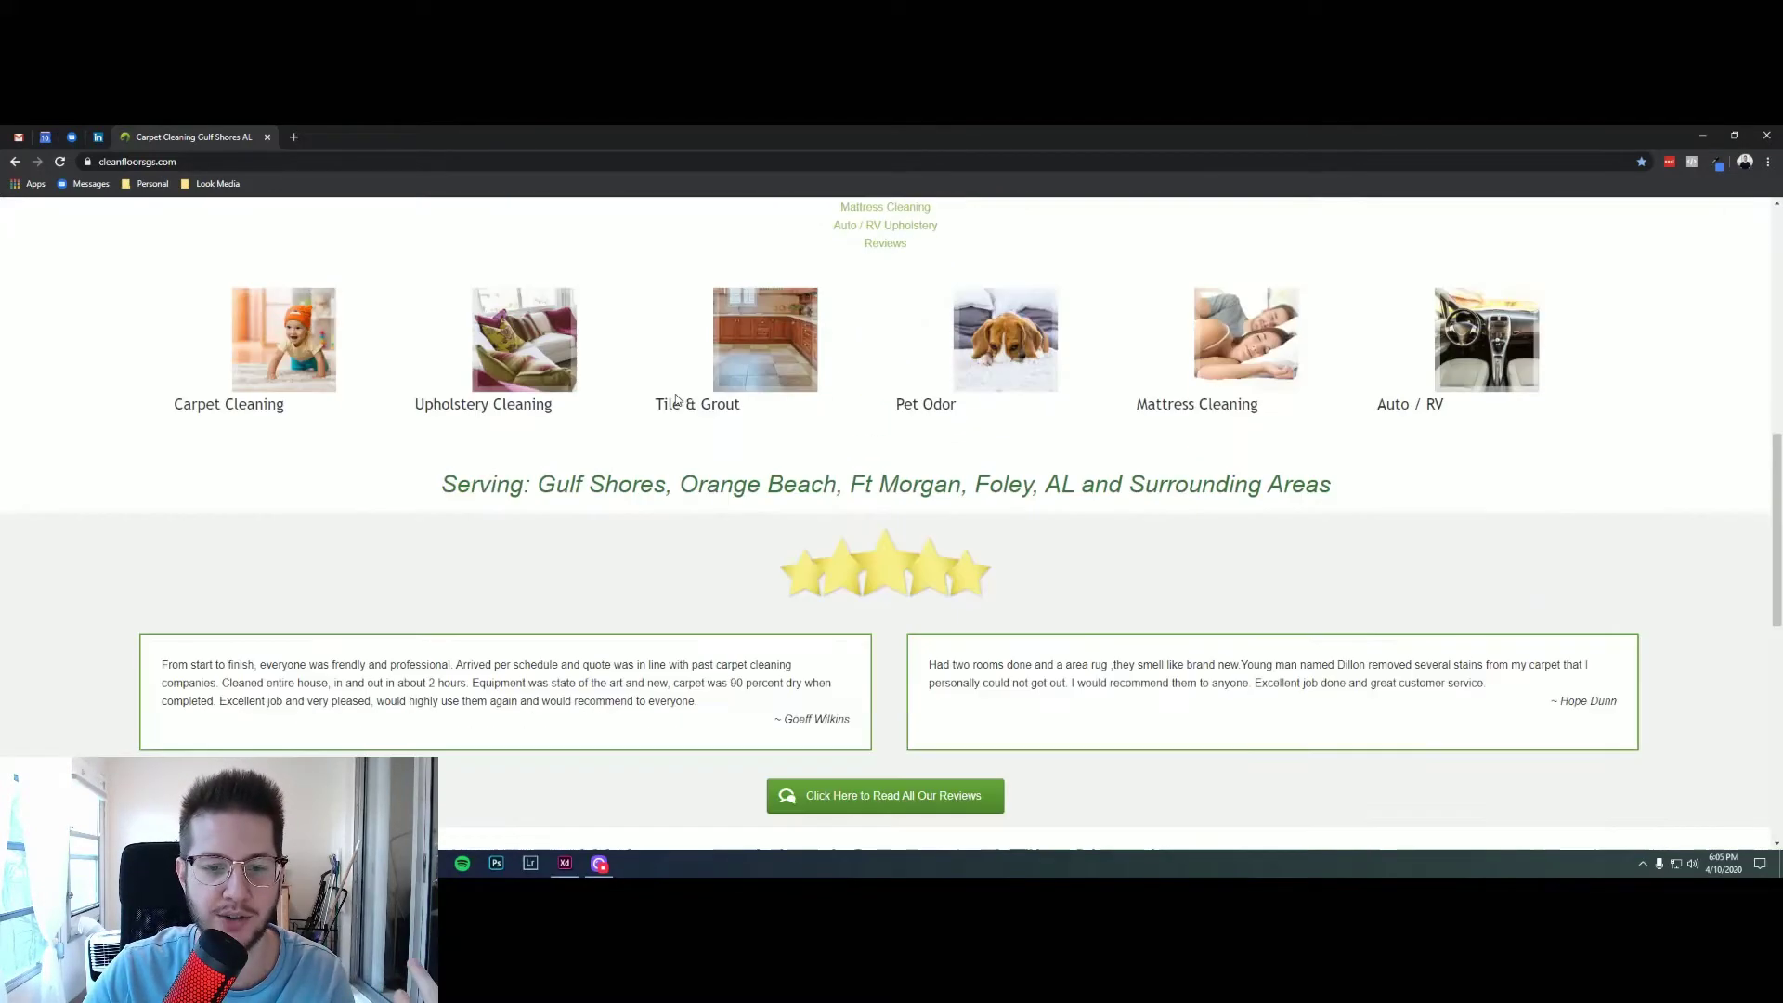
{"action": "scroll", "coordinate": [677, 399], "scroll_direction": "up", "scroll_amount": 2}
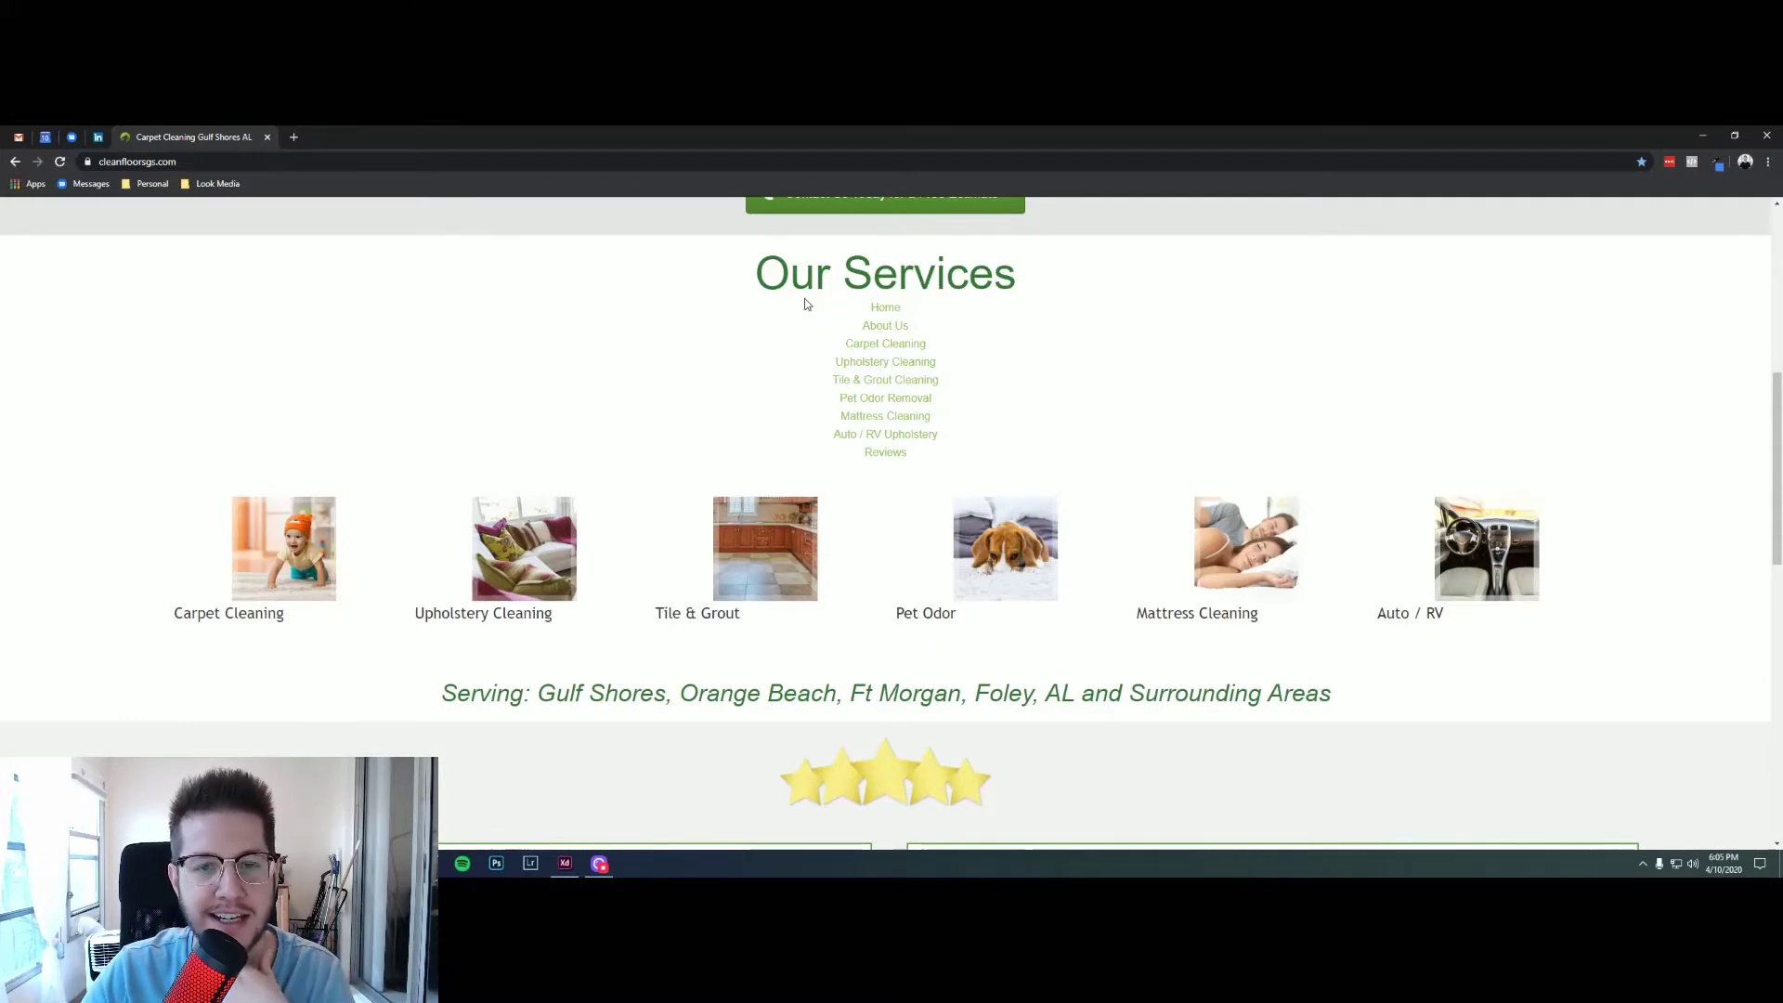
{"action": "left_click_drag", "start_coordinate": [804, 305], "coordinate": [1031, 462]}
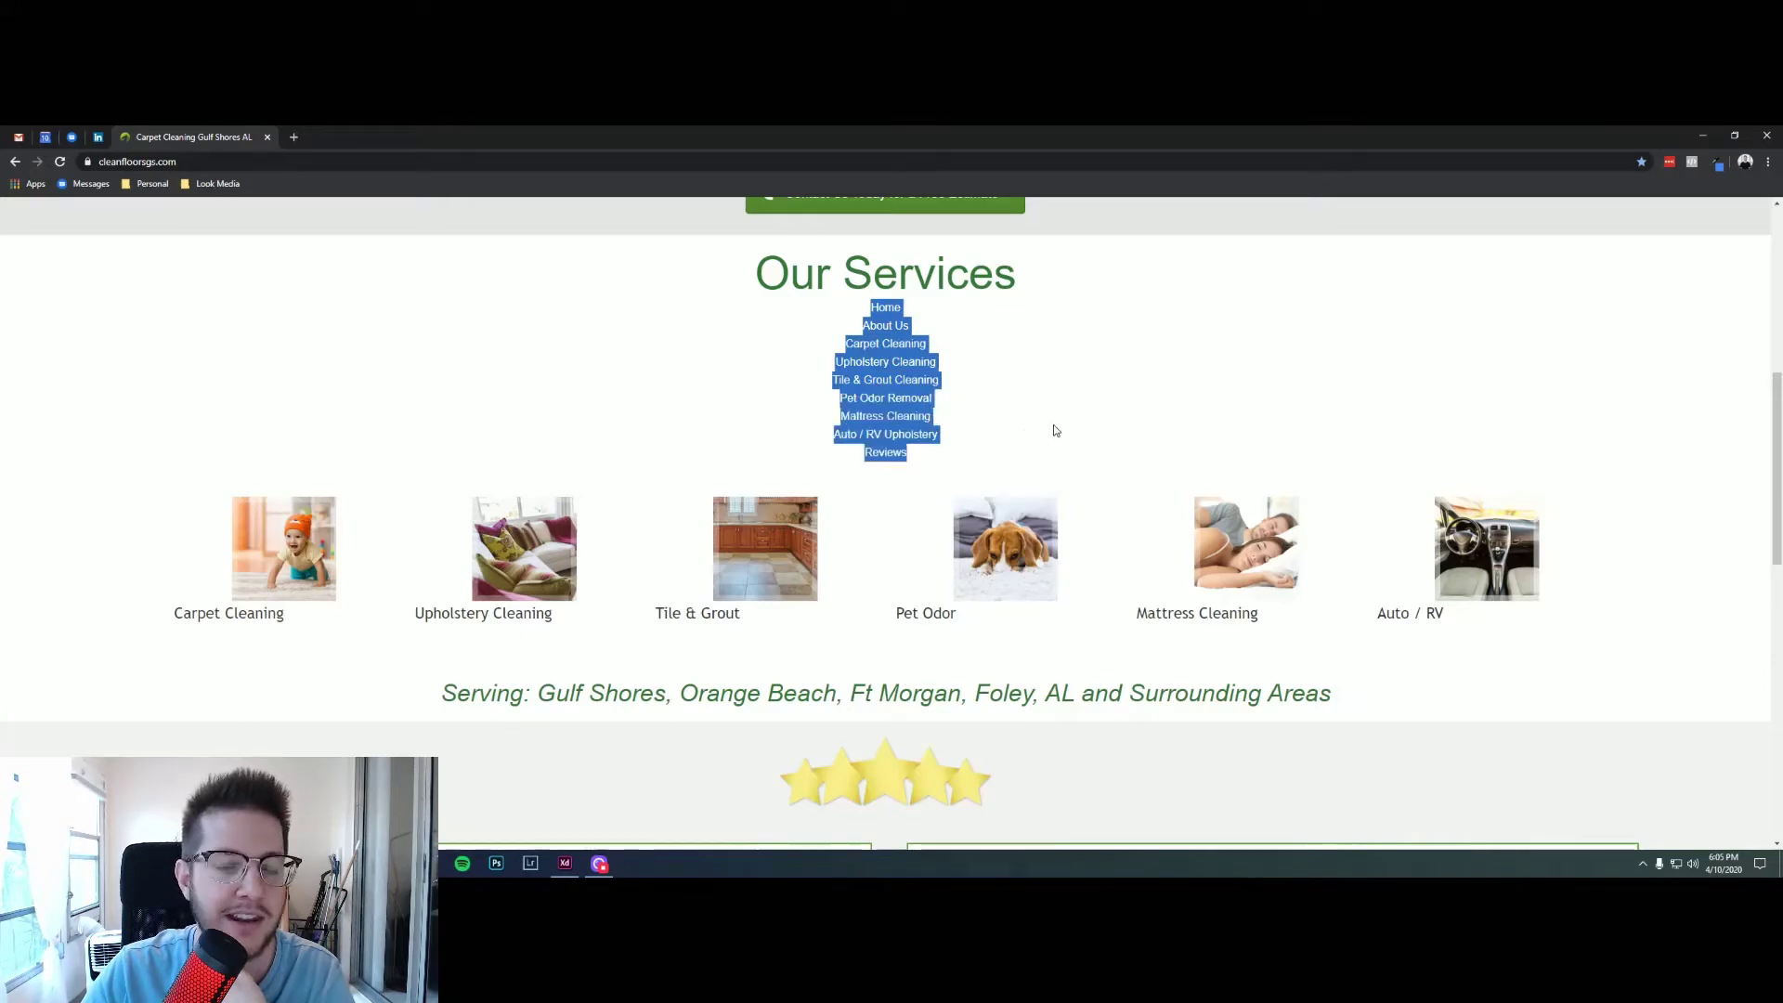
{"action": "left_click_drag", "start_coordinate": [1026, 280], "coordinate": [815, 274]}
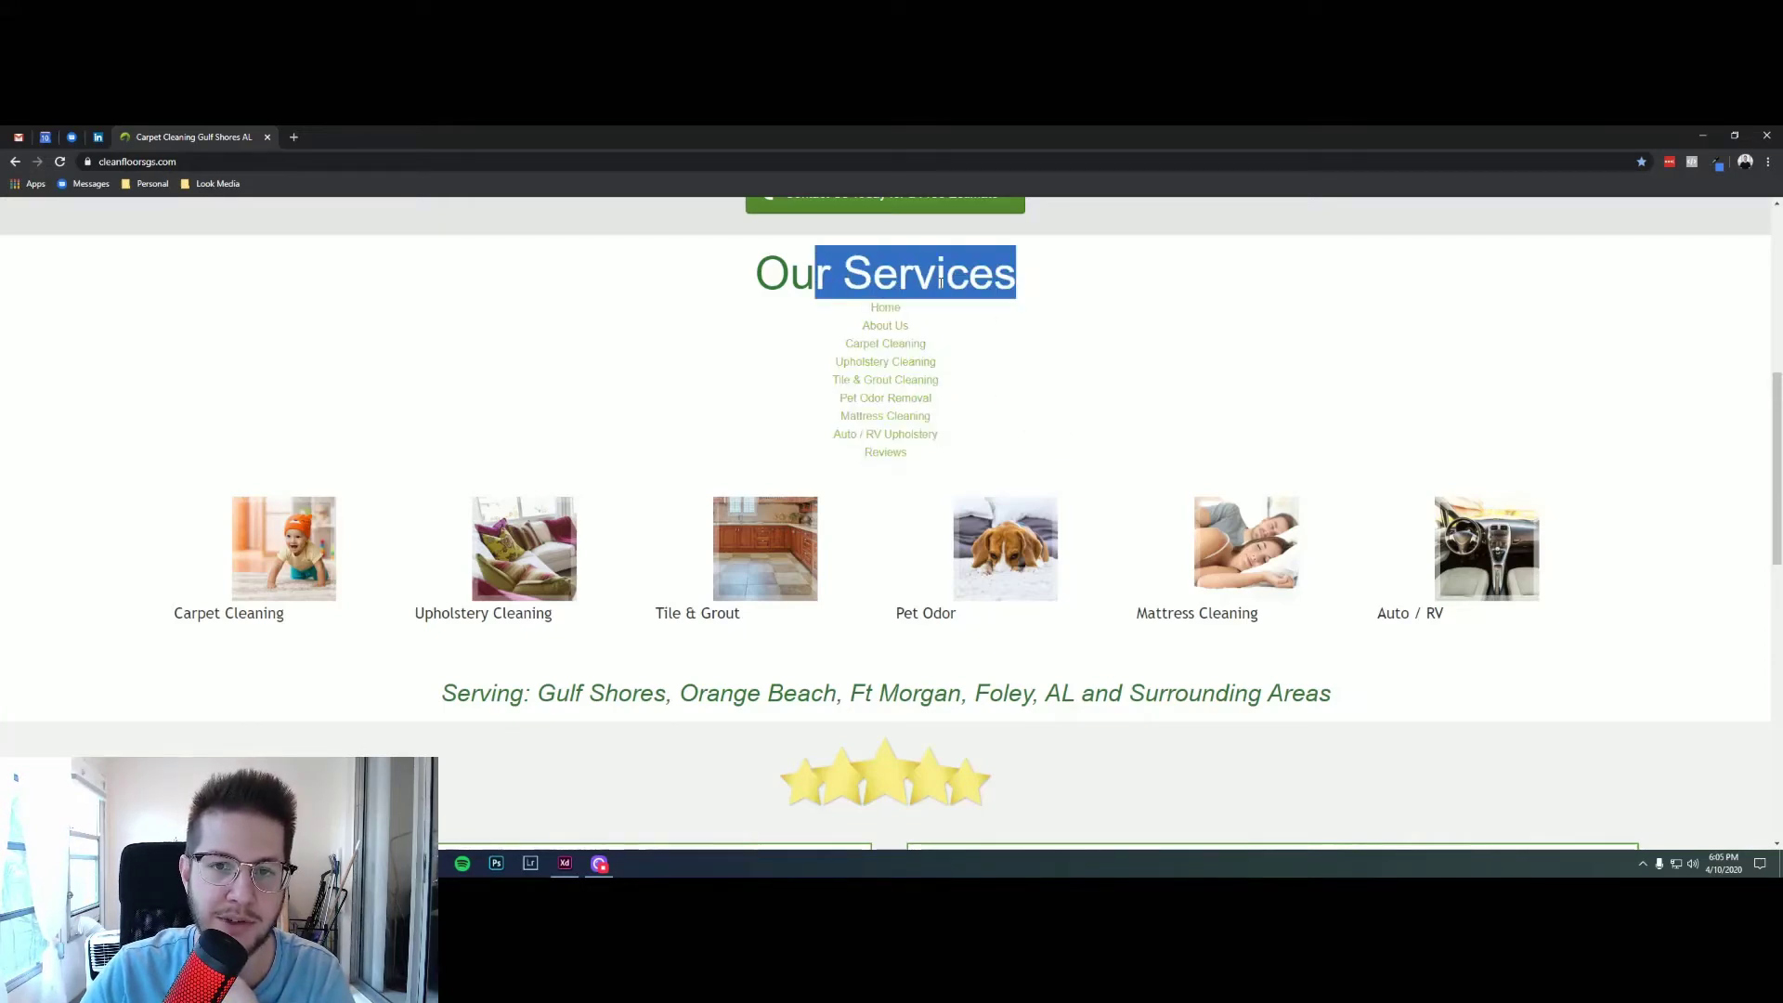
Examine the service areas line, the star rating and the two customer reviews on the homepage
{"action": "scroll", "coordinate": [1088, 511], "scroll_direction": "down", "scroll_amount": 1}
{"action": "scroll", "coordinate": [1088, 511], "scroll_direction": "down", "scroll_amount": 2}
{"action": "scroll", "coordinate": [1081, 509], "scroll_direction": "down", "scroll_amount": 2}
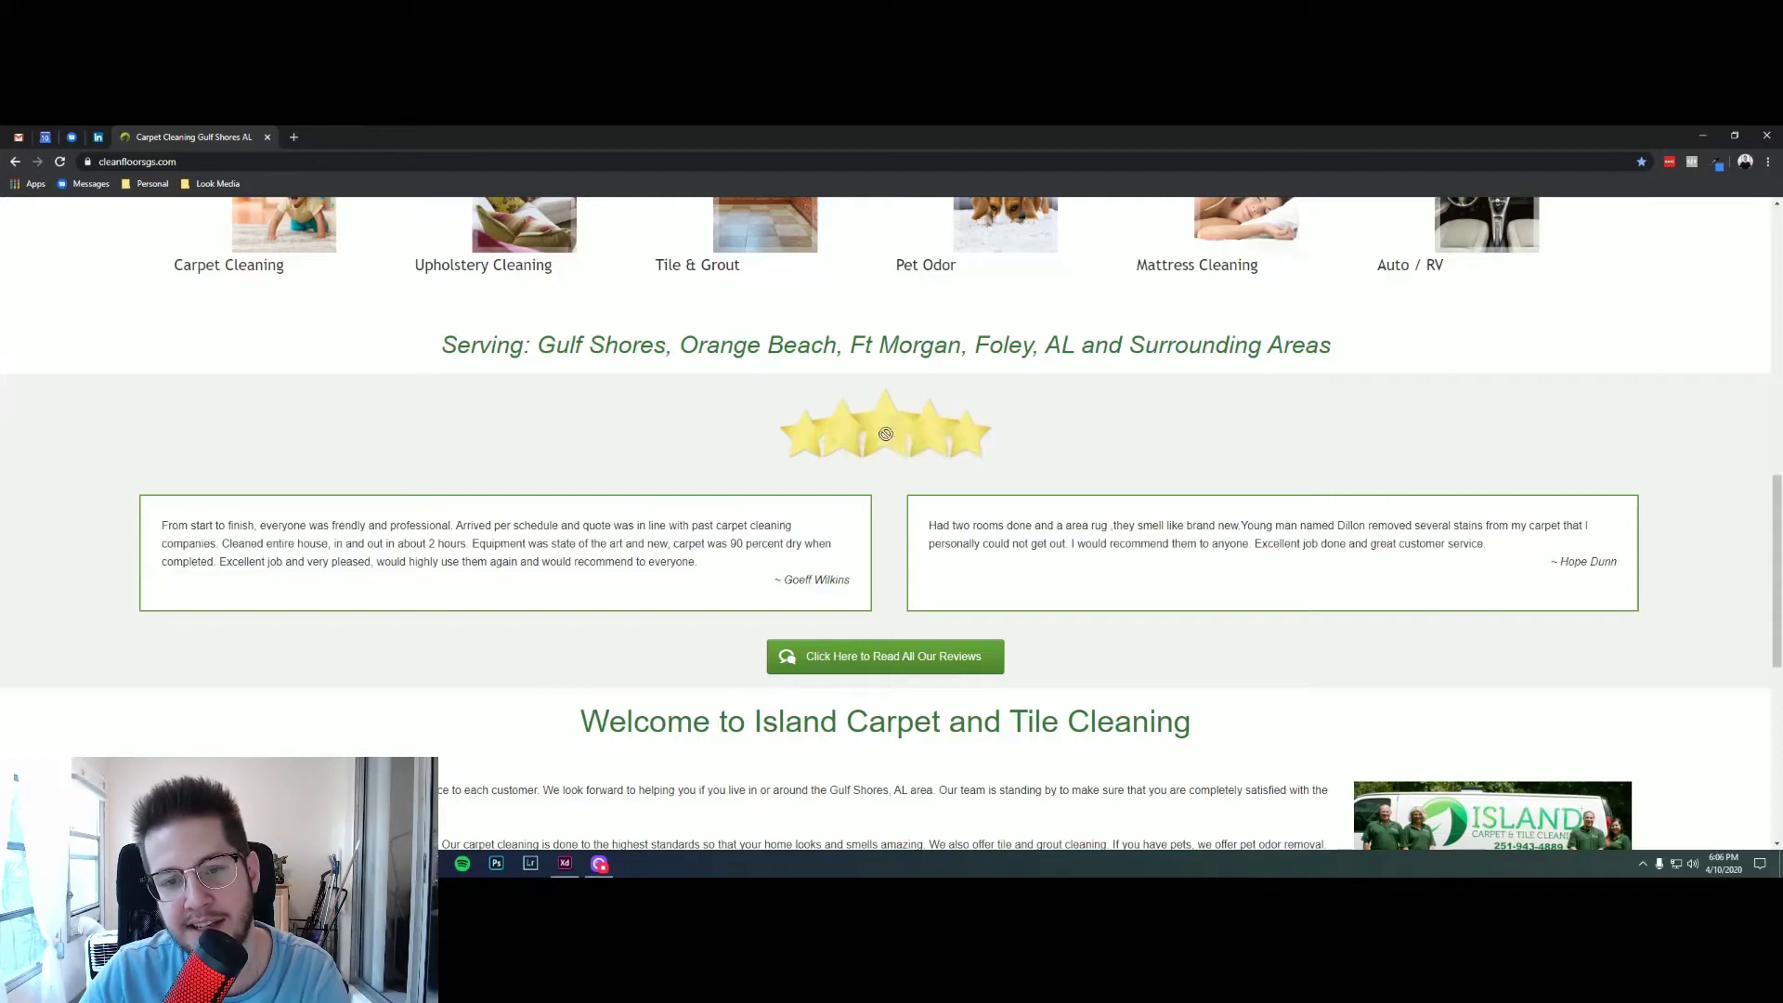
{"action": "scroll", "coordinate": [1150, 433], "scroll_direction": "down", "scroll_amount": 3}
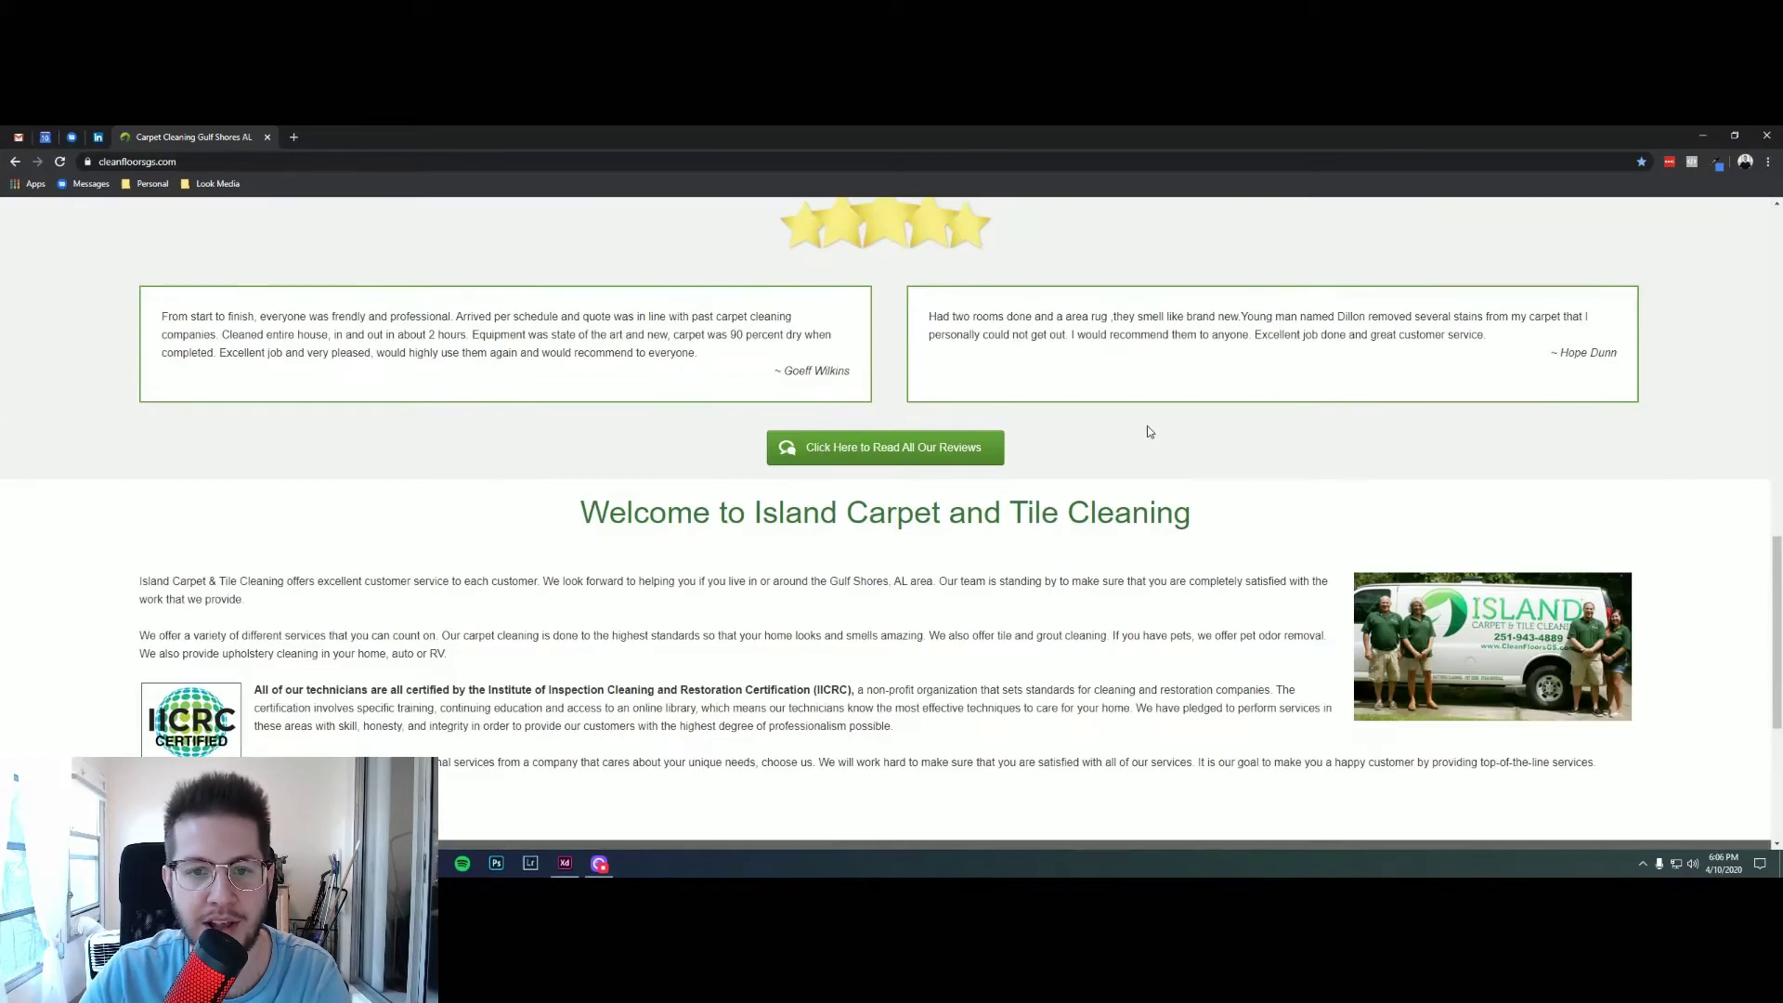
{"action": "scroll", "coordinate": [1148, 431], "scroll_direction": "up", "scroll_amount": 2}
{"action": "scroll", "coordinate": [1124, 412], "scroll_direction": "down", "scroll_amount": 2}
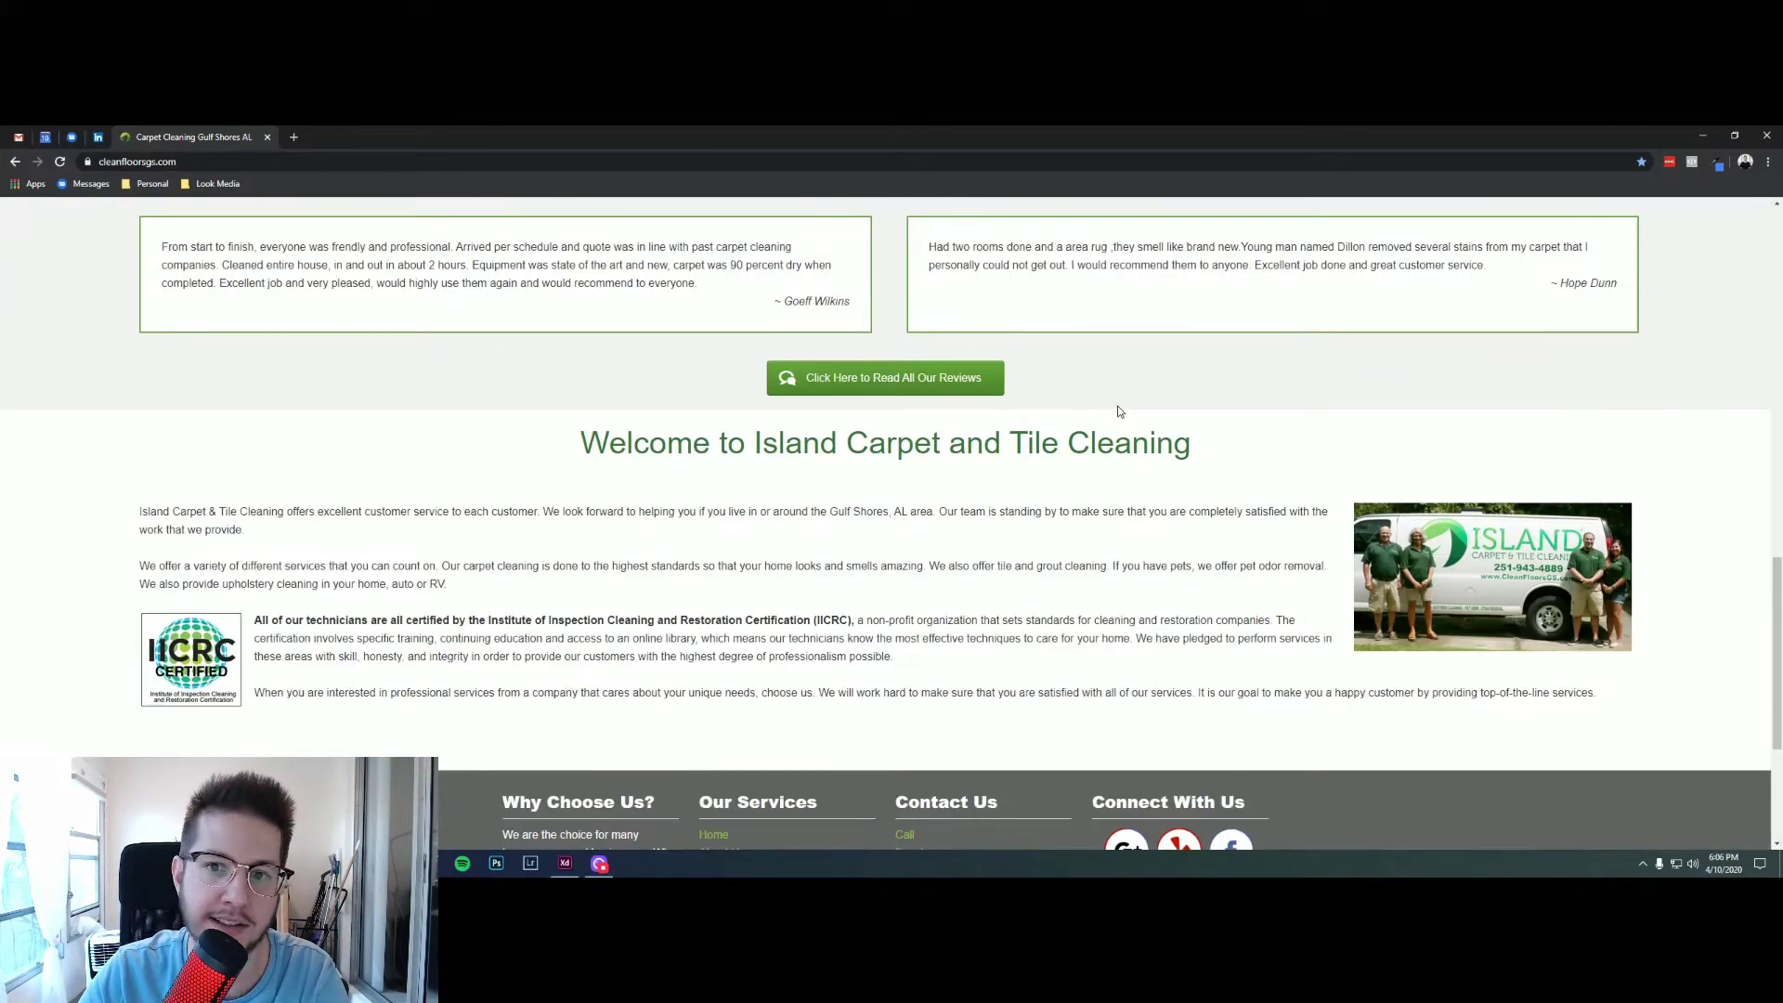
Read the Welcome section and footer, highlighting the paragraph about the technicians' IICRC certification
{"action": "scroll", "coordinate": [1119, 411], "scroll_direction": "down", "scroll_amount": 2}
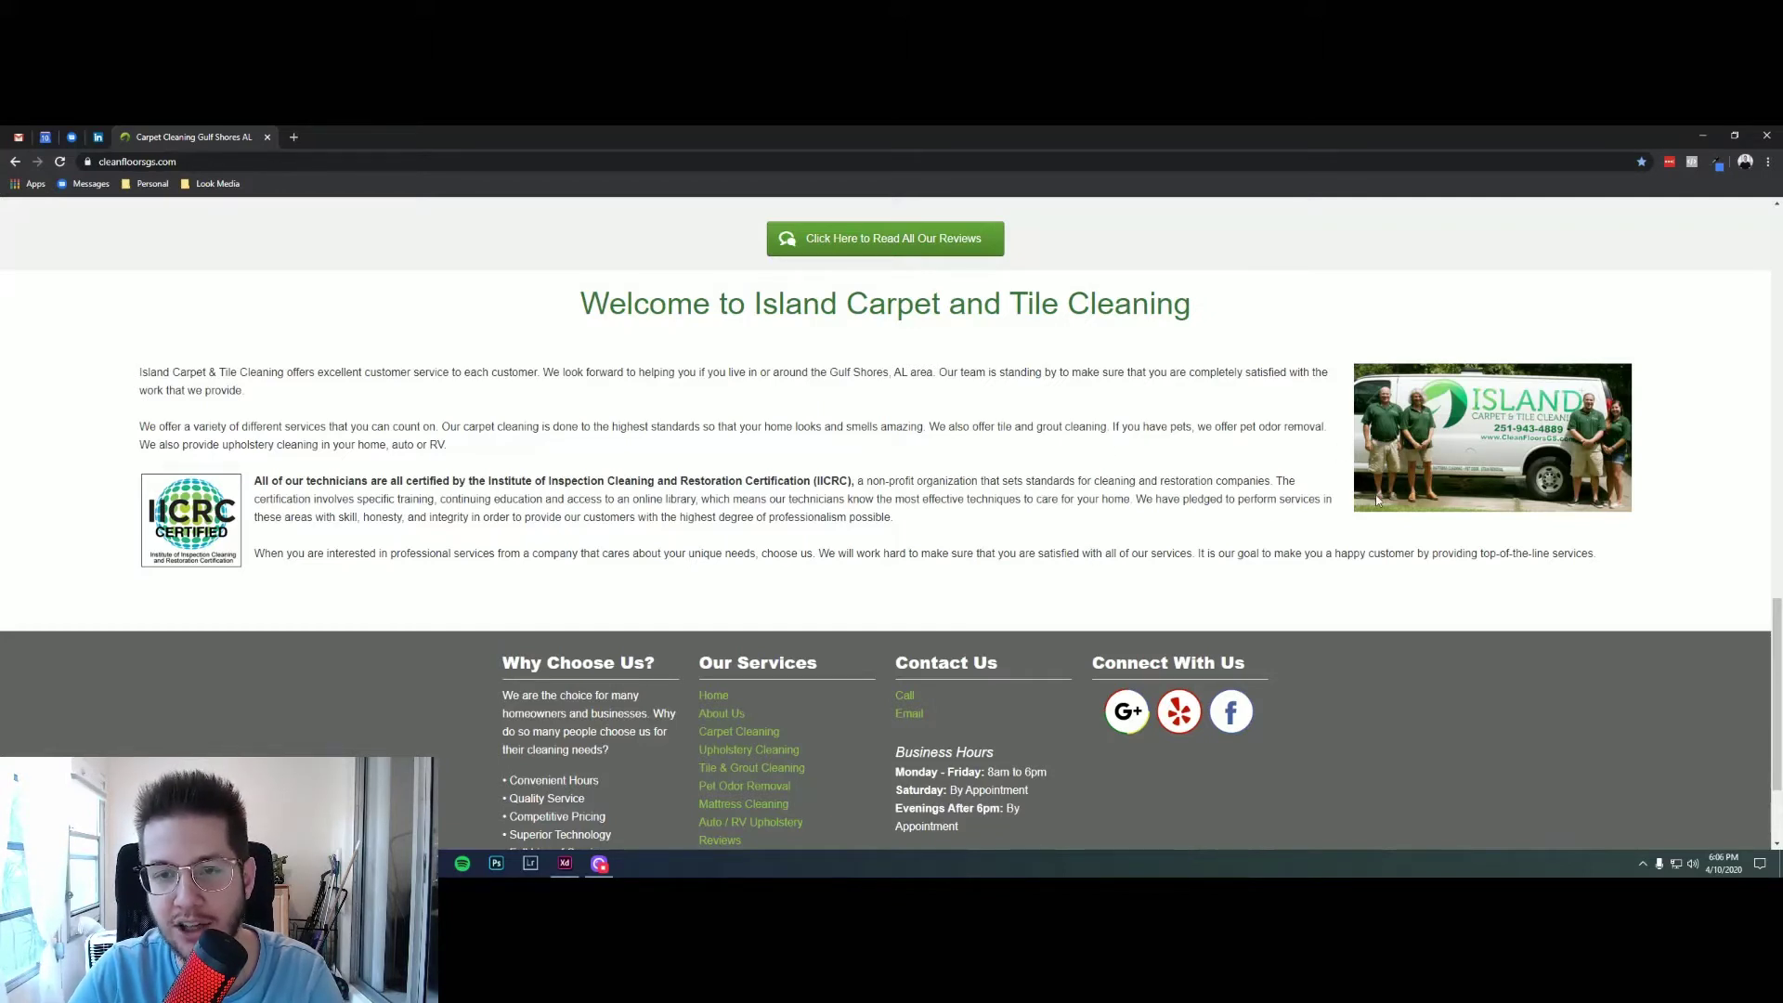
{"action": "scroll", "coordinate": [998, 477], "scroll_direction": "down", "scroll_amount": 1}
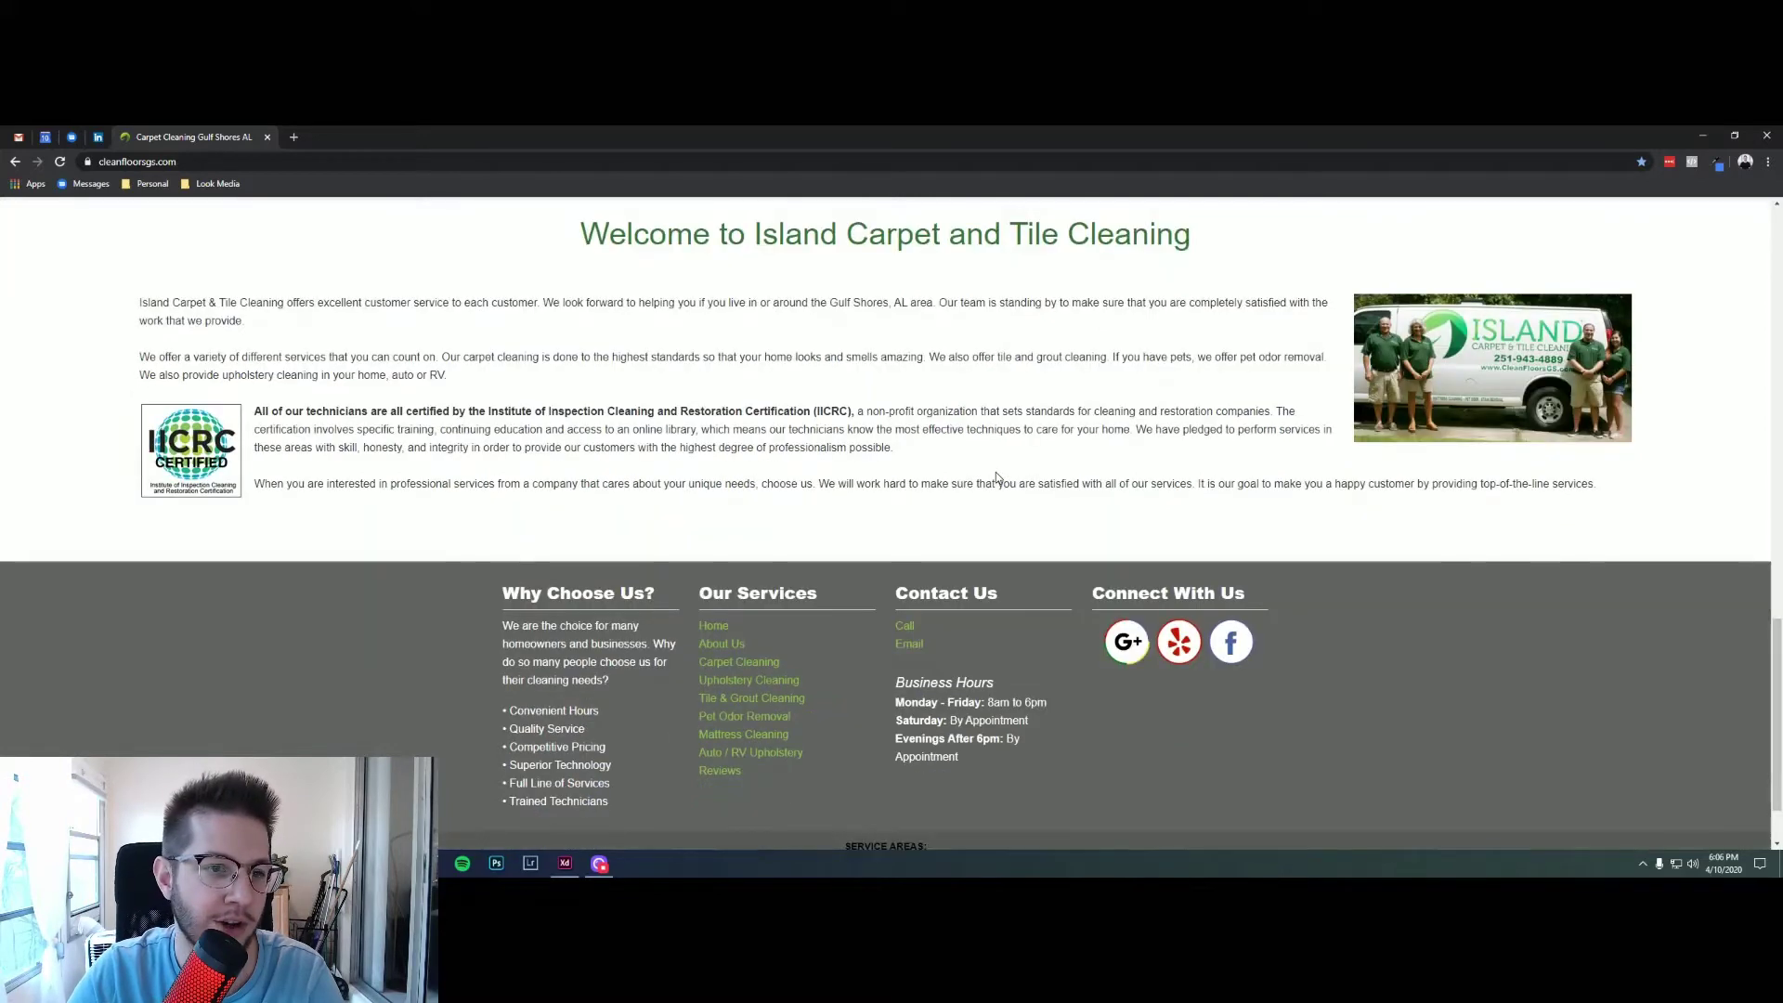
{"action": "scroll", "coordinate": [278, 469], "scroll_direction": "up", "scroll_amount": 1}
{"action": "left_click_drag", "start_coordinate": [269, 482], "coordinate": [578, 501]}
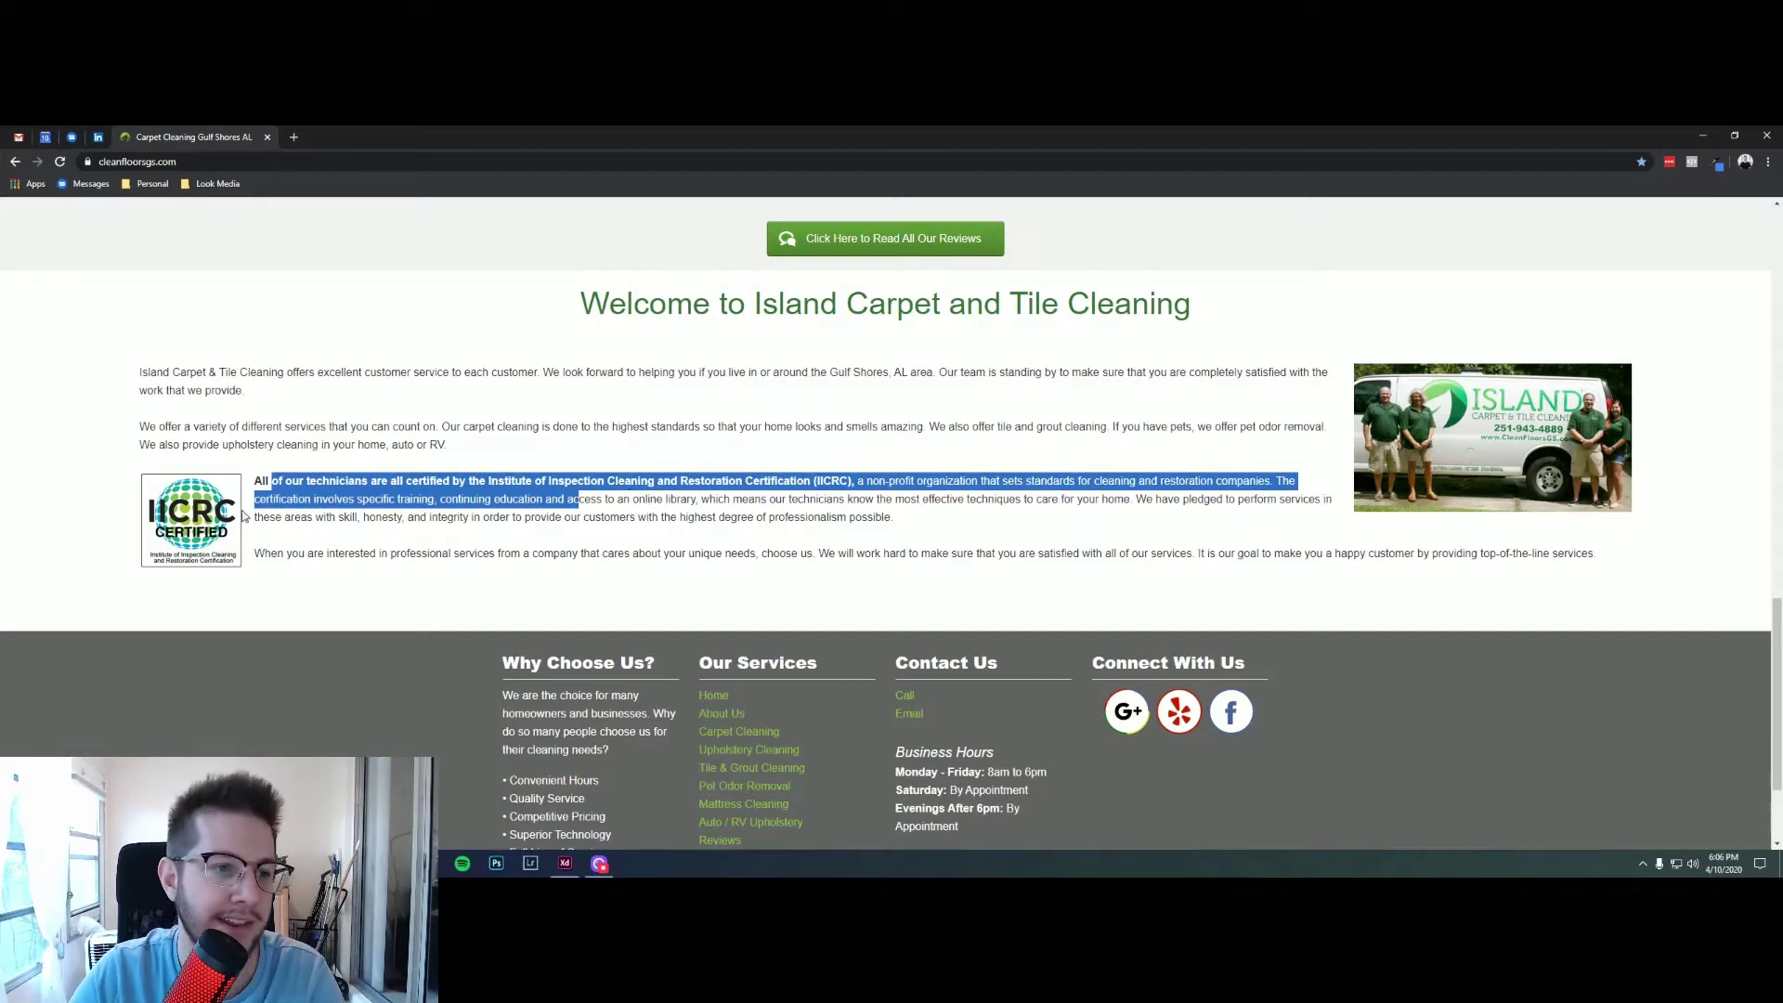
{"action": "left_click", "coordinate": [279, 518]}
{"action": "scroll", "coordinate": [436, 512], "scroll_direction": "up", "scroll_amount": 6}
{"action": "scroll", "coordinate": [436, 506], "scroll_direction": "up", "scroll_amount": 8}
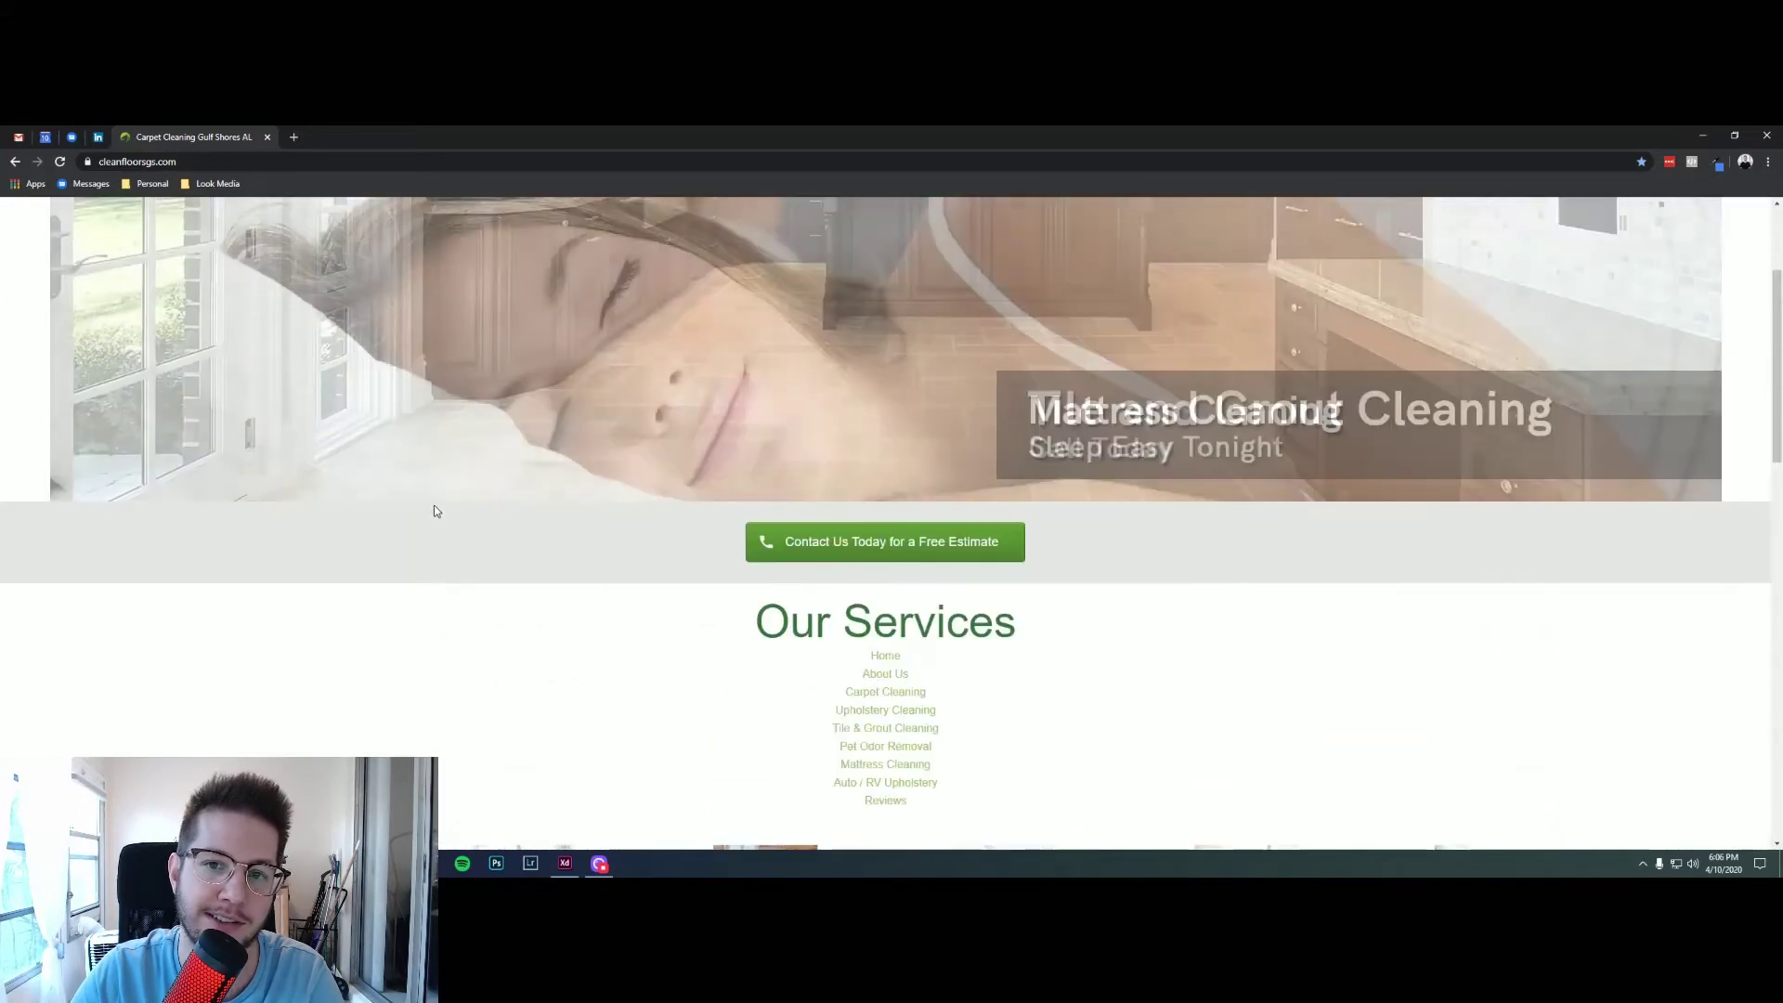
Switch to the Island Carpet and Tile design in Adobe XD and view the redesigned homepage artboard beside the colour palette
{"action": "left_click", "coordinate": [565, 862]}
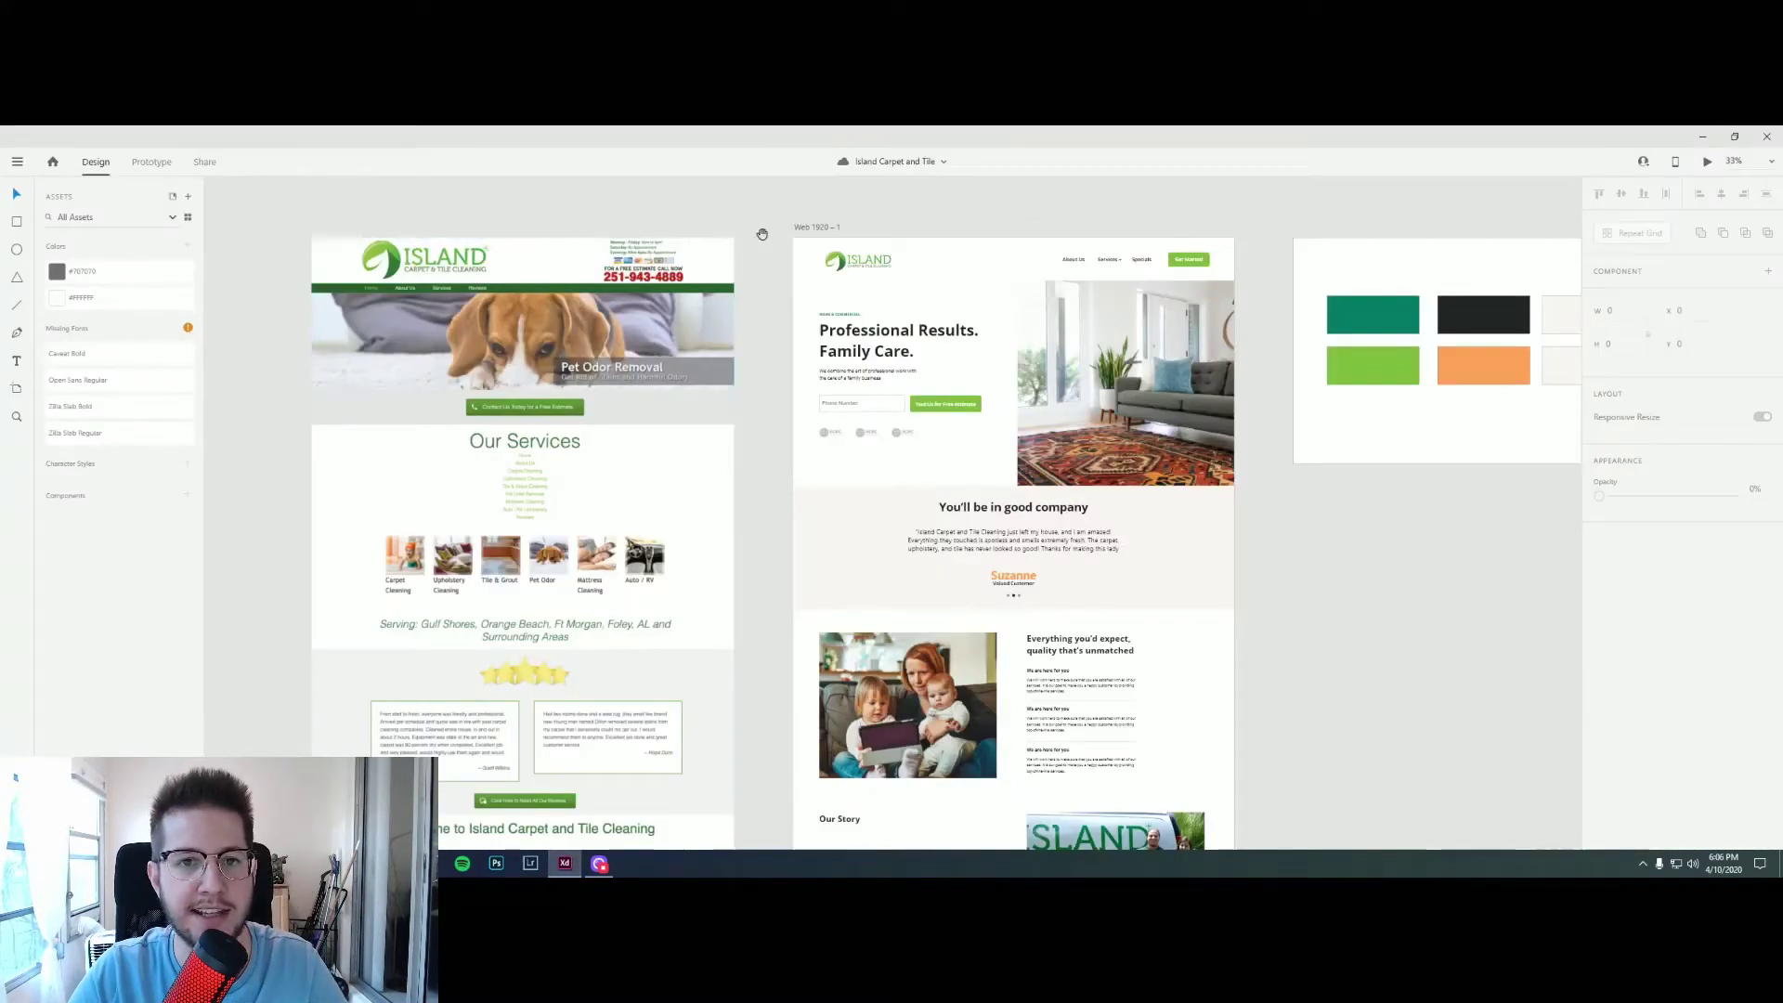
{"action": "left_click_drag", "start_coordinate": [769, 219], "coordinate": [701, 220]}
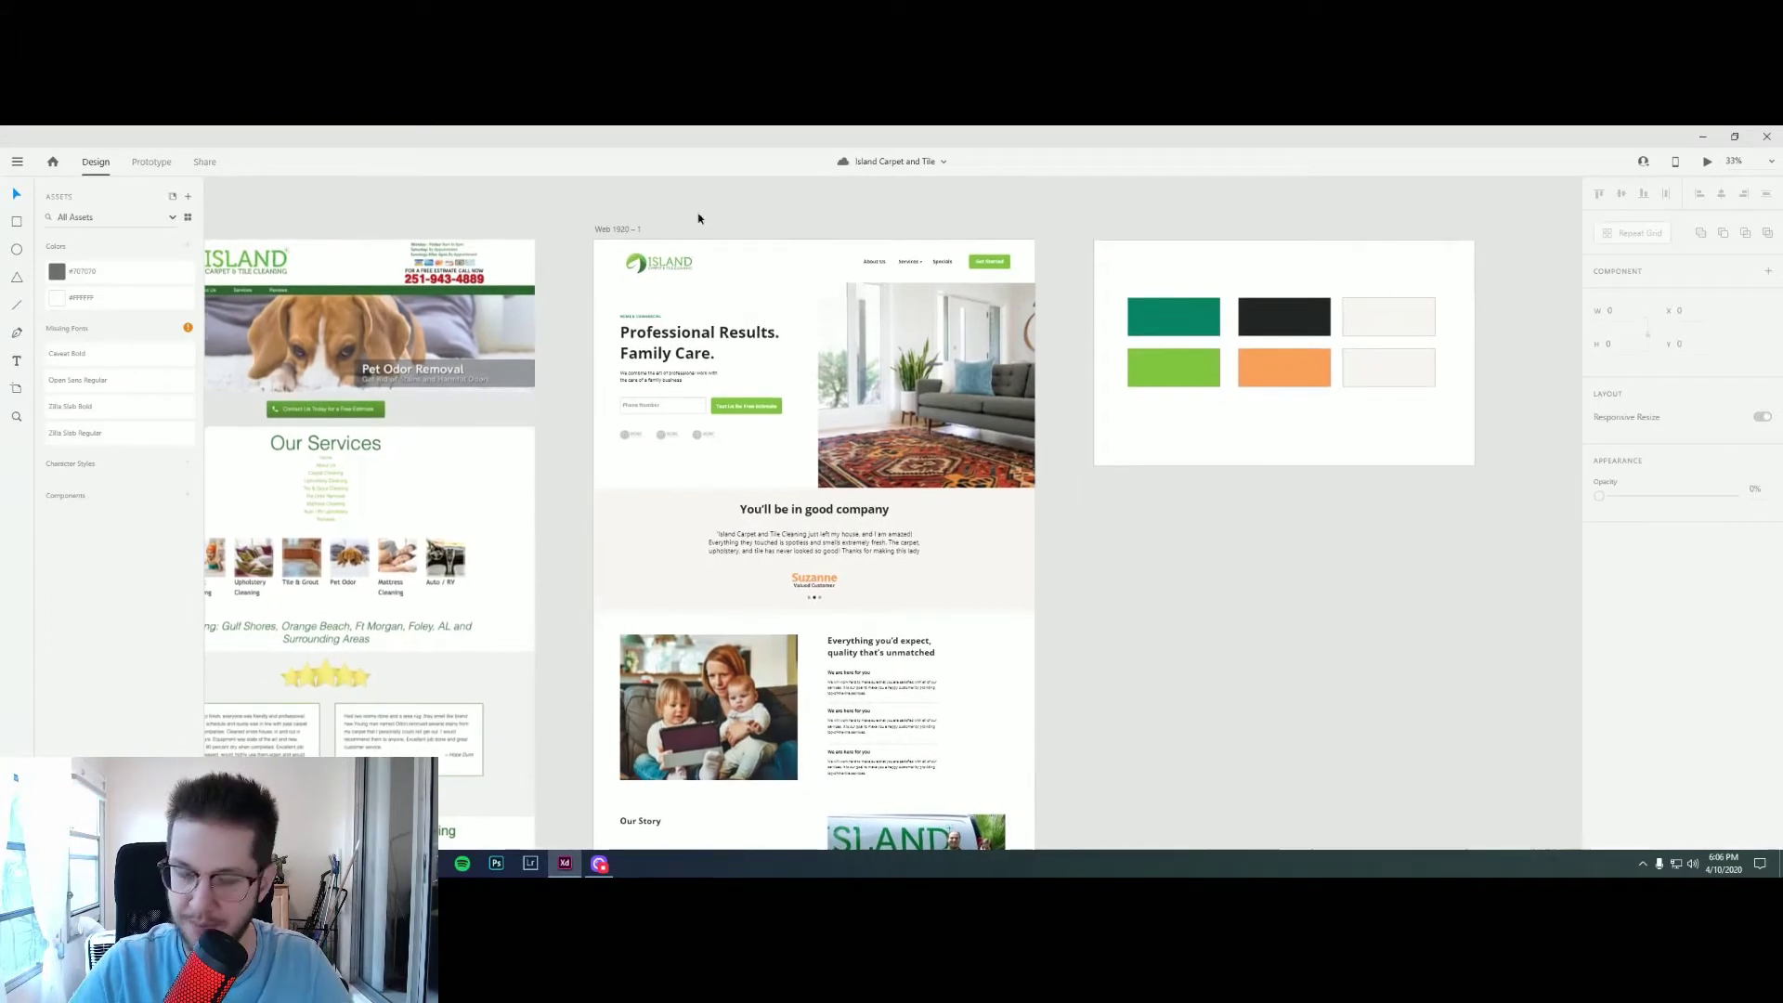
Examine the redesigned homepage's hero section up close, including its "Professional Results. Family Care." headline, phone number form and living room photo
{"action": "key", "text": "ctrl+equal"}
{"action": "left_click_drag", "start_coordinate": [816, 371], "coordinate": [1132, 464]}
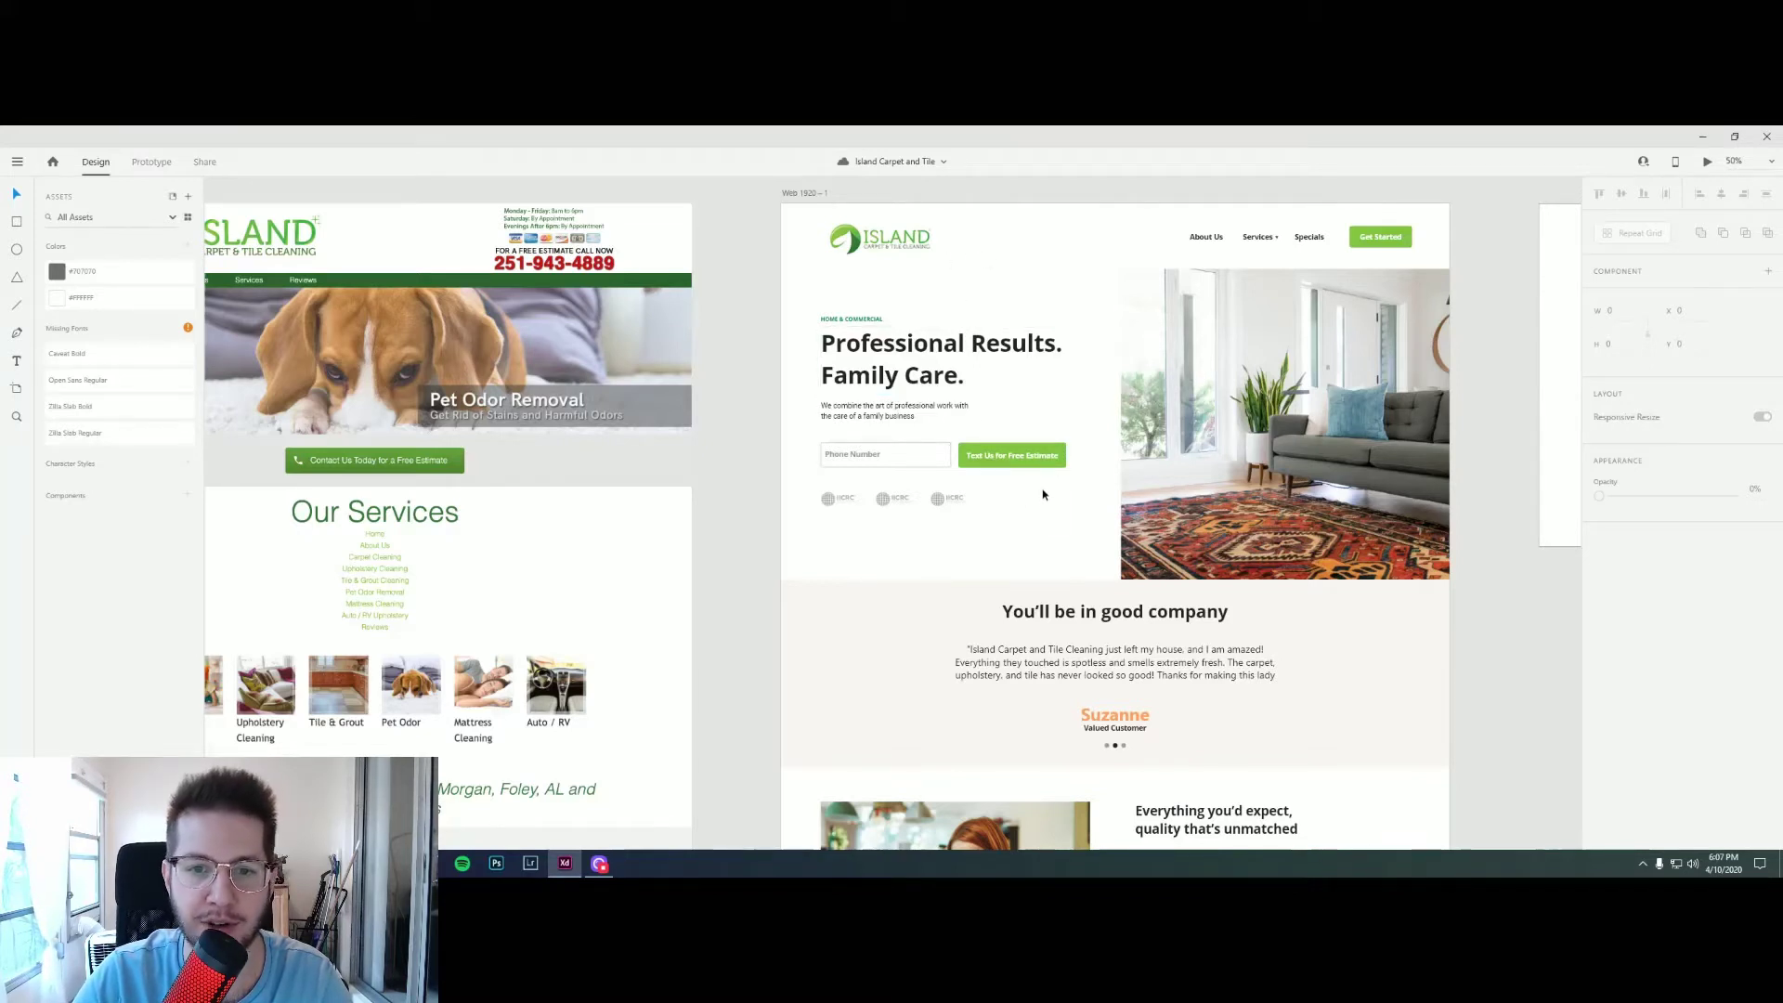
{"action": "left_click_drag", "start_coordinate": [1050, 383], "coordinate": [990, 412]}
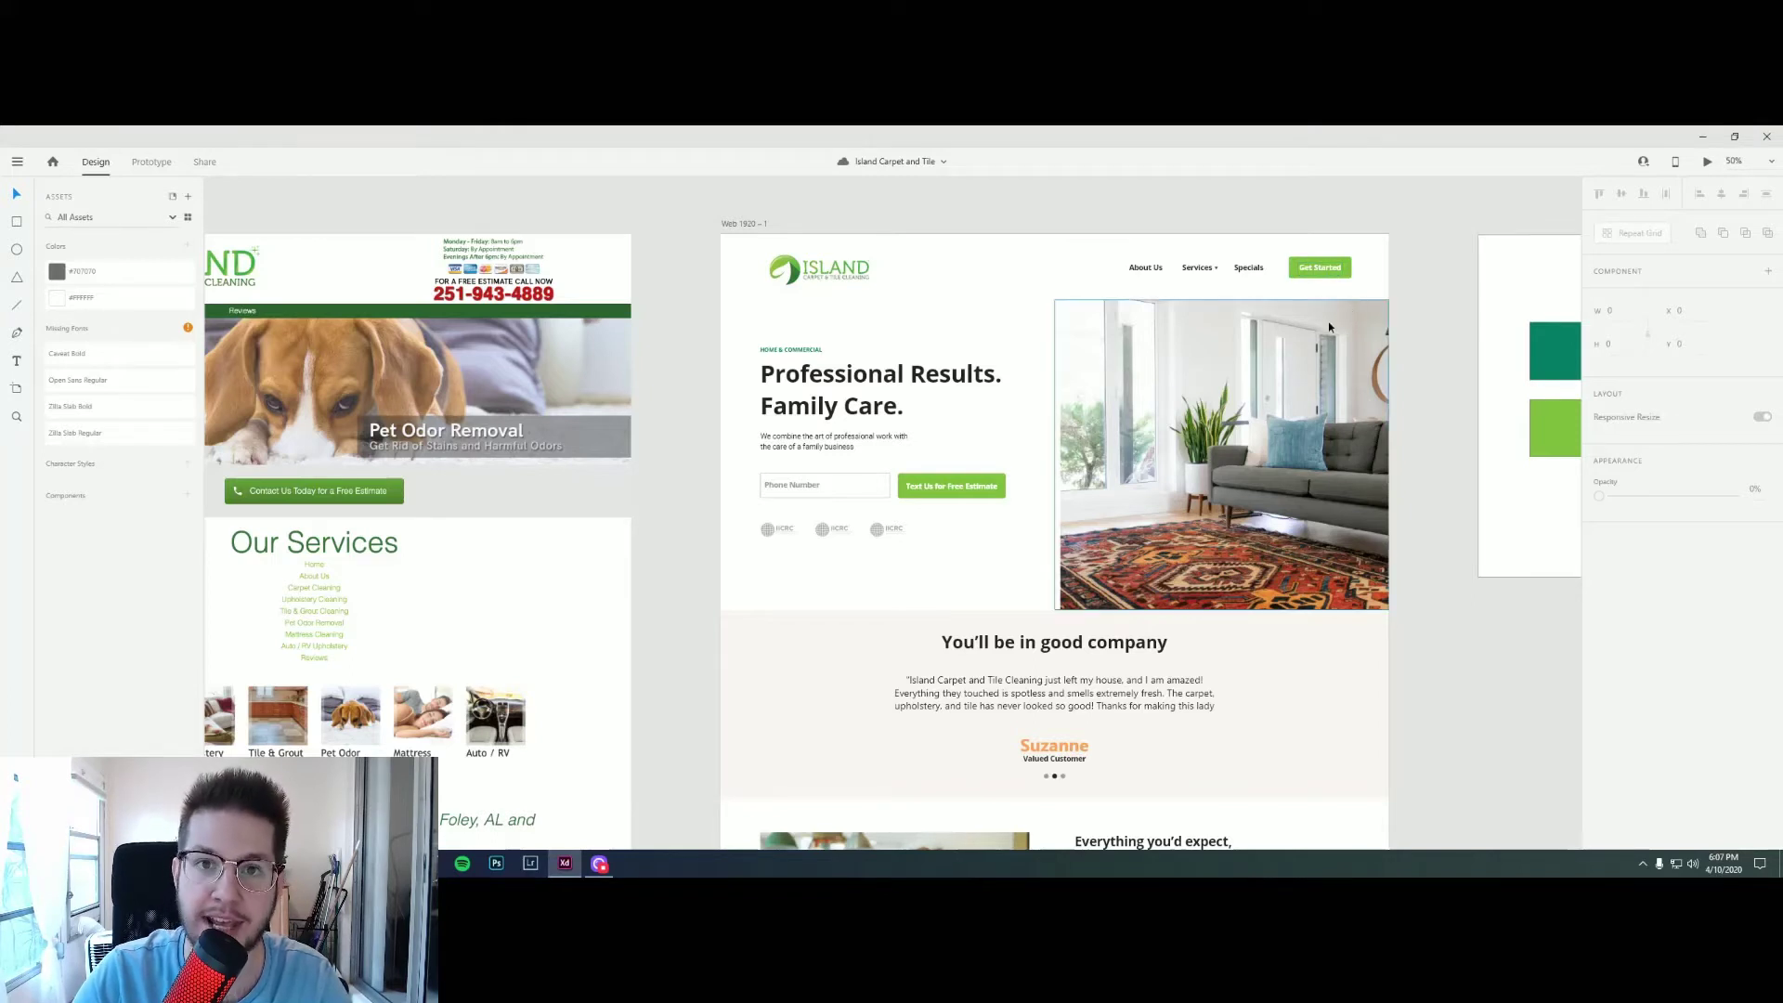
{"action": "scroll", "coordinate": [1110, 513], "scroll_direction": "down", "scroll_amount": 2}
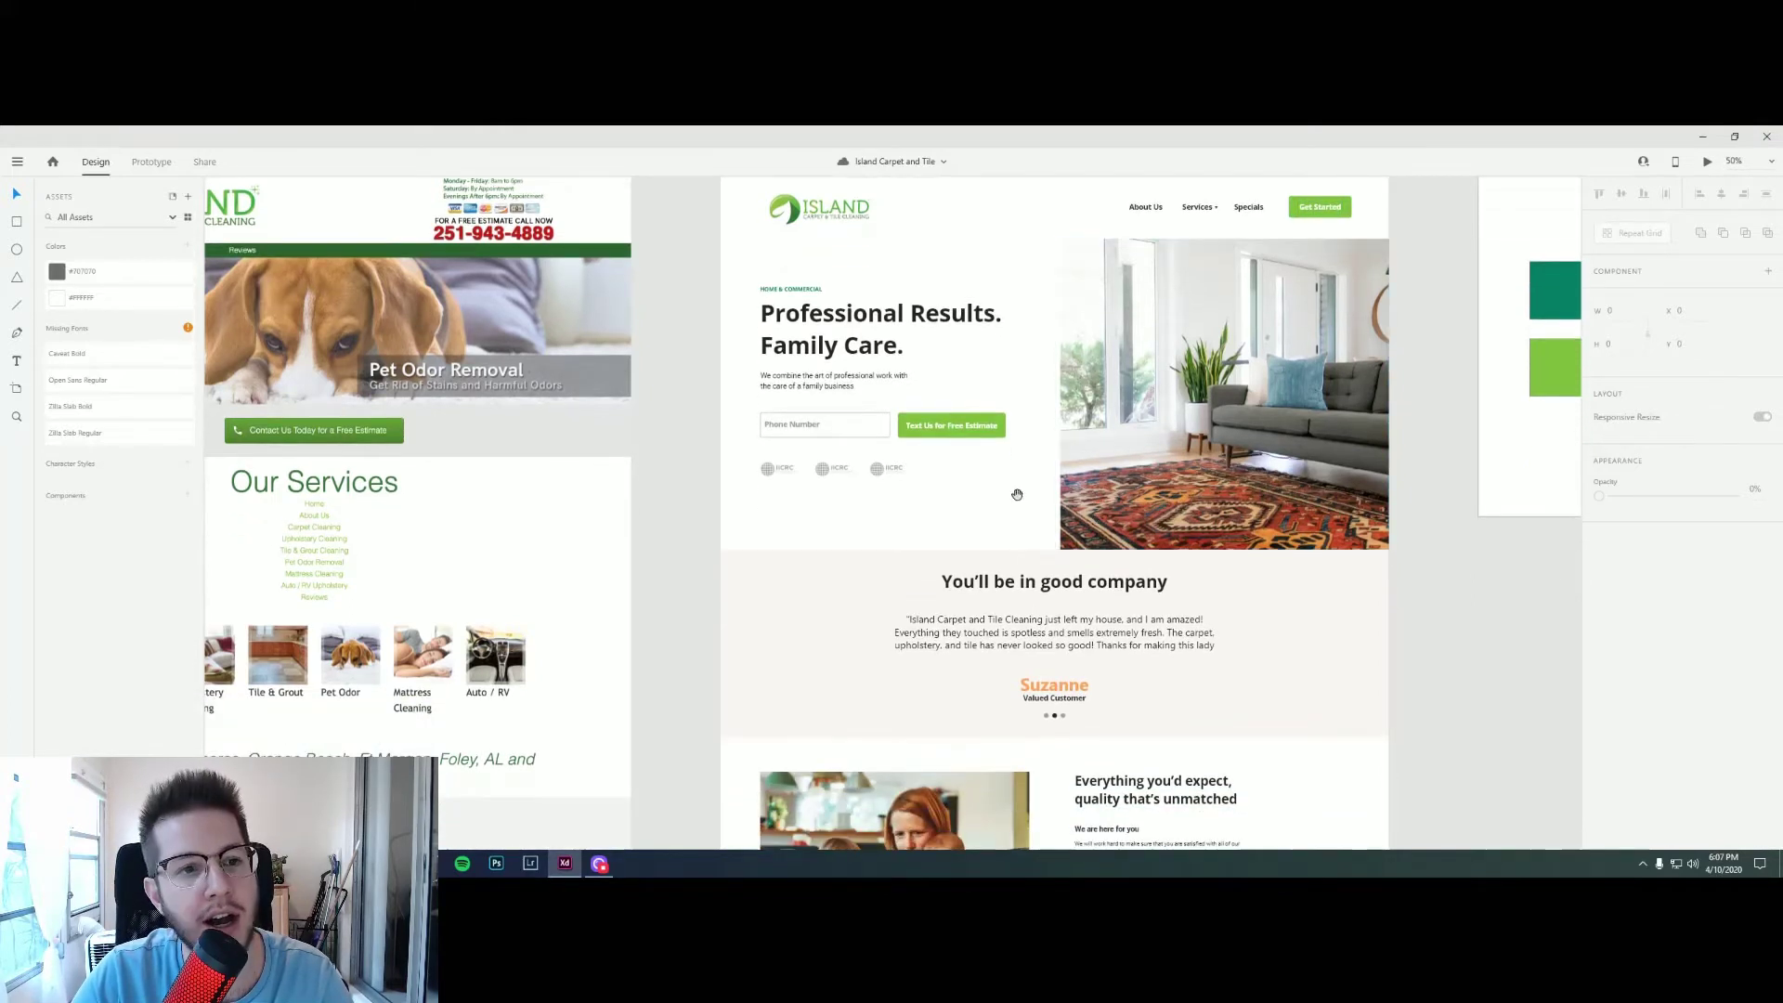
{"action": "left_click_drag", "start_coordinate": [1015, 494], "coordinate": [1070, 543]}
{"action": "scroll", "coordinate": [1070, 543], "scroll_direction": "right", "scroll_amount": 2}
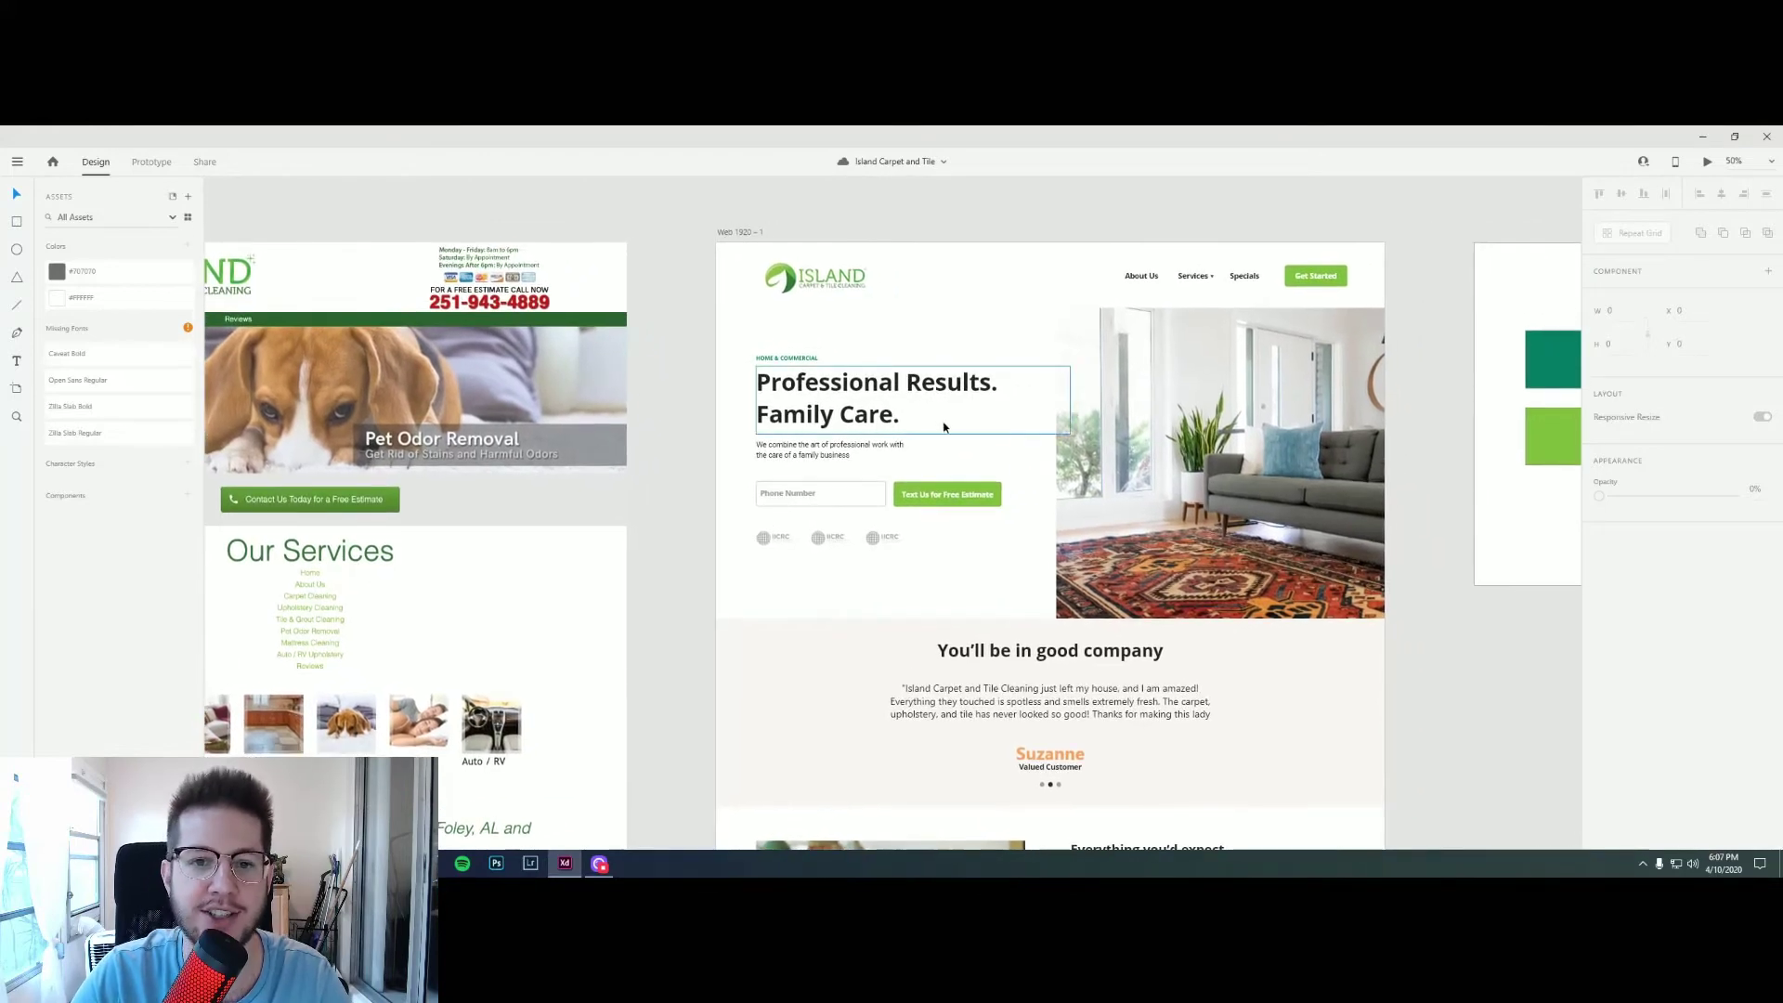
{"action": "scroll", "coordinate": [975, 456], "scroll_direction": "left", "scroll_amount": 2}
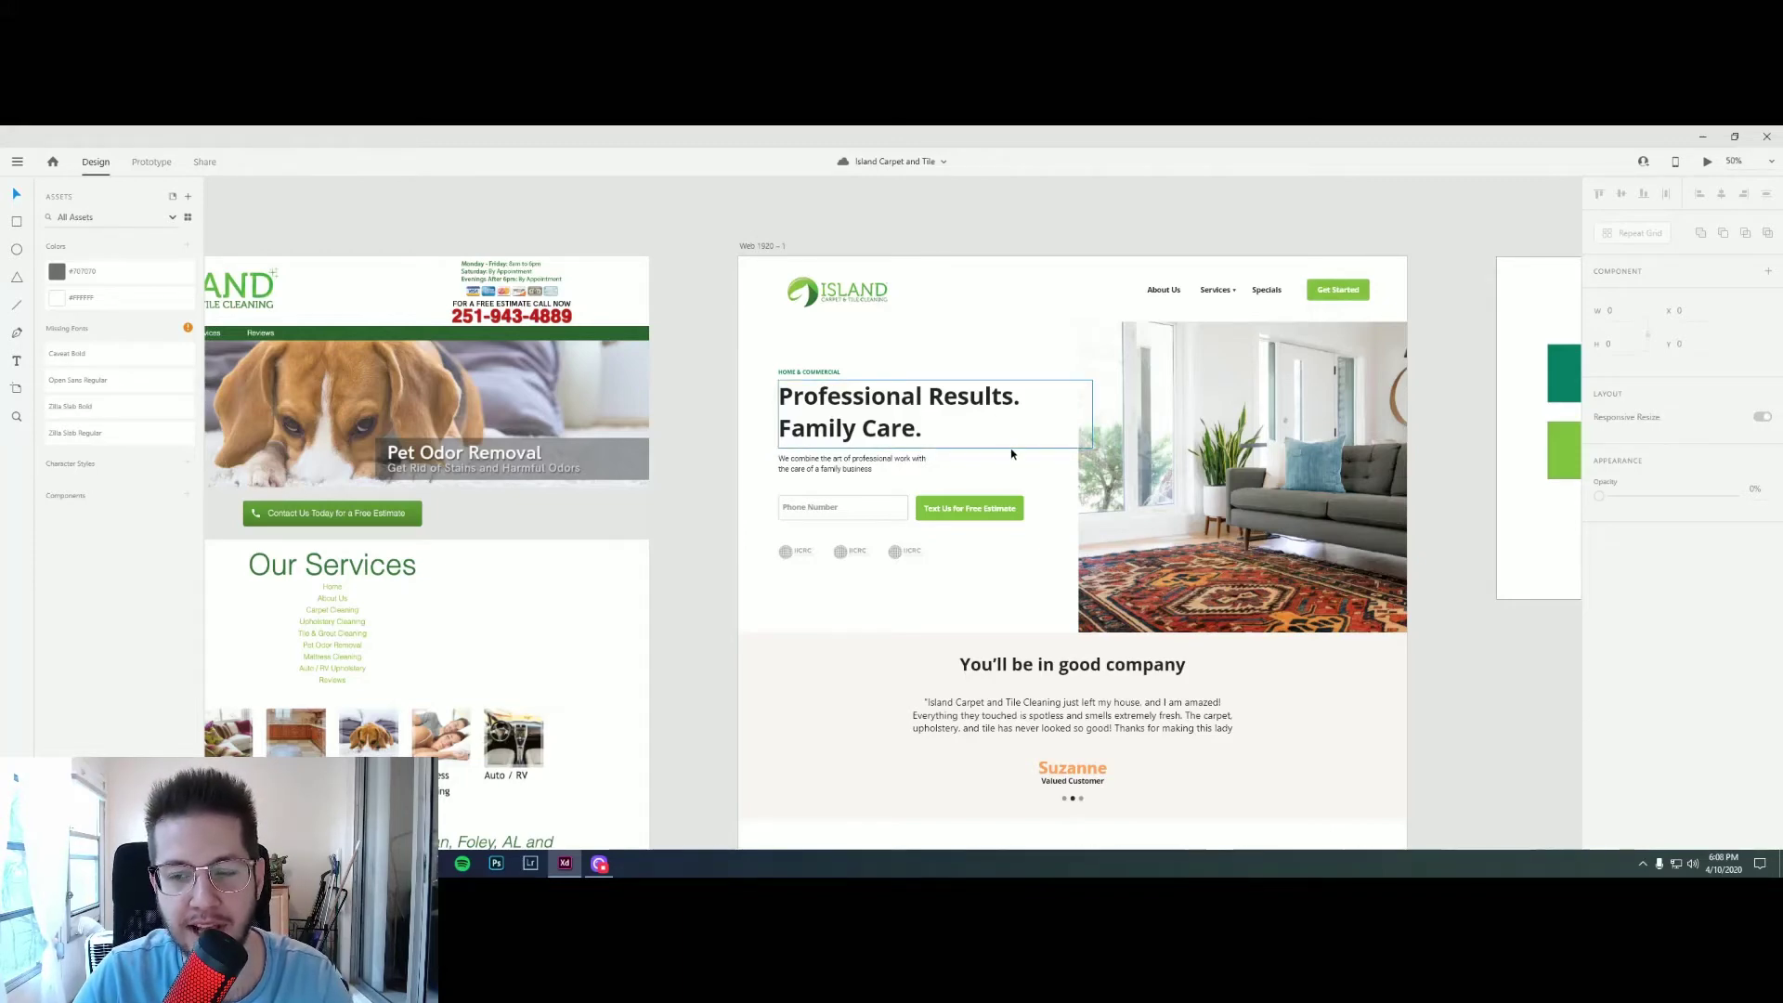
{"action": "scroll", "coordinate": [1021, 437], "scroll_direction": "down", "scroll_amount": 3}
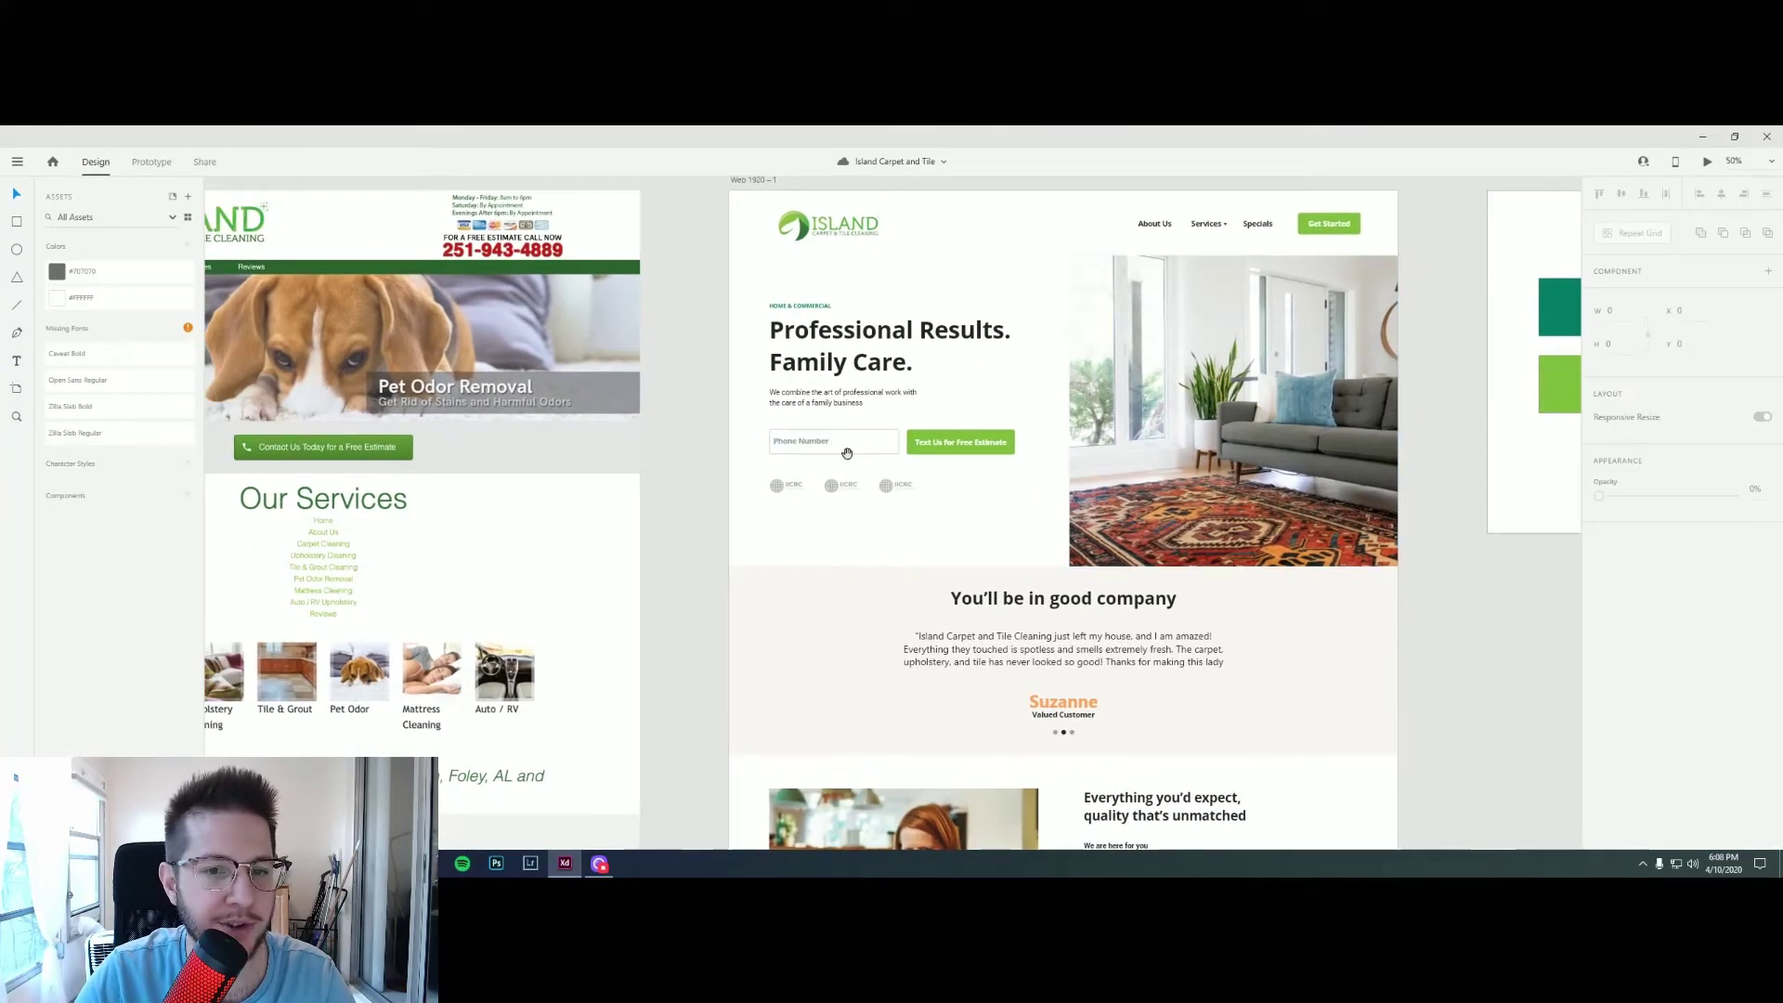
Compare the redesigned hero section with the original homepage's header, estimate button and Our Services section
{"action": "left_click_drag", "start_coordinate": [847, 453], "coordinate": [961, 451]}
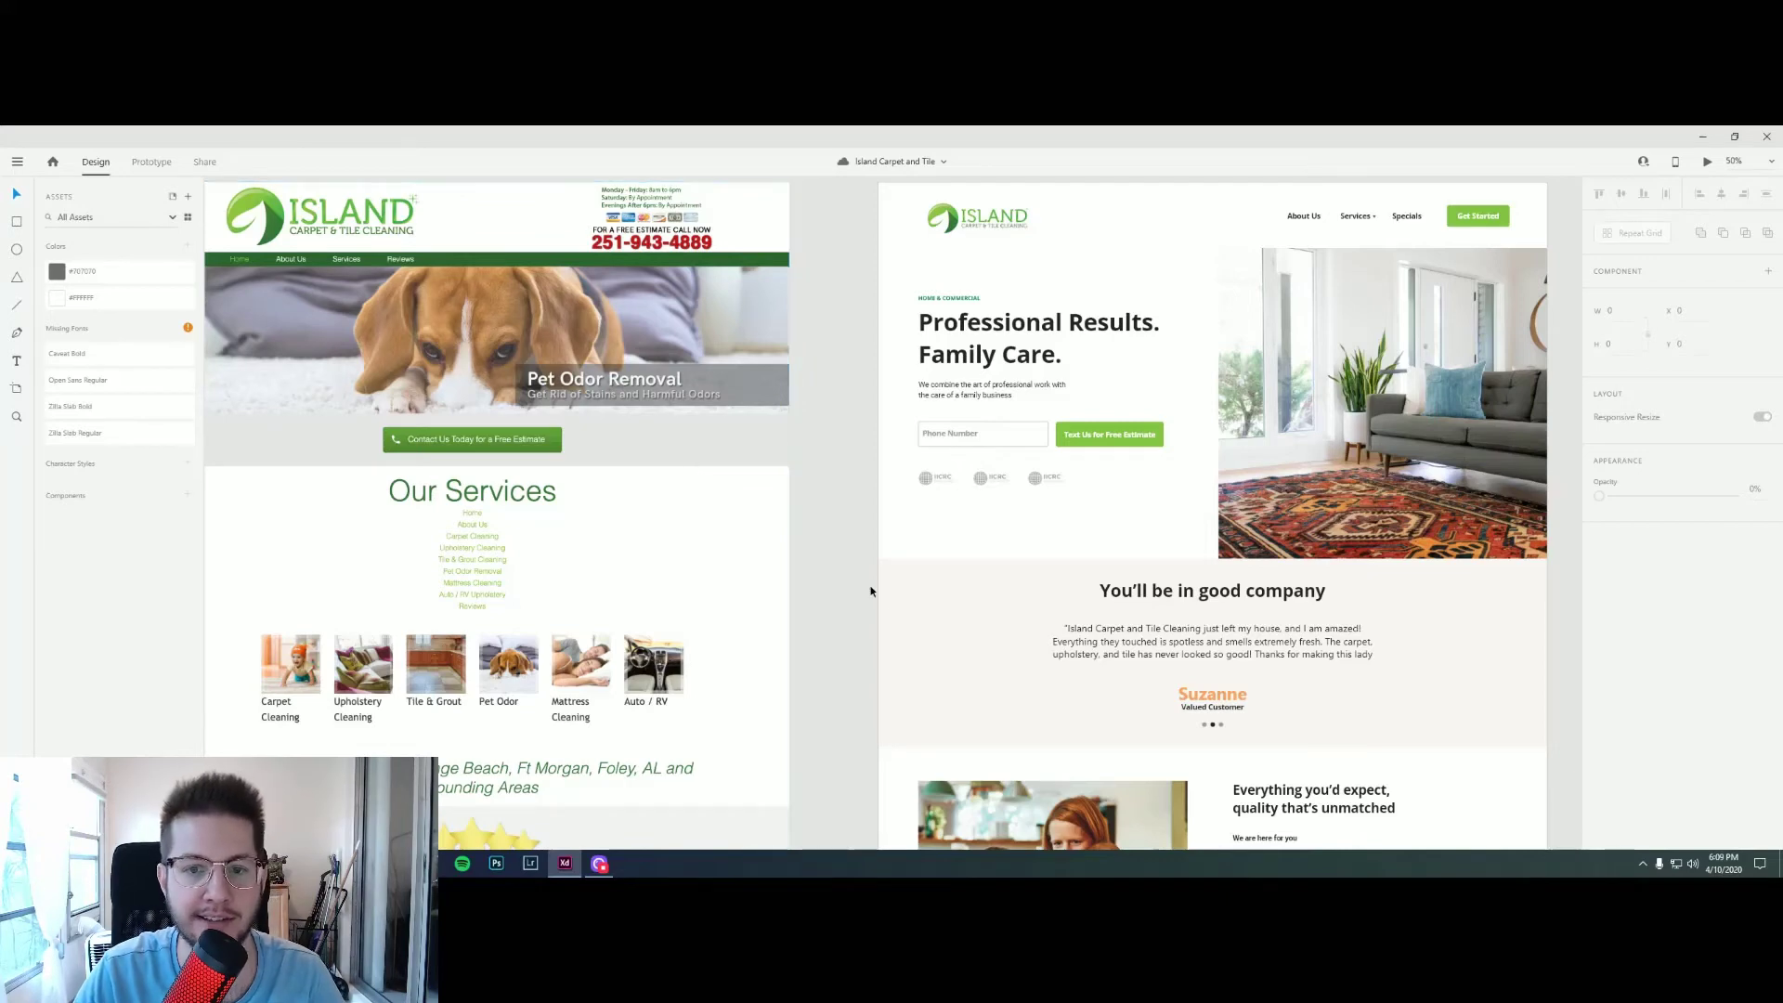
{"action": "scroll", "coordinate": [911, 594], "scroll_direction": "down", "scroll_amount": 1}
{"action": "scroll", "coordinate": [911, 597], "scroll_direction": "down", "scroll_amount": 2}
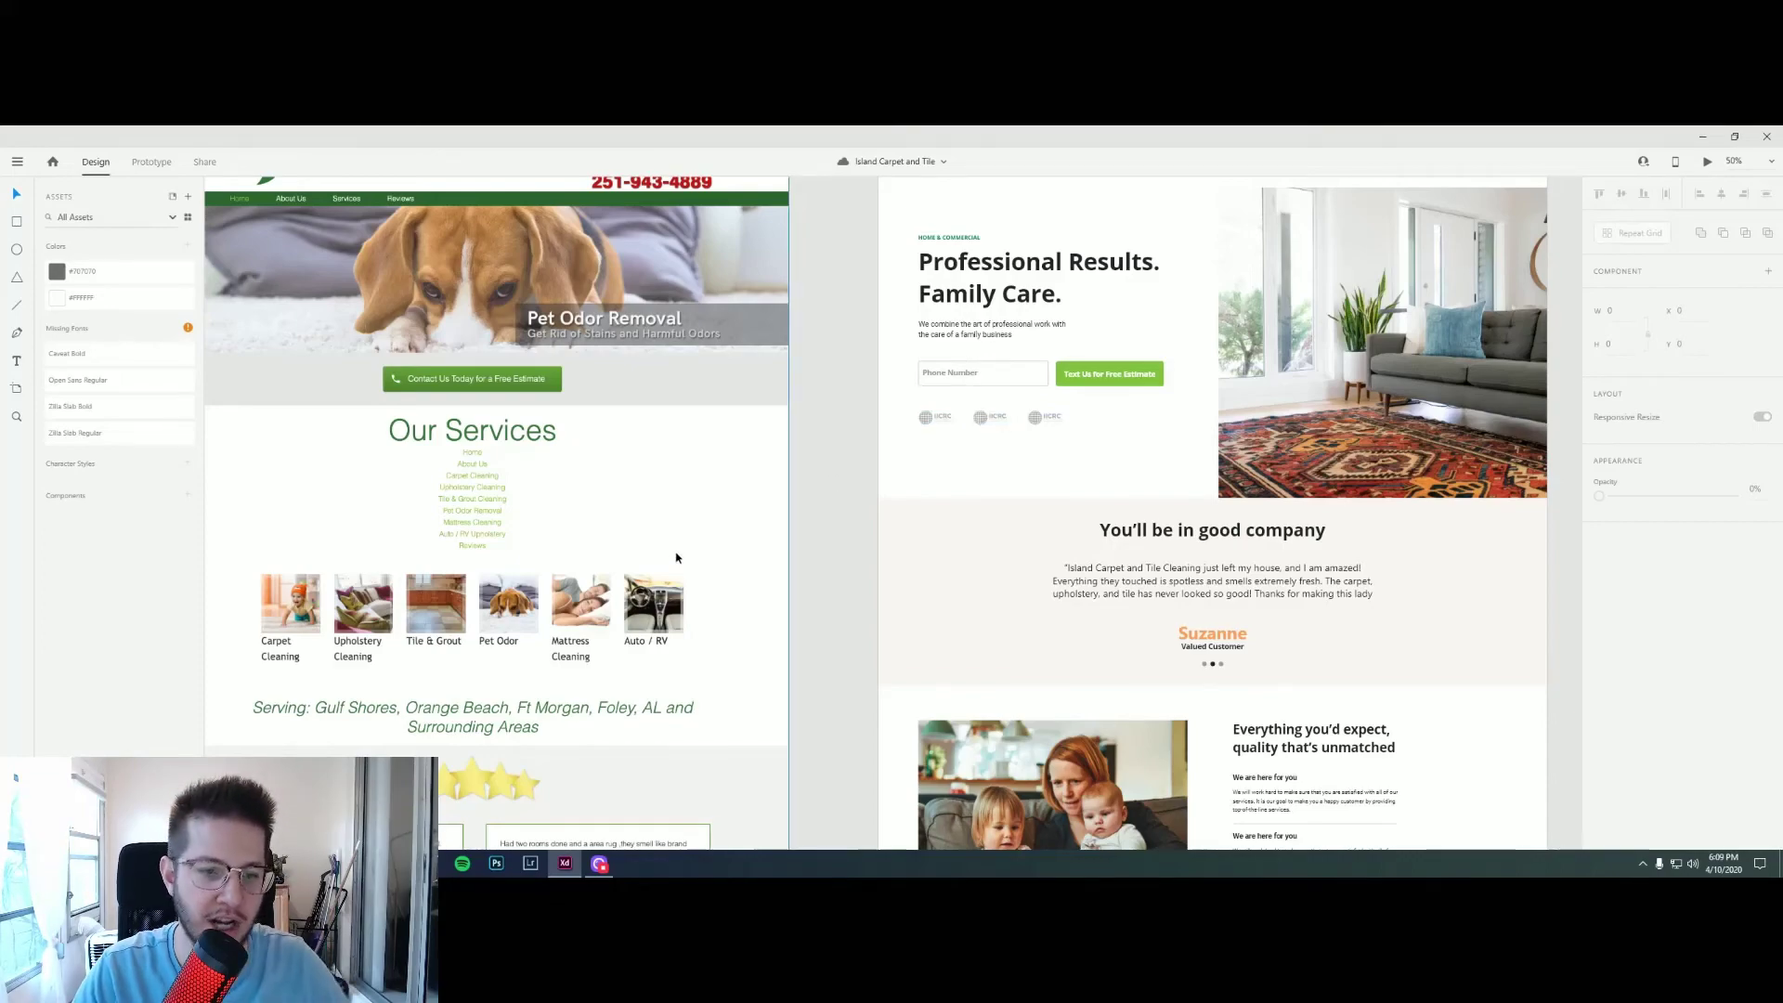
{"action": "left_click_drag", "start_coordinate": [677, 558], "coordinate": [751, 156]}
{"action": "scroll", "coordinate": [821, 319], "scroll_direction": "up", "scroll_amount": 6}
{"action": "scroll", "coordinate": [821, 319], "scroll_direction": "right", "scroll_amount": 3}
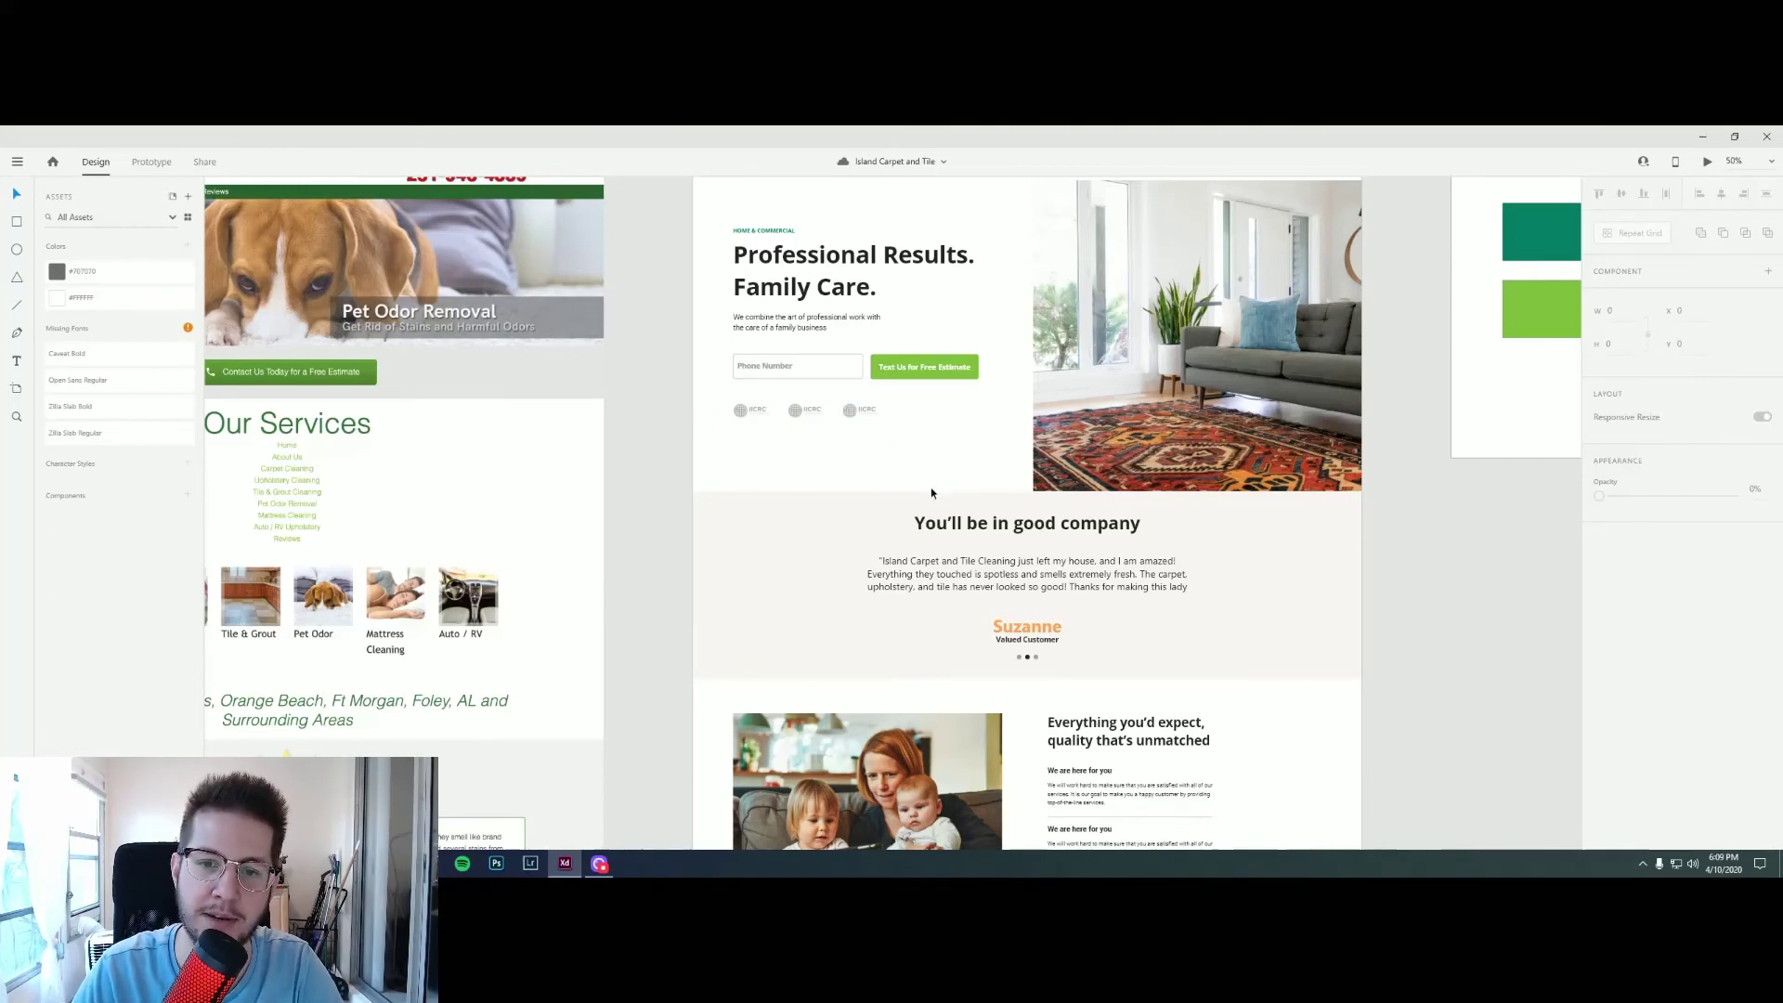
Compare the "You'll be in good company" testimonial section with the star rating and boxed reviews on the original homepage
{"action": "left_click_drag", "start_coordinate": [820, 470], "coordinate": [869, 381]}
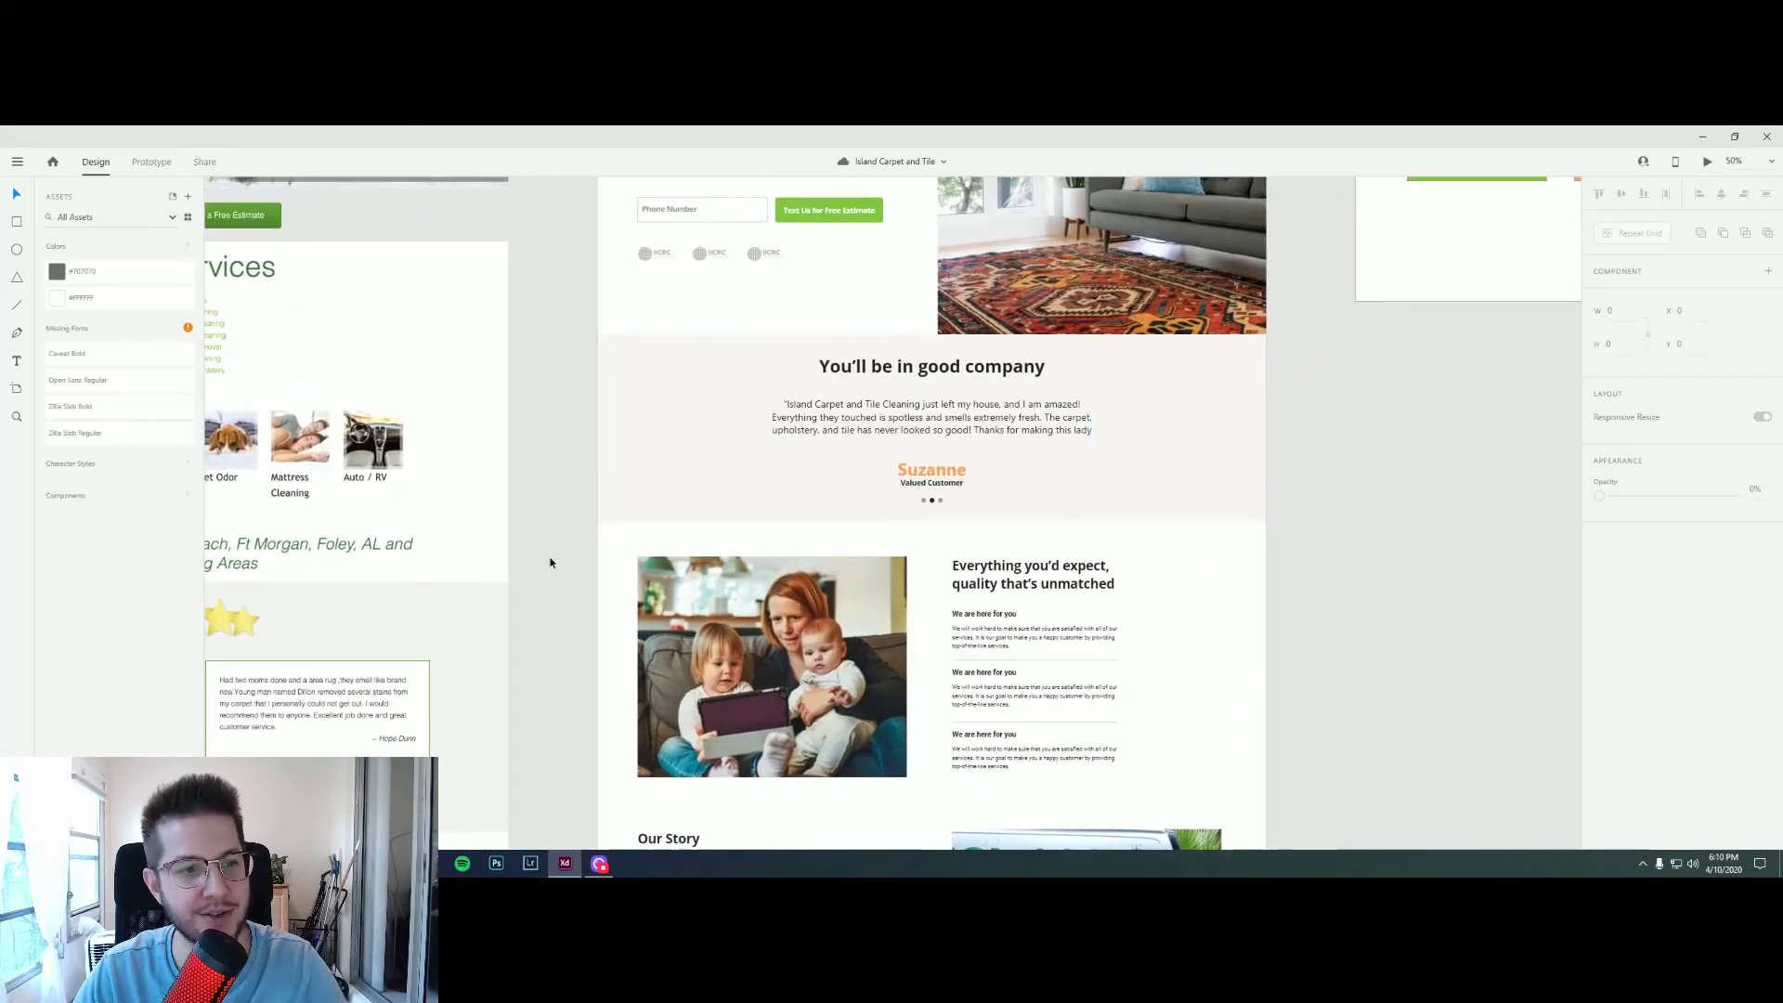
{"action": "left_click_drag", "start_coordinate": [549, 557], "coordinate": [801, 498]}
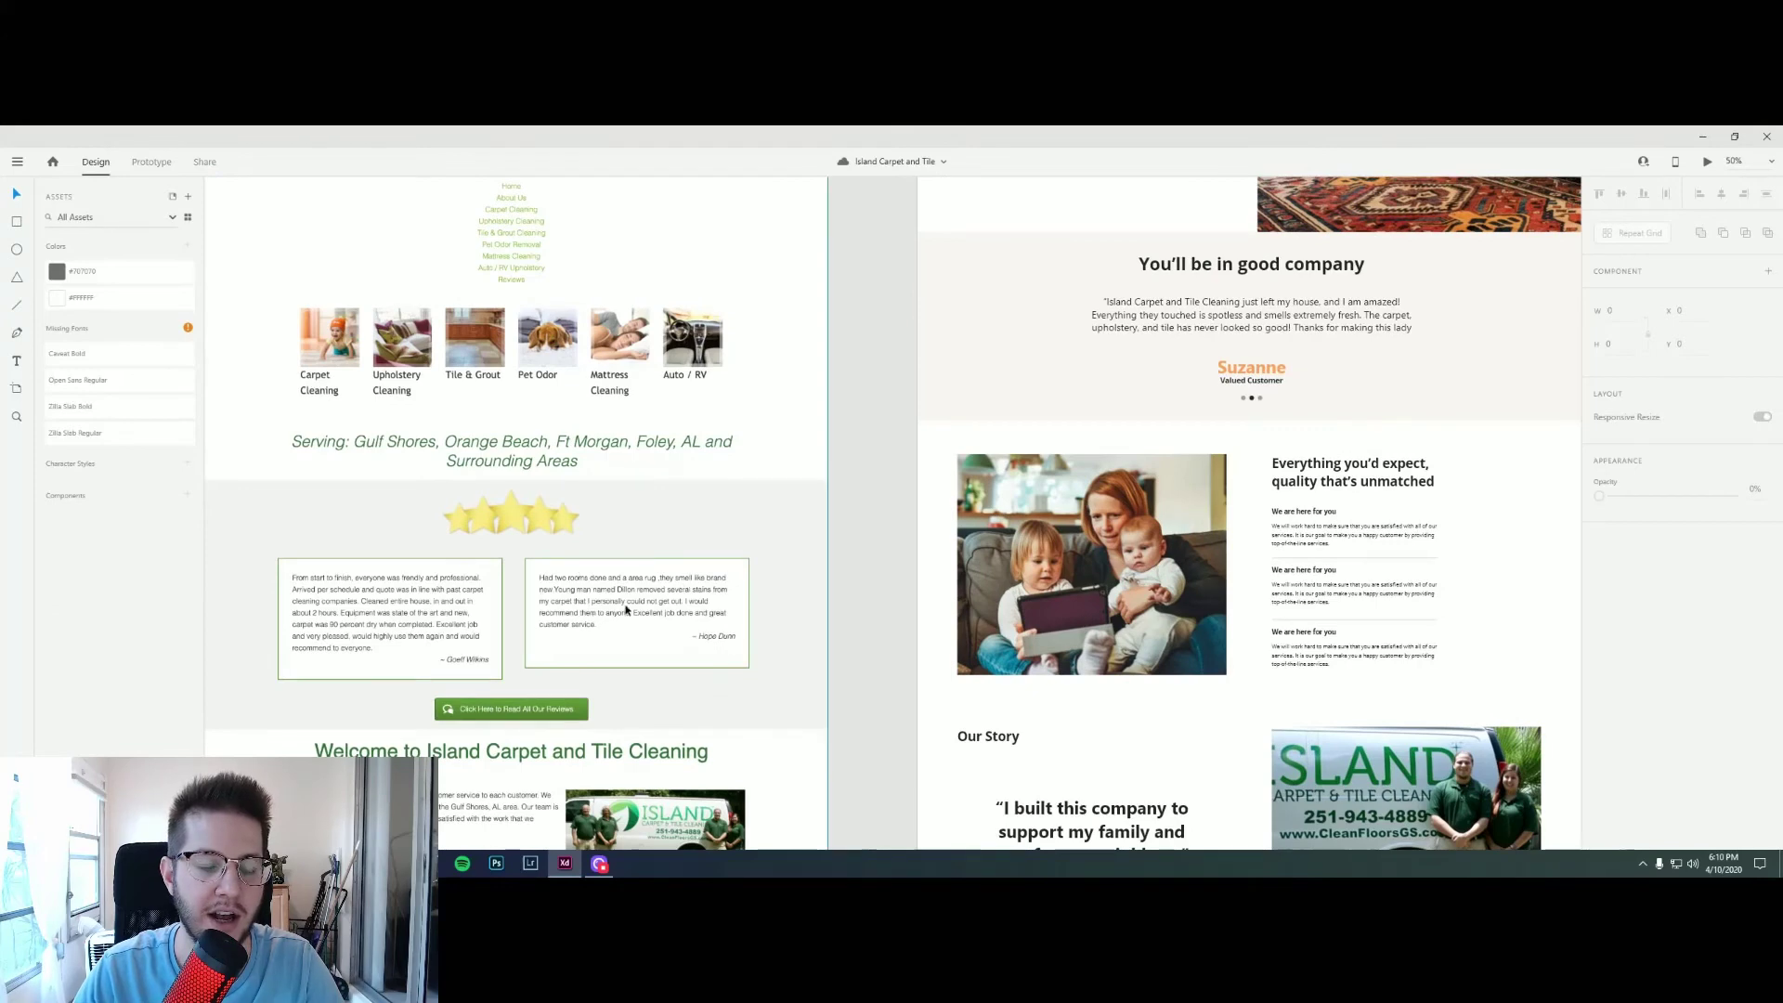
{"action": "scroll", "coordinate": [871, 442], "scroll_direction": "up", "scroll_amount": 3}
{"action": "scroll", "coordinate": [872, 442], "scroll_direction": "right", "scroll_amount": 5}
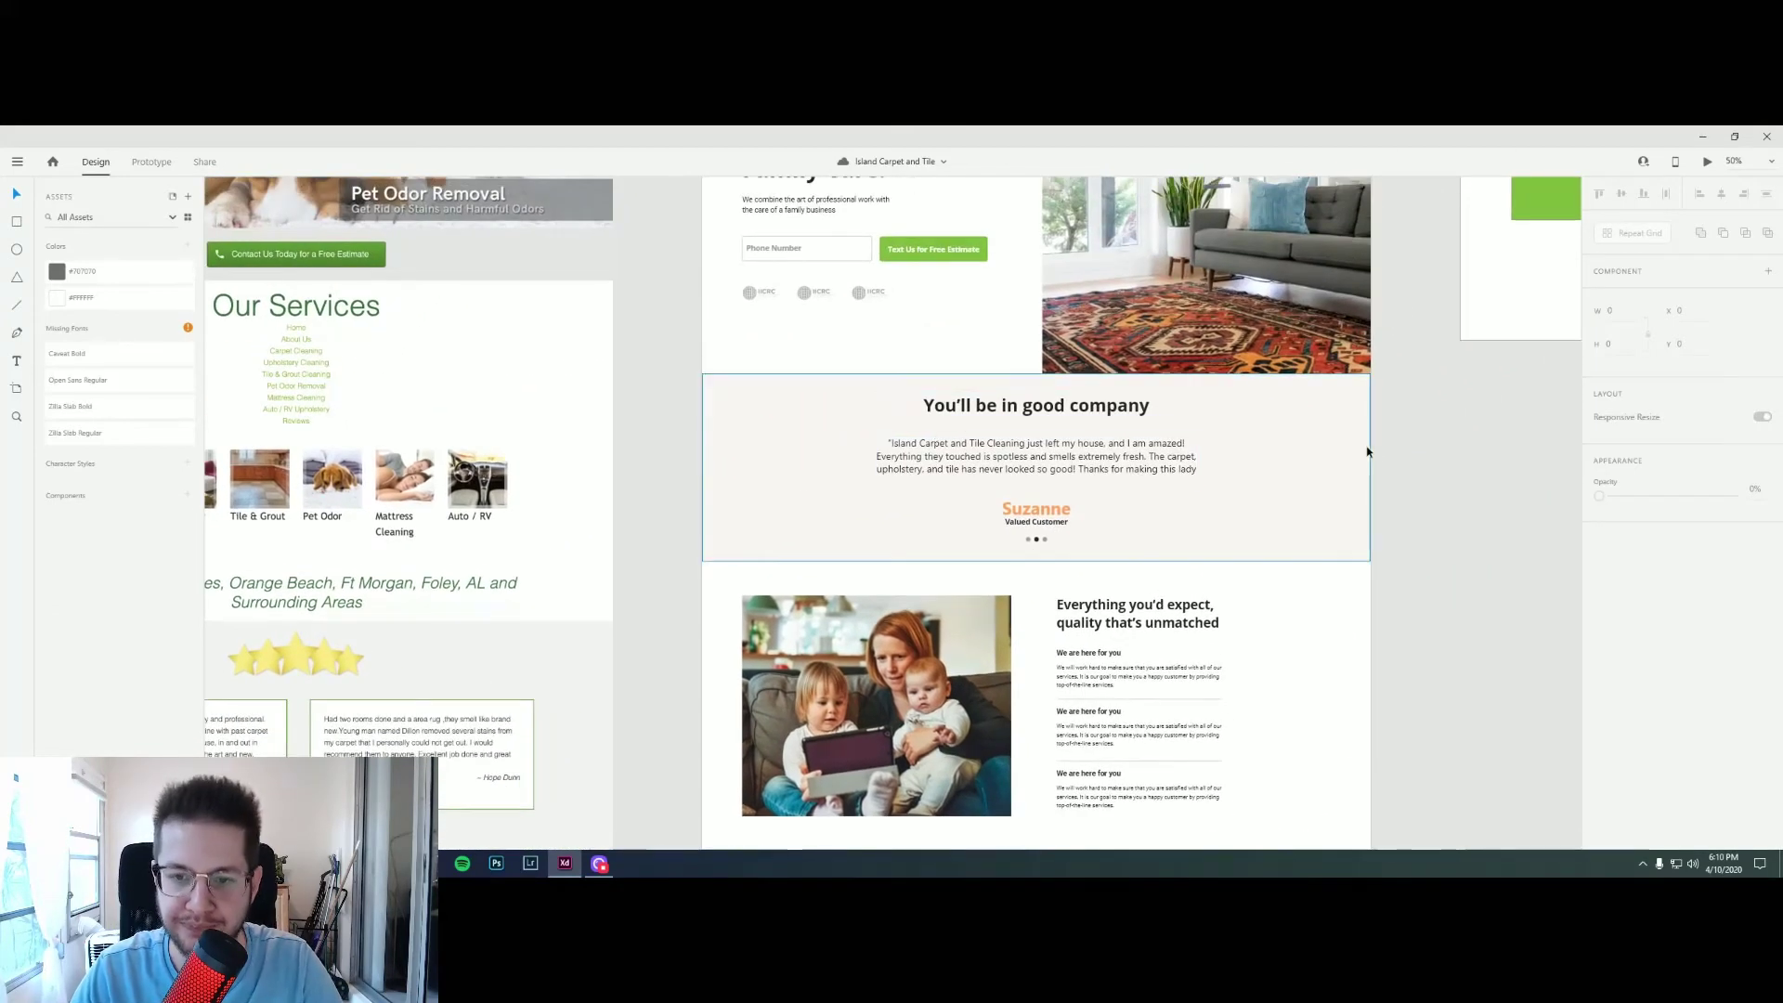
{"action": "left_click_drag", "start_coordinate": [1430, 449], "coordinate": [1375, 587]}
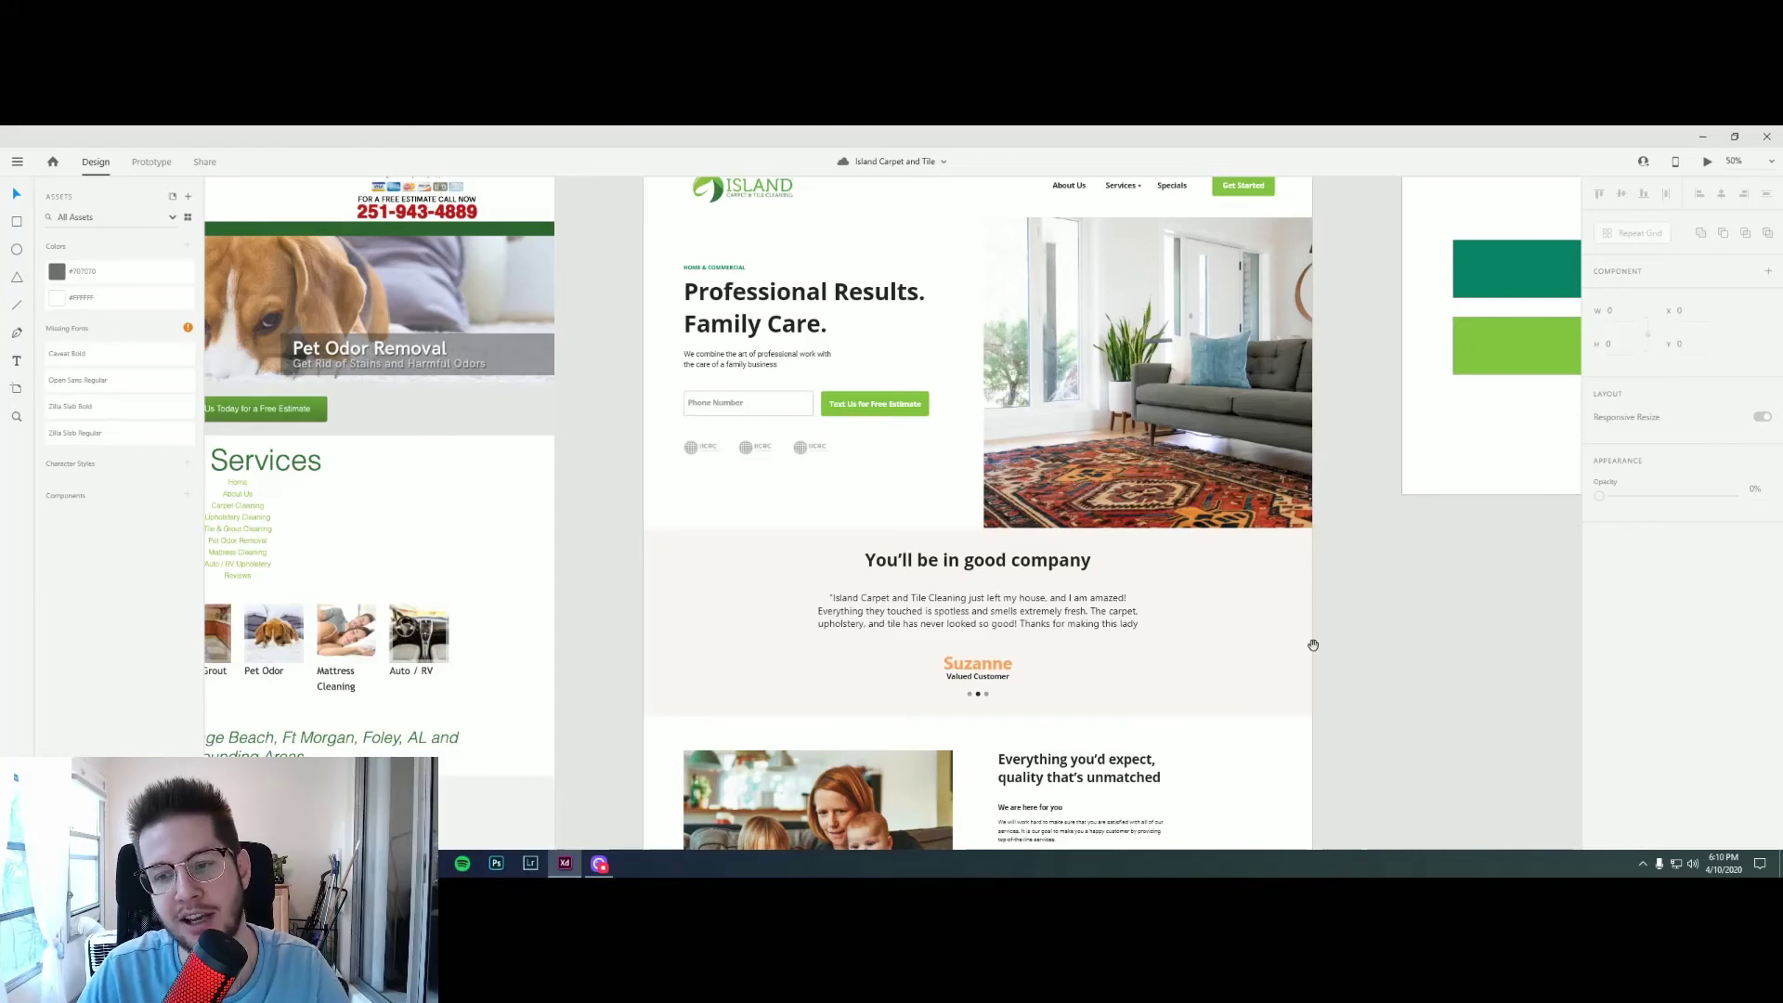
{"action": "left_click_drag", "start_coordinate": [1314, 641], "coordinate": [1353, 673]}
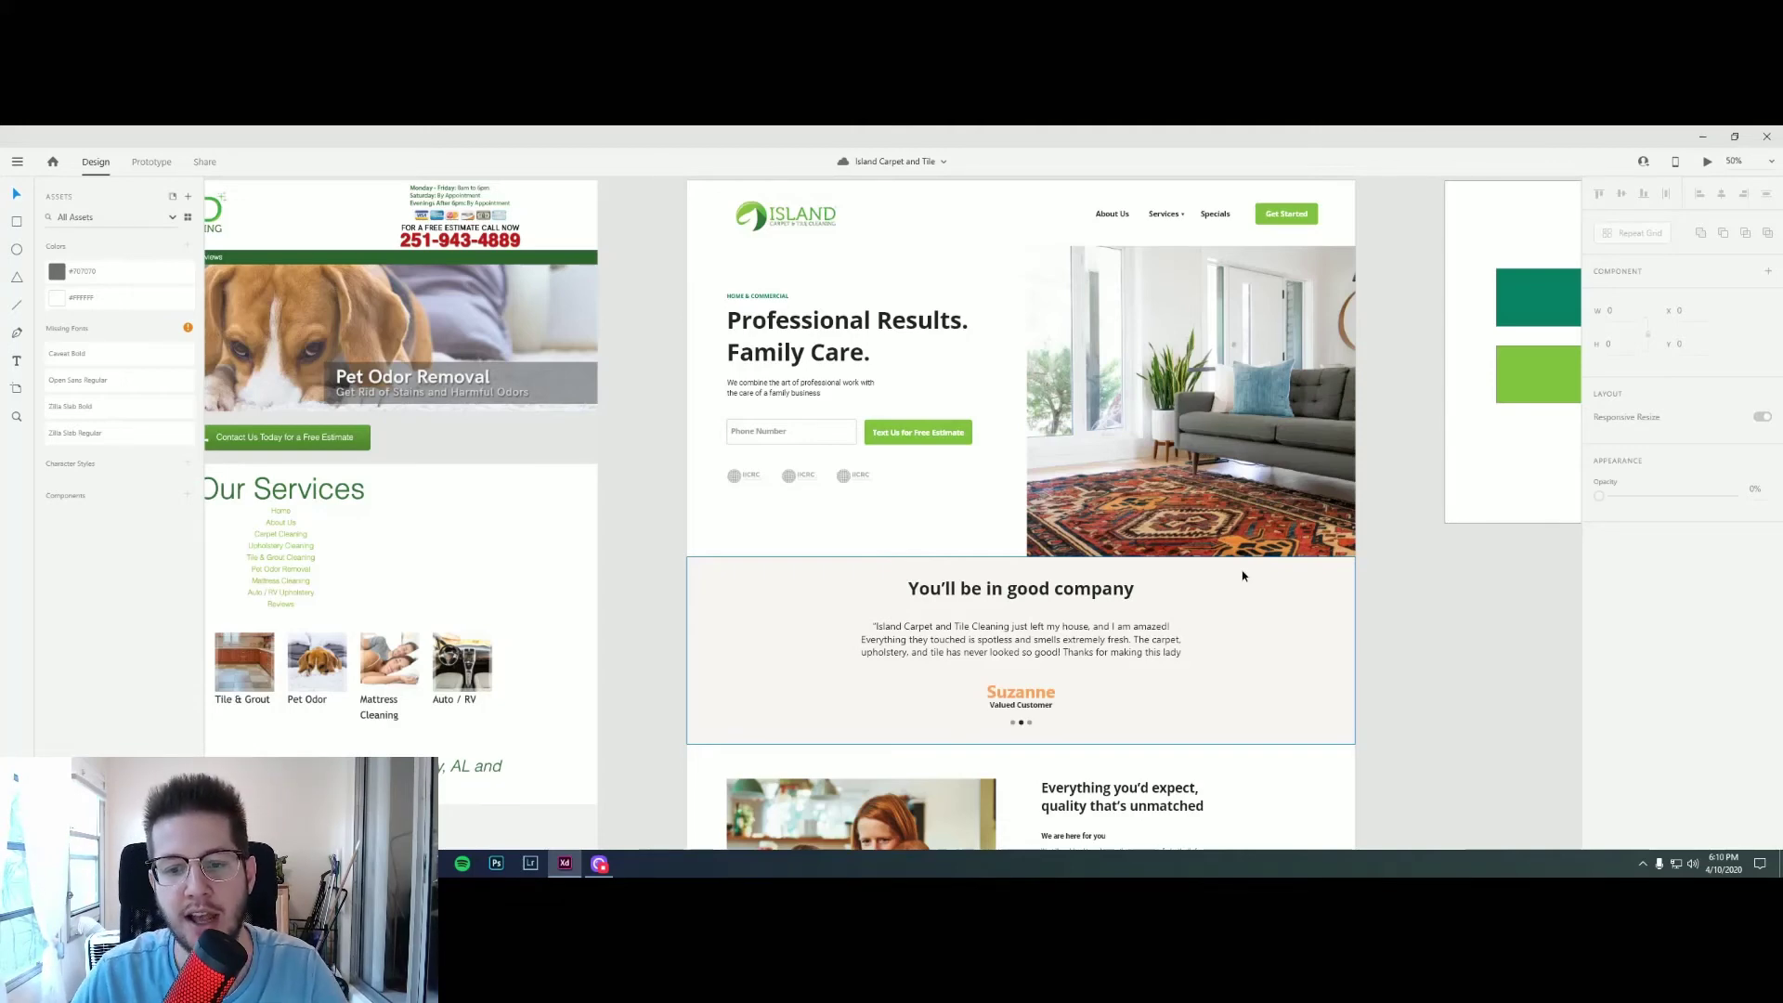
{"action": "scroll", "coordinate": [1201, 554], "scroll_direction": "down", "scroll_amount": 1}
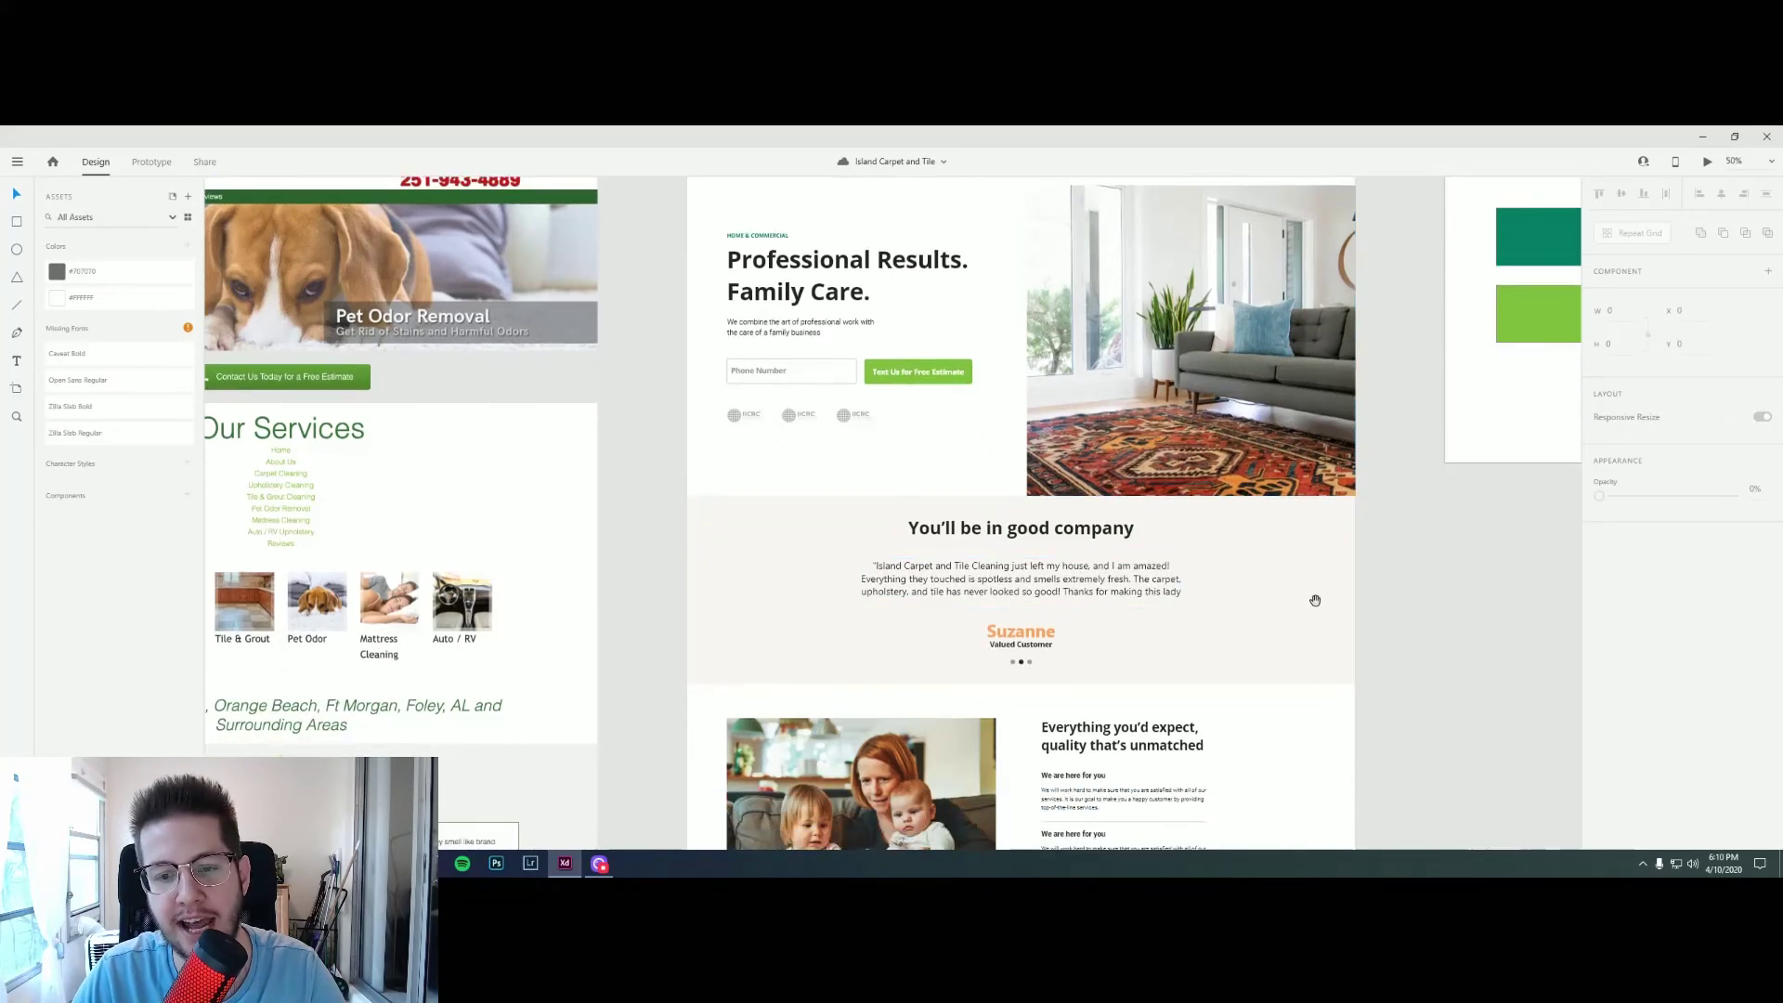
Examine the "Everything you'd expect, quality that's unmatched" section against the original homepage's Welcome text
{"action": "scroll", "coordinate": [1241, 322], "scroll_direction": "down", "scroll_amount": 5}
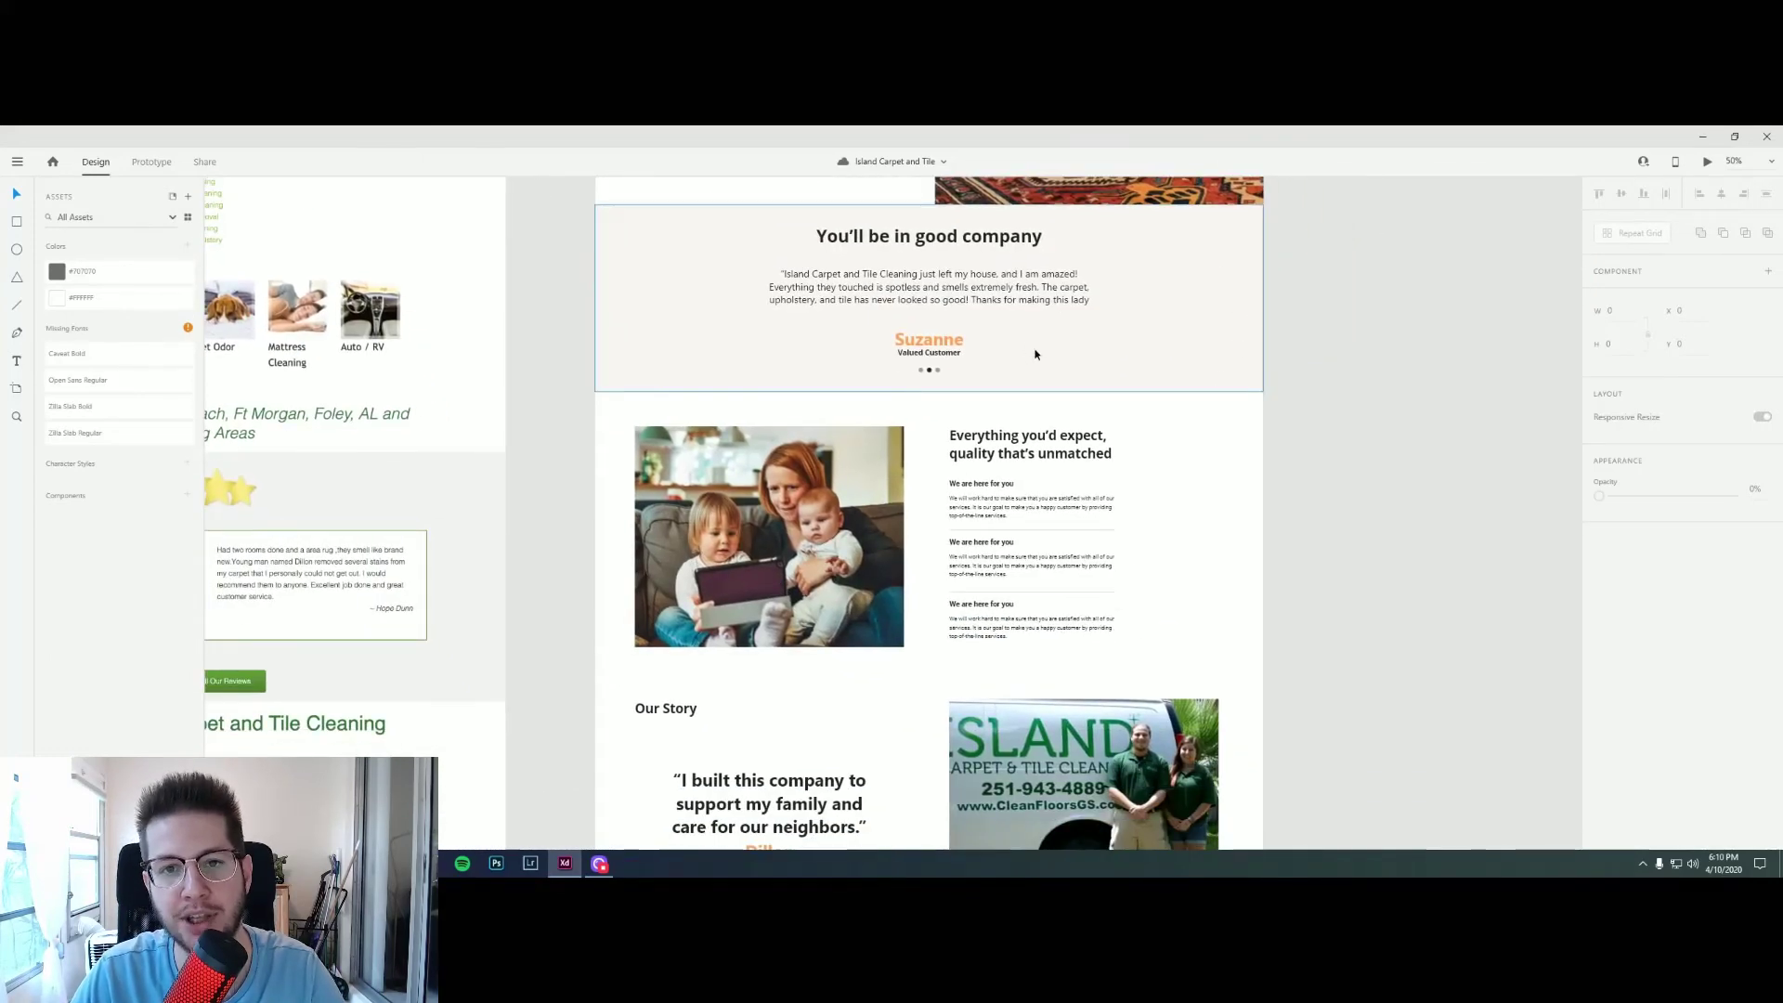
{"action": "scroll", "coordinate": [1033, 372], "scroll_direction": "down", "scroll_amount": 2}
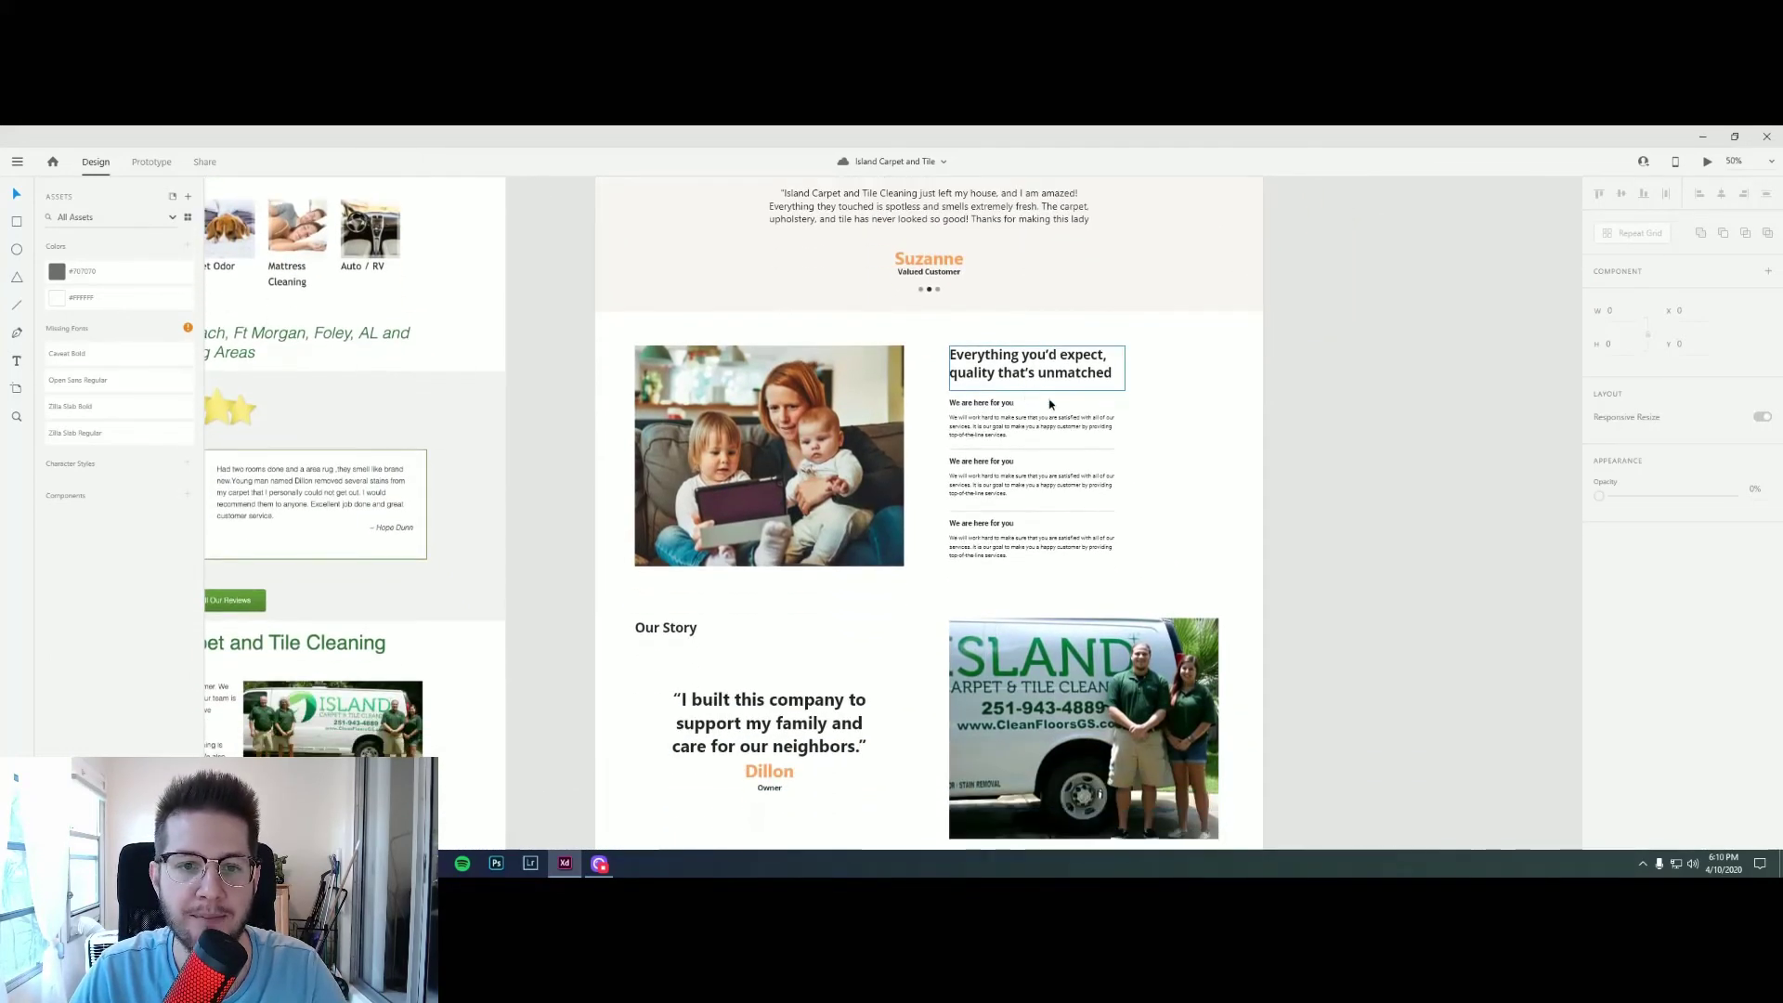
{"action": "scroll", "coordinate": [1302, 454], "scroll_direction": "down", "scroll_amount": 3}
{"action": "scroll", "coordinate": [1329, 406], "scroll_direction": "up", "scroll_amount": 1}
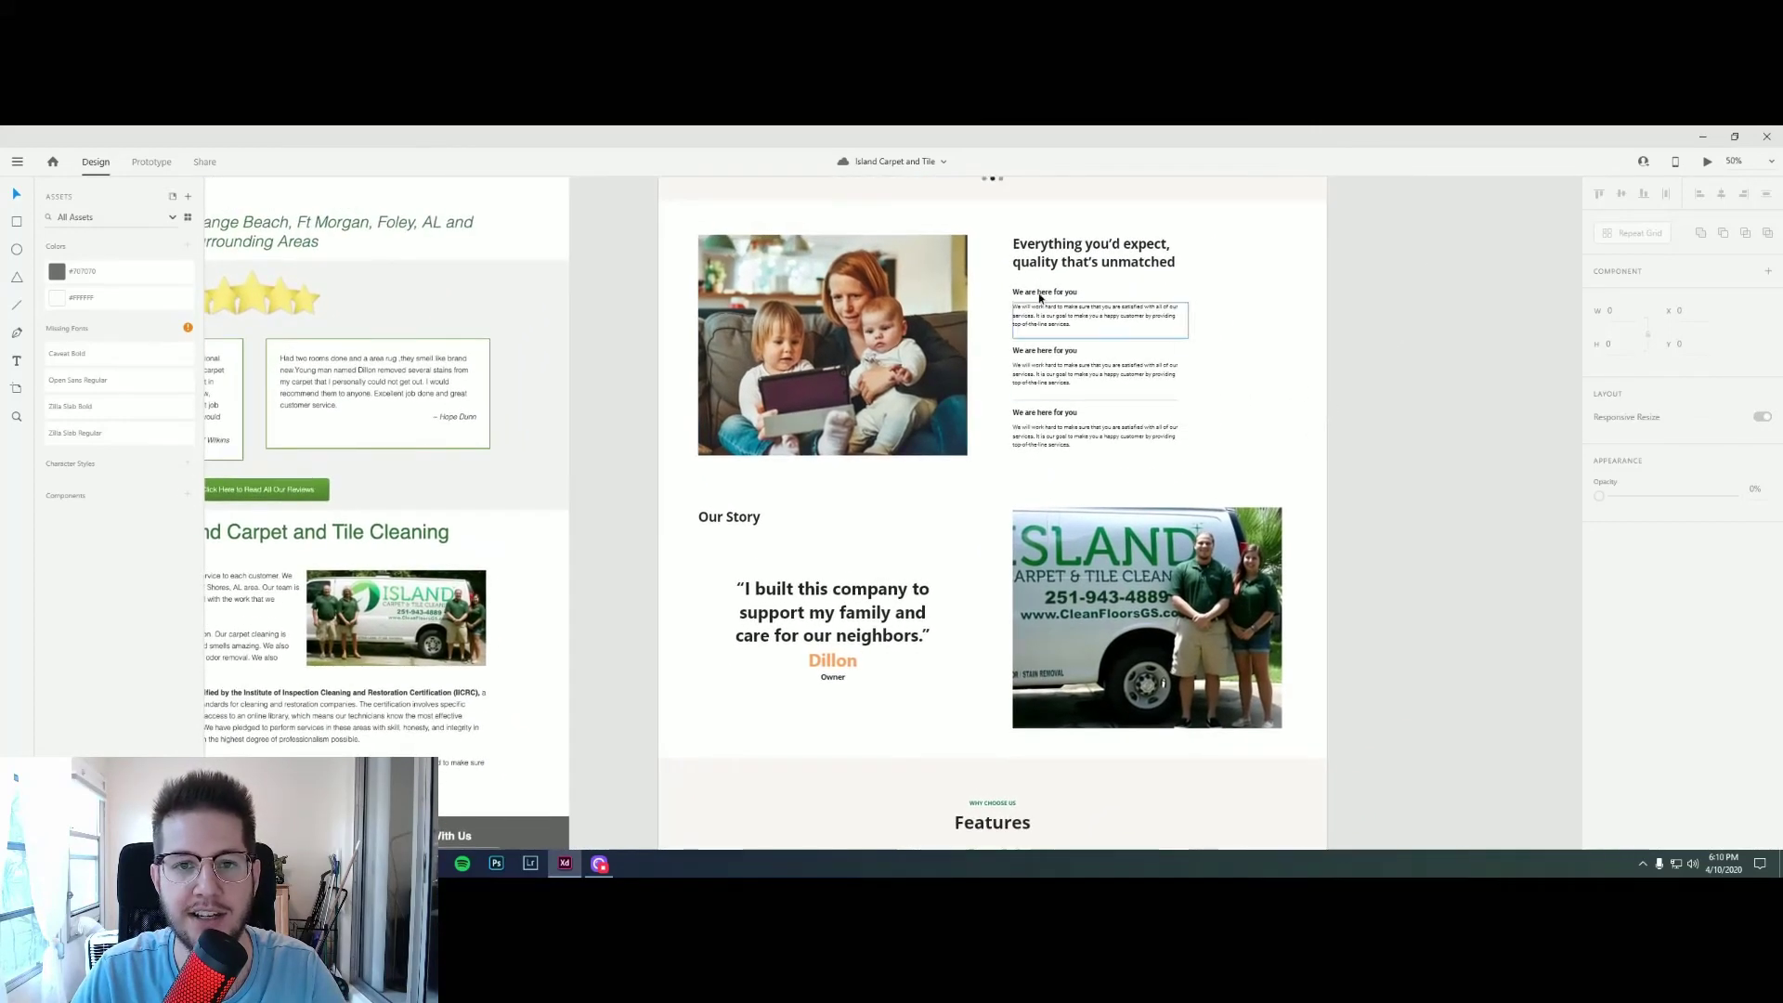
{"action": "scroll", "coordinate": [706, 502], "scroll_direction": "left", "scroll_amount": 5}
{"action": "scroll", "coordinate": [706, 502], "scroll_direction": "down", "scroll_amount": 2}
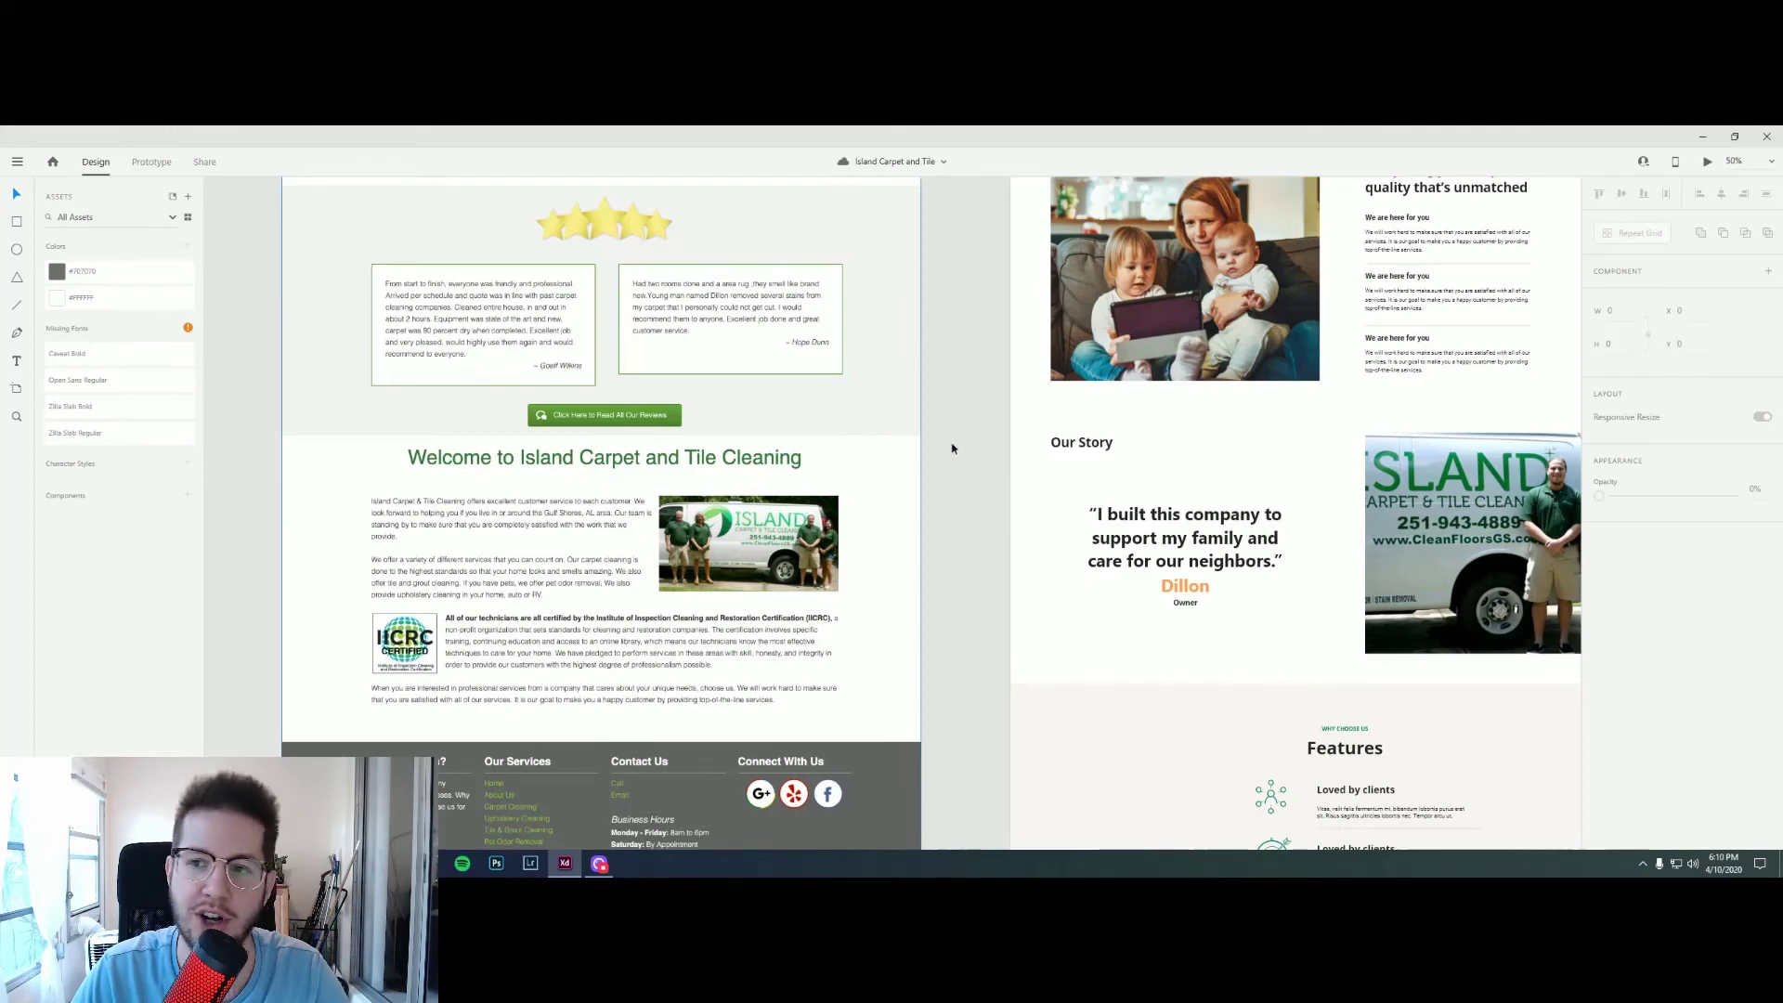
{"action": "scroll", "coordinate": [1021, 446], "scroll_direction": "up", "scroll_amount": 1}
{"action": "scroll", "coordinate": [1021, 447], "scroll_direction": "right", "scroll_amount": 1}
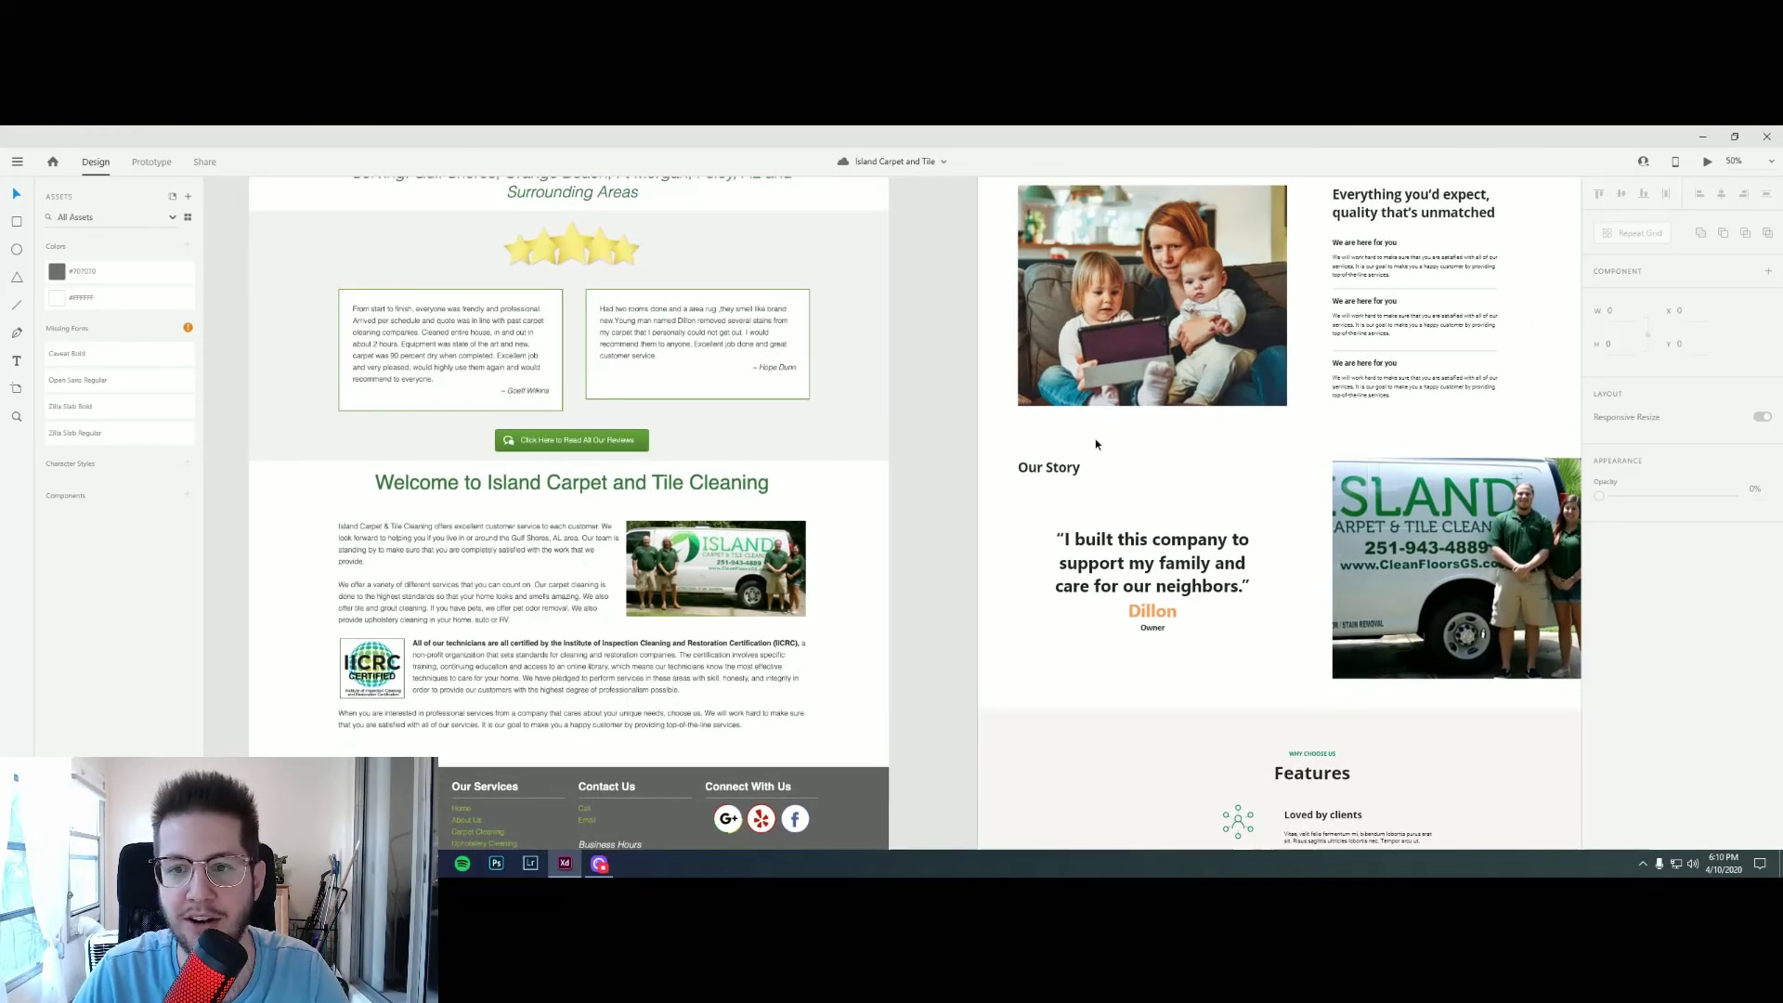
{"action": "scroll", "coordinate": [1068, 436], "scroll_direction": "right", "scroll_amount": 4}
{"action": "scroll", "coordinate": [1068, 436], "scroll_direction": "up", "scroll_amount": 3}
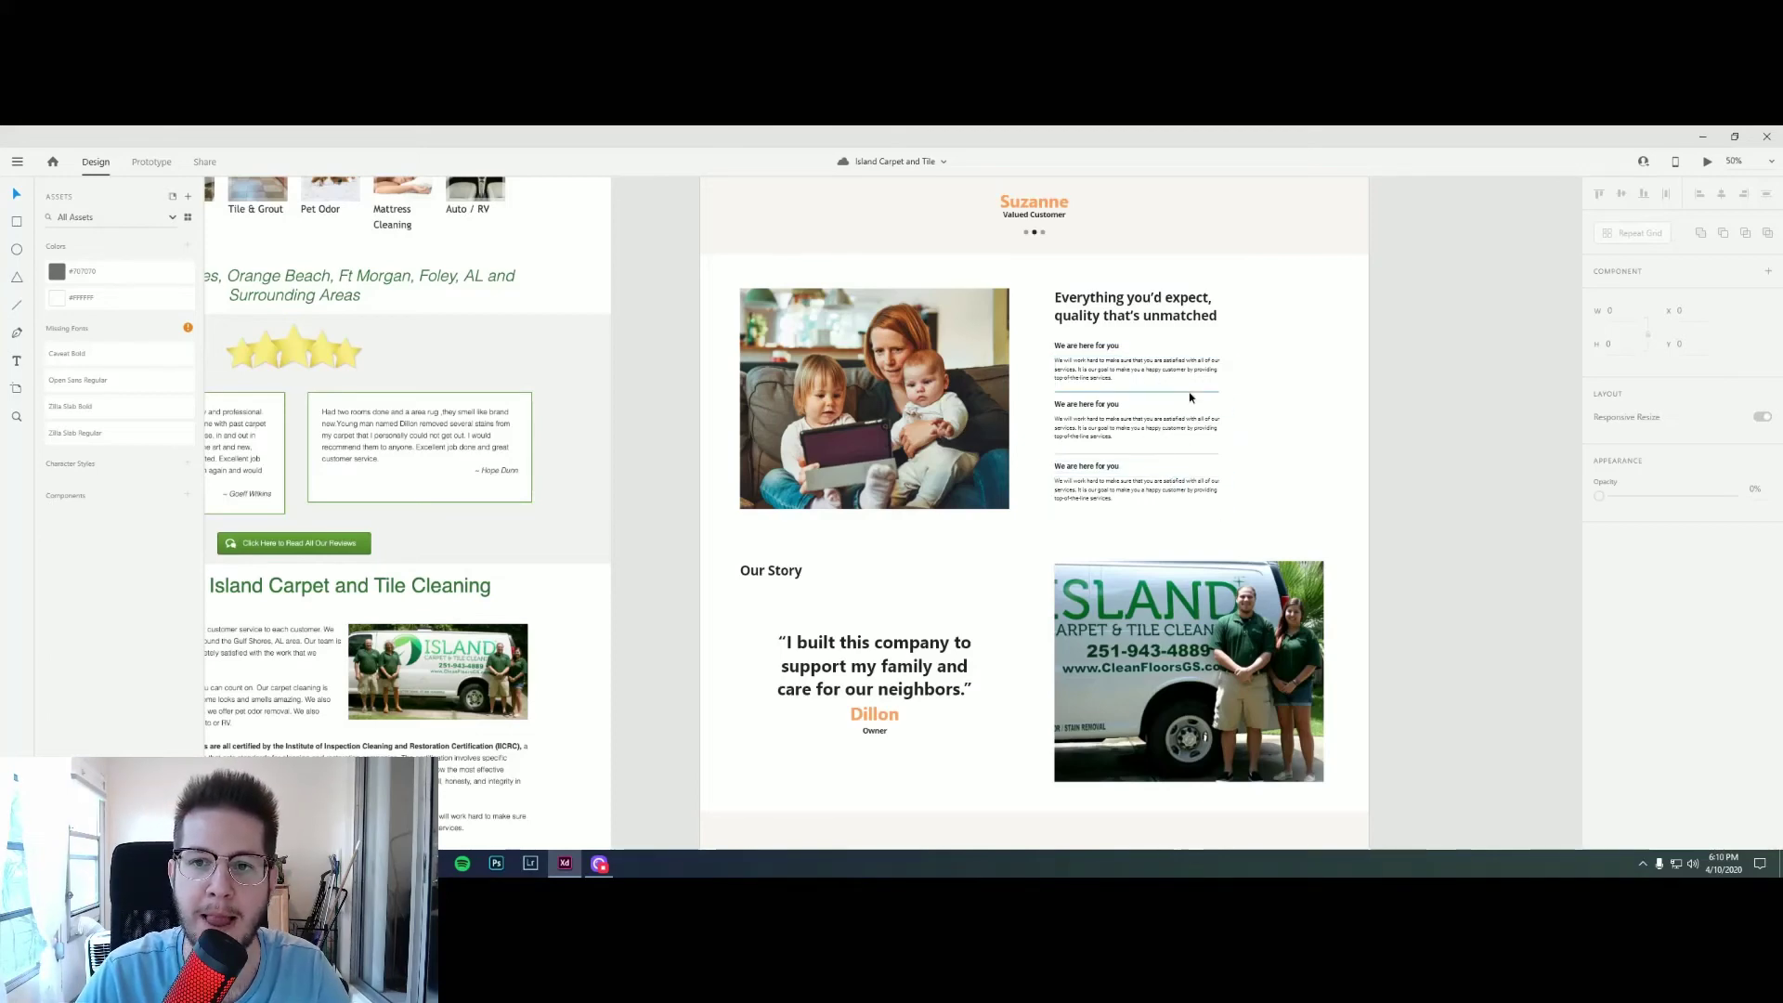
{"action": "scroll", "coordinate": [1325, 353], "scroll_direction": "up", "scroll_amount": 1}
{"action": "scroll", "coordinate": [1325, 354], "scroll_direction": "right", "scroll_amount": 1}
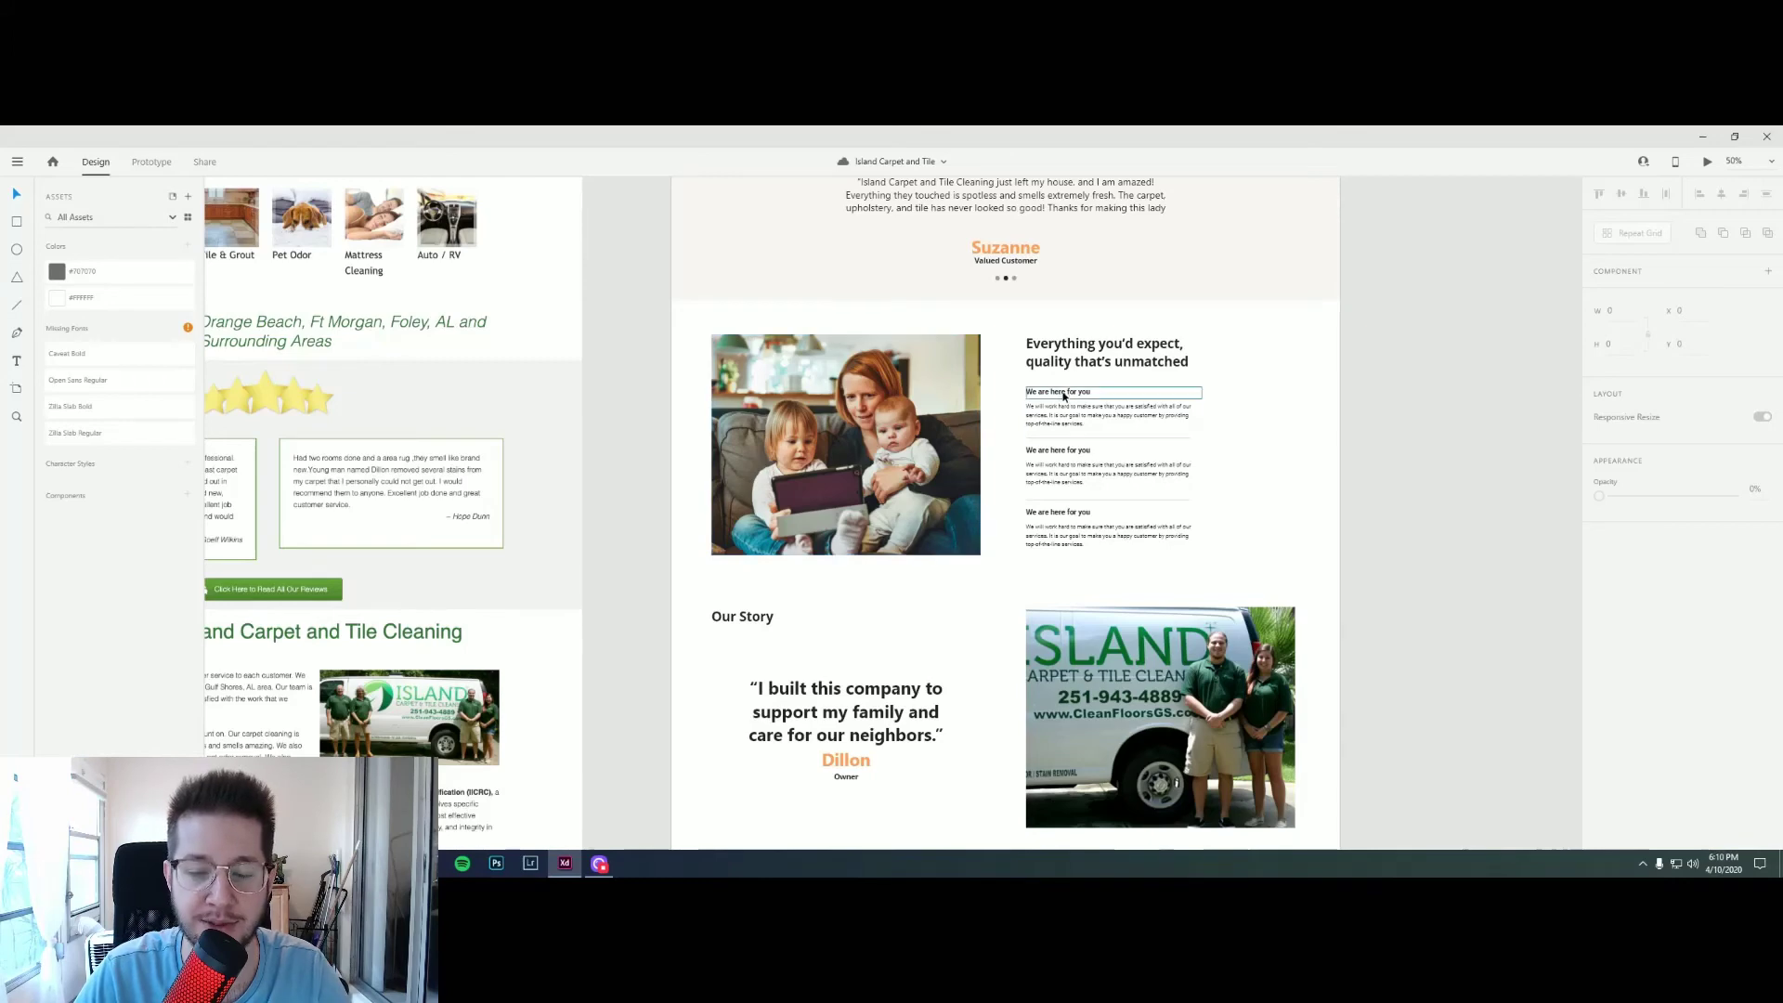
Examine the Our Story section with the owner's quote and van photo, and the Features list with its icons
{"action": "scroll", "coordinate": [1068, 483], "scroll_direction": "down", "scroll_amount": 2}
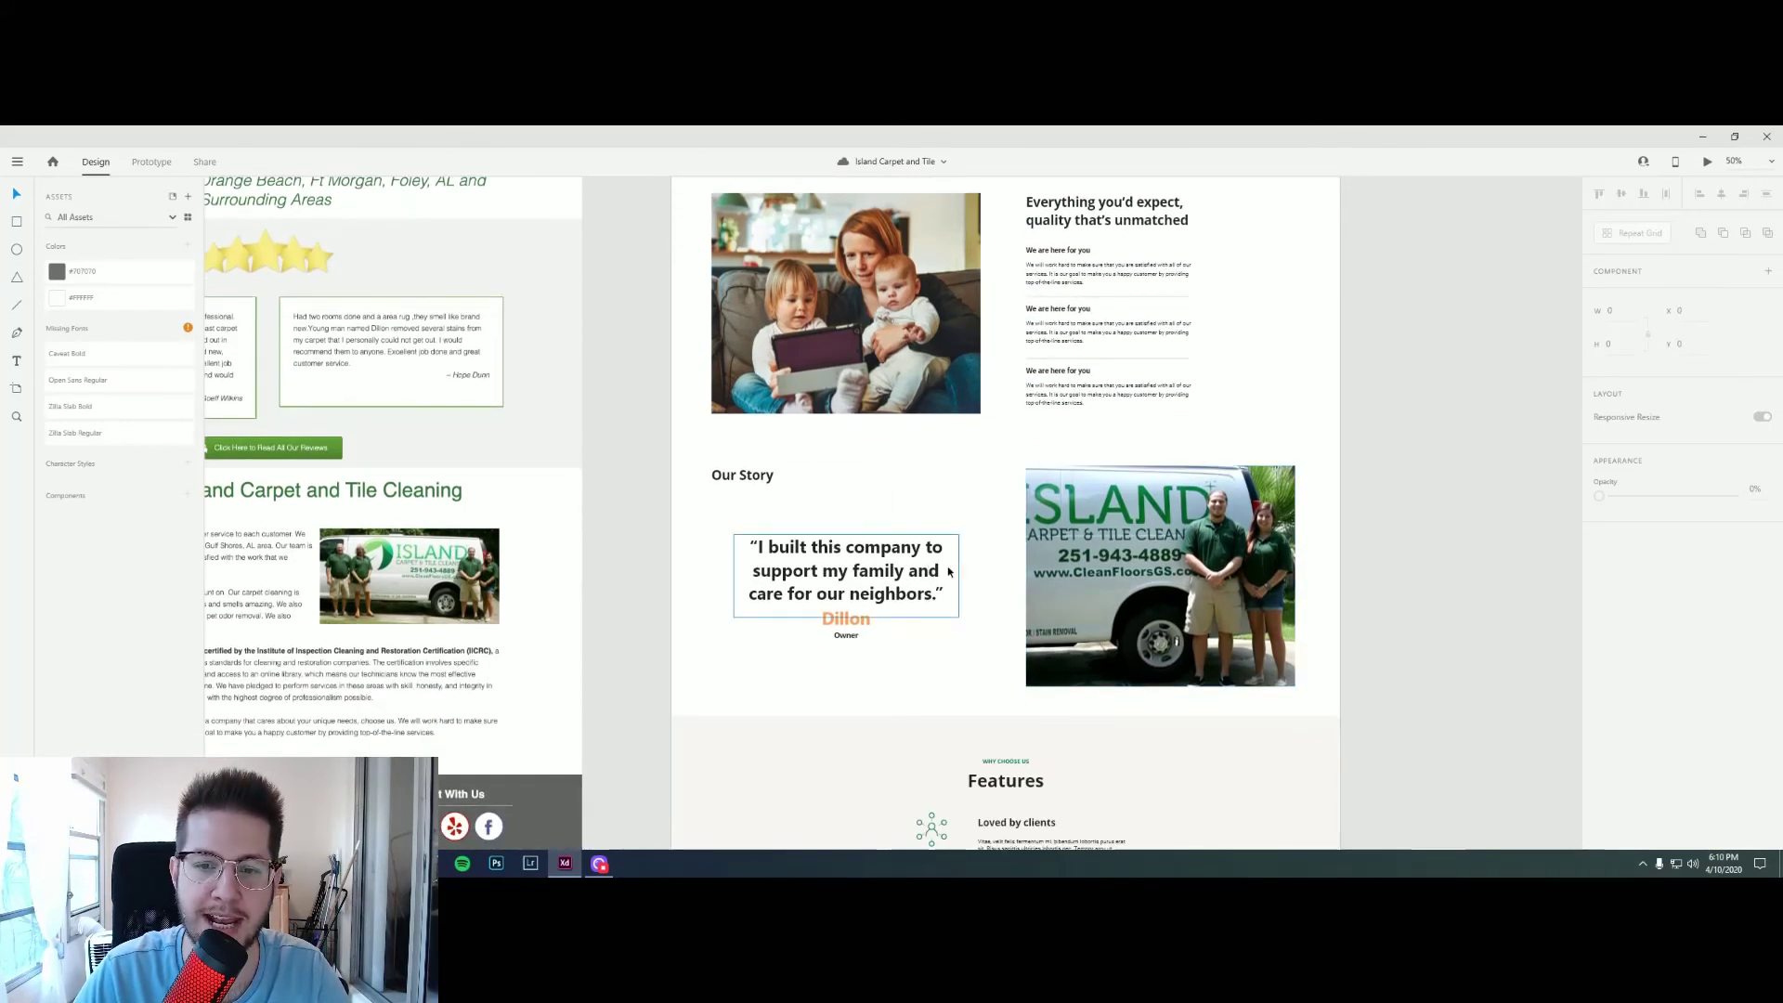
{"action": "left_click_drag", "start_coordinate": [971, 547], "coordinate": [992, 418]}
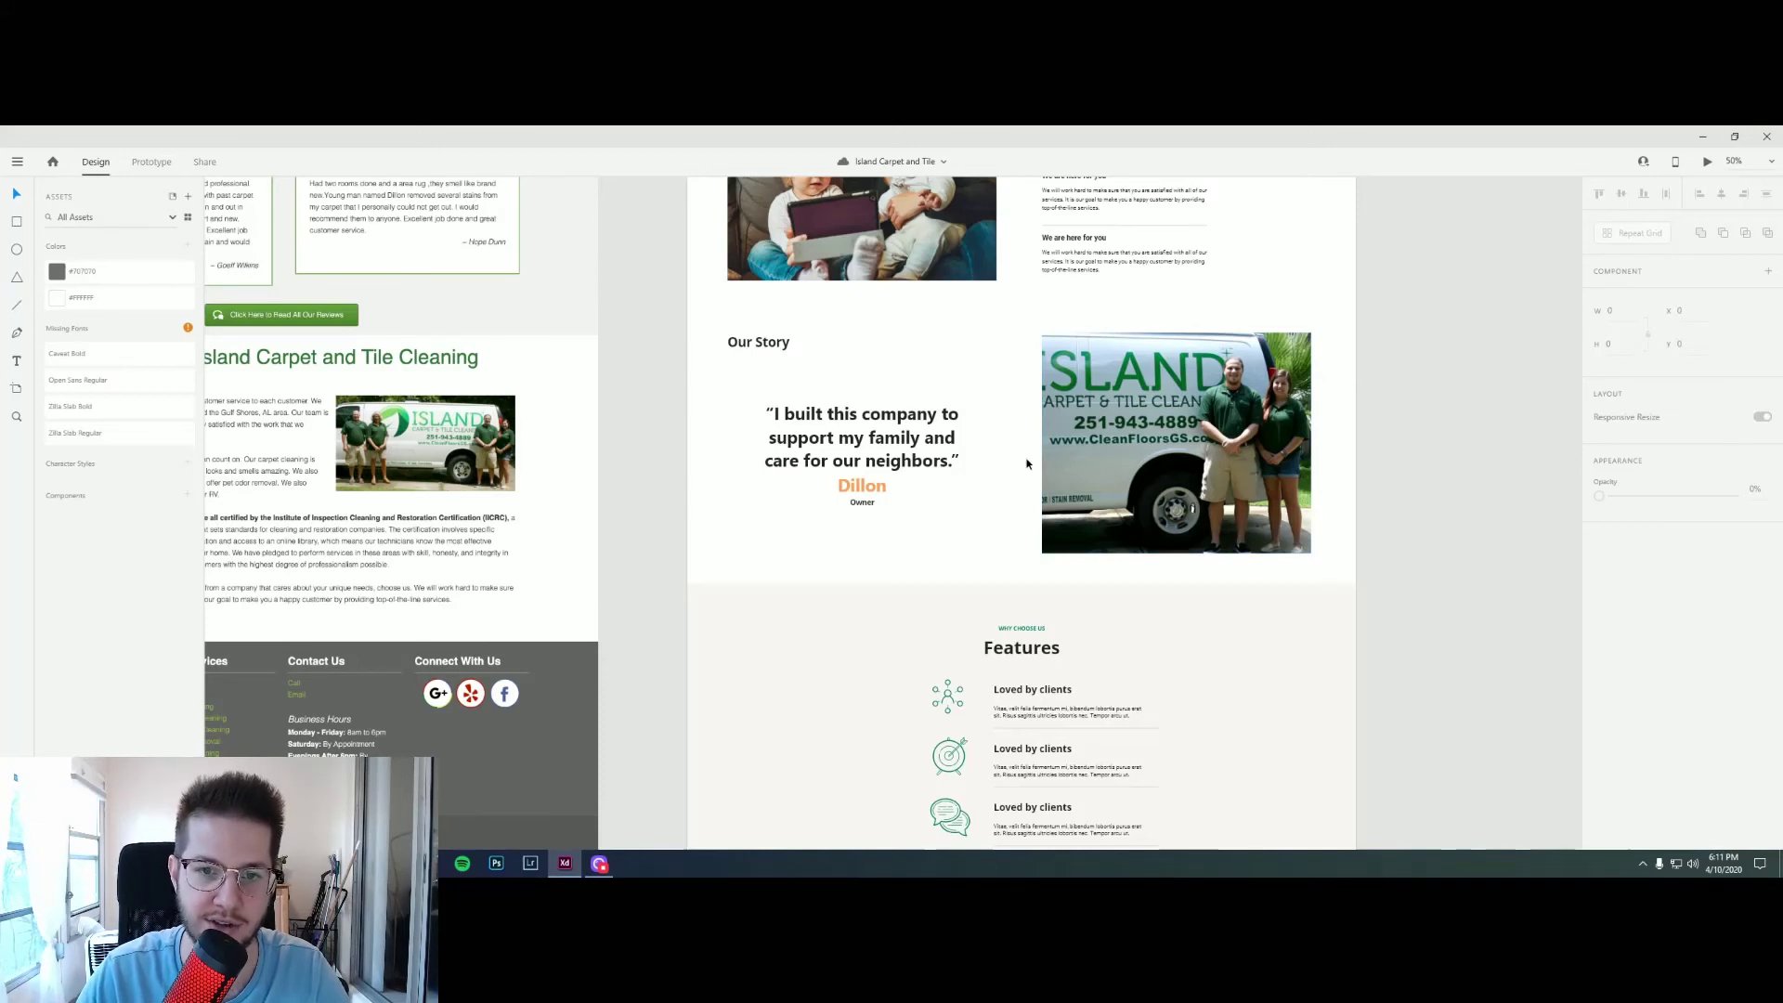
{"action": "scroll", "coordinate": [1027, 463], "scroll_direction": "down", "scroll_amount": 2}
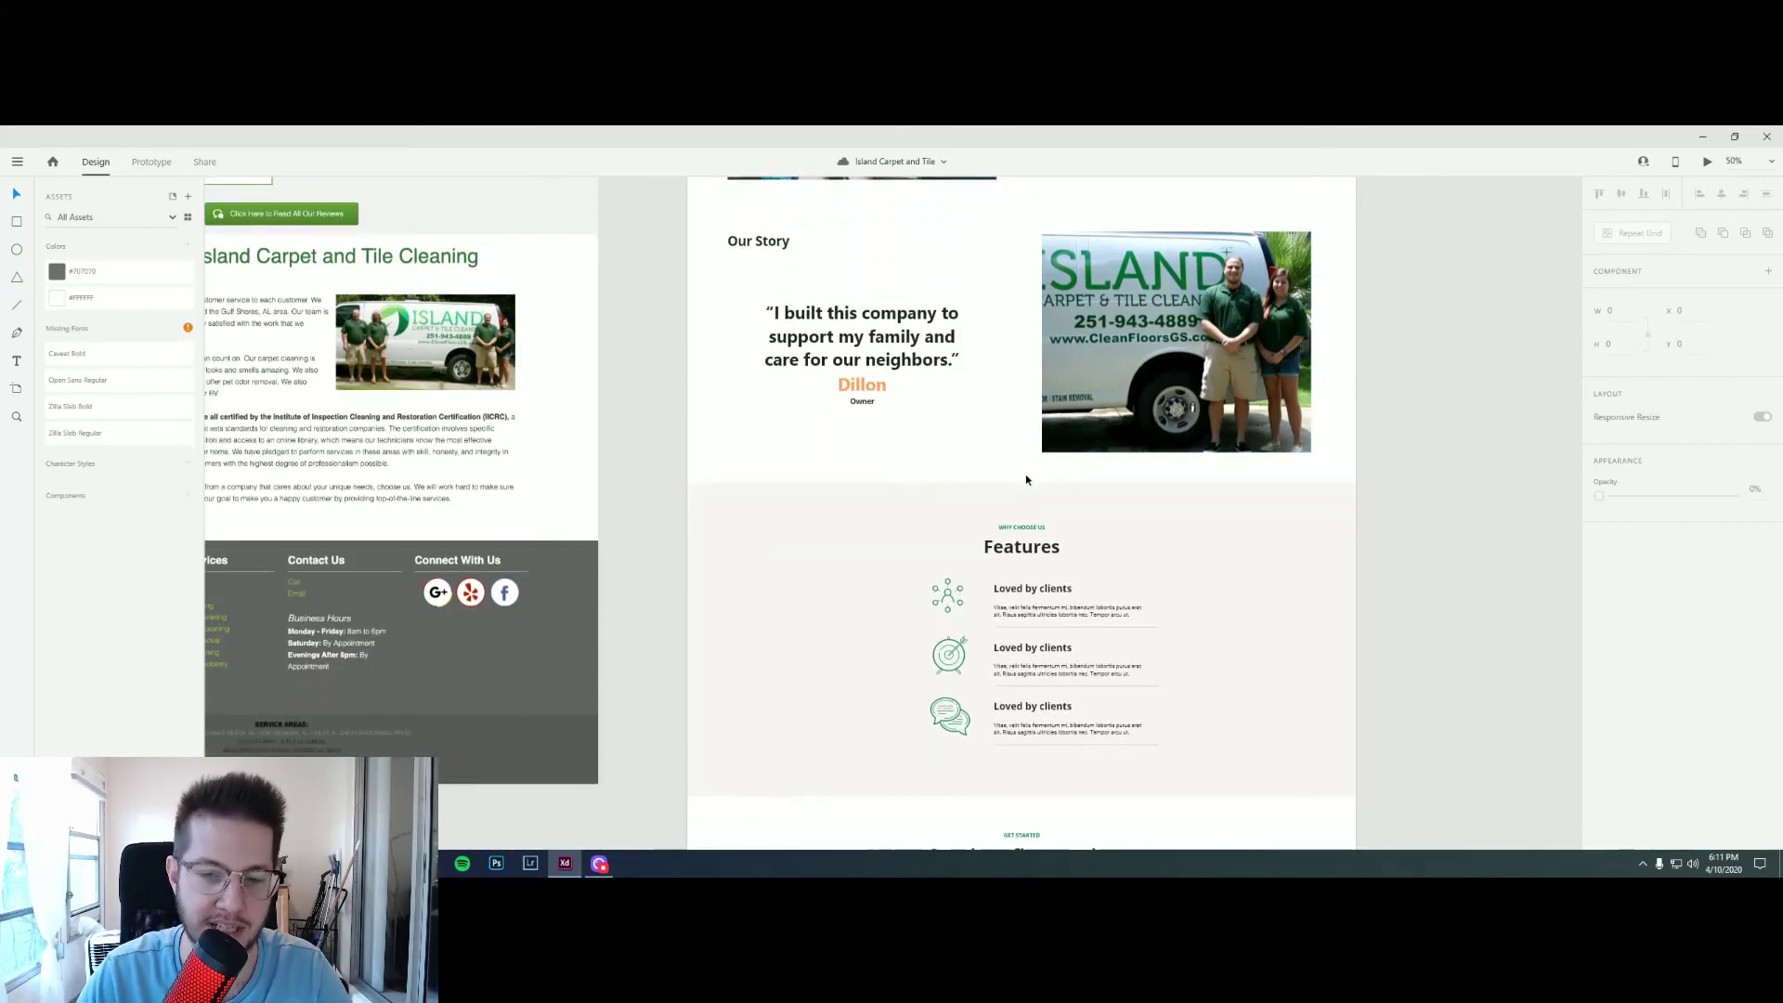
{"action": "scroll", "coordinate": [1021, 483], "scroll_direction": "down", "scroll_amount": 2}
{"action": "scroll", "coordinate": [1020, 487], "scroll_direction": "down", "scroll_amount": 2}
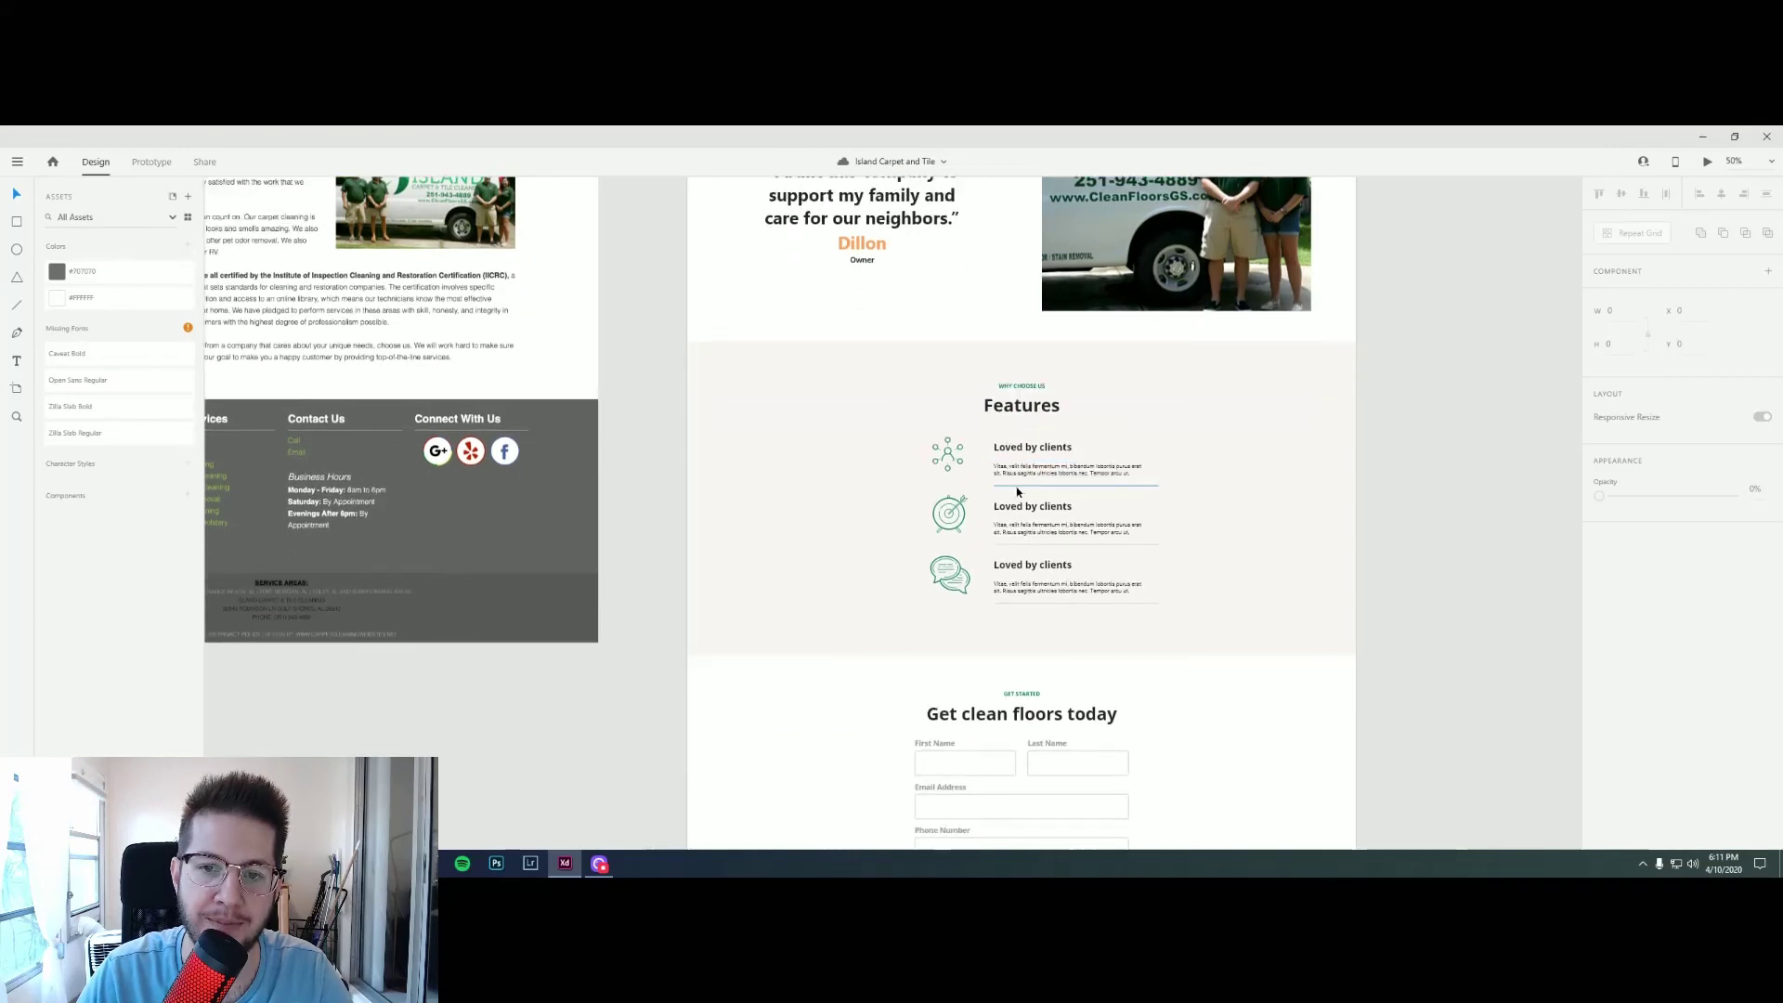
{"action": "left_click_drag", "start_coordinate": [820, 475], "coordinate": [754, 434]}
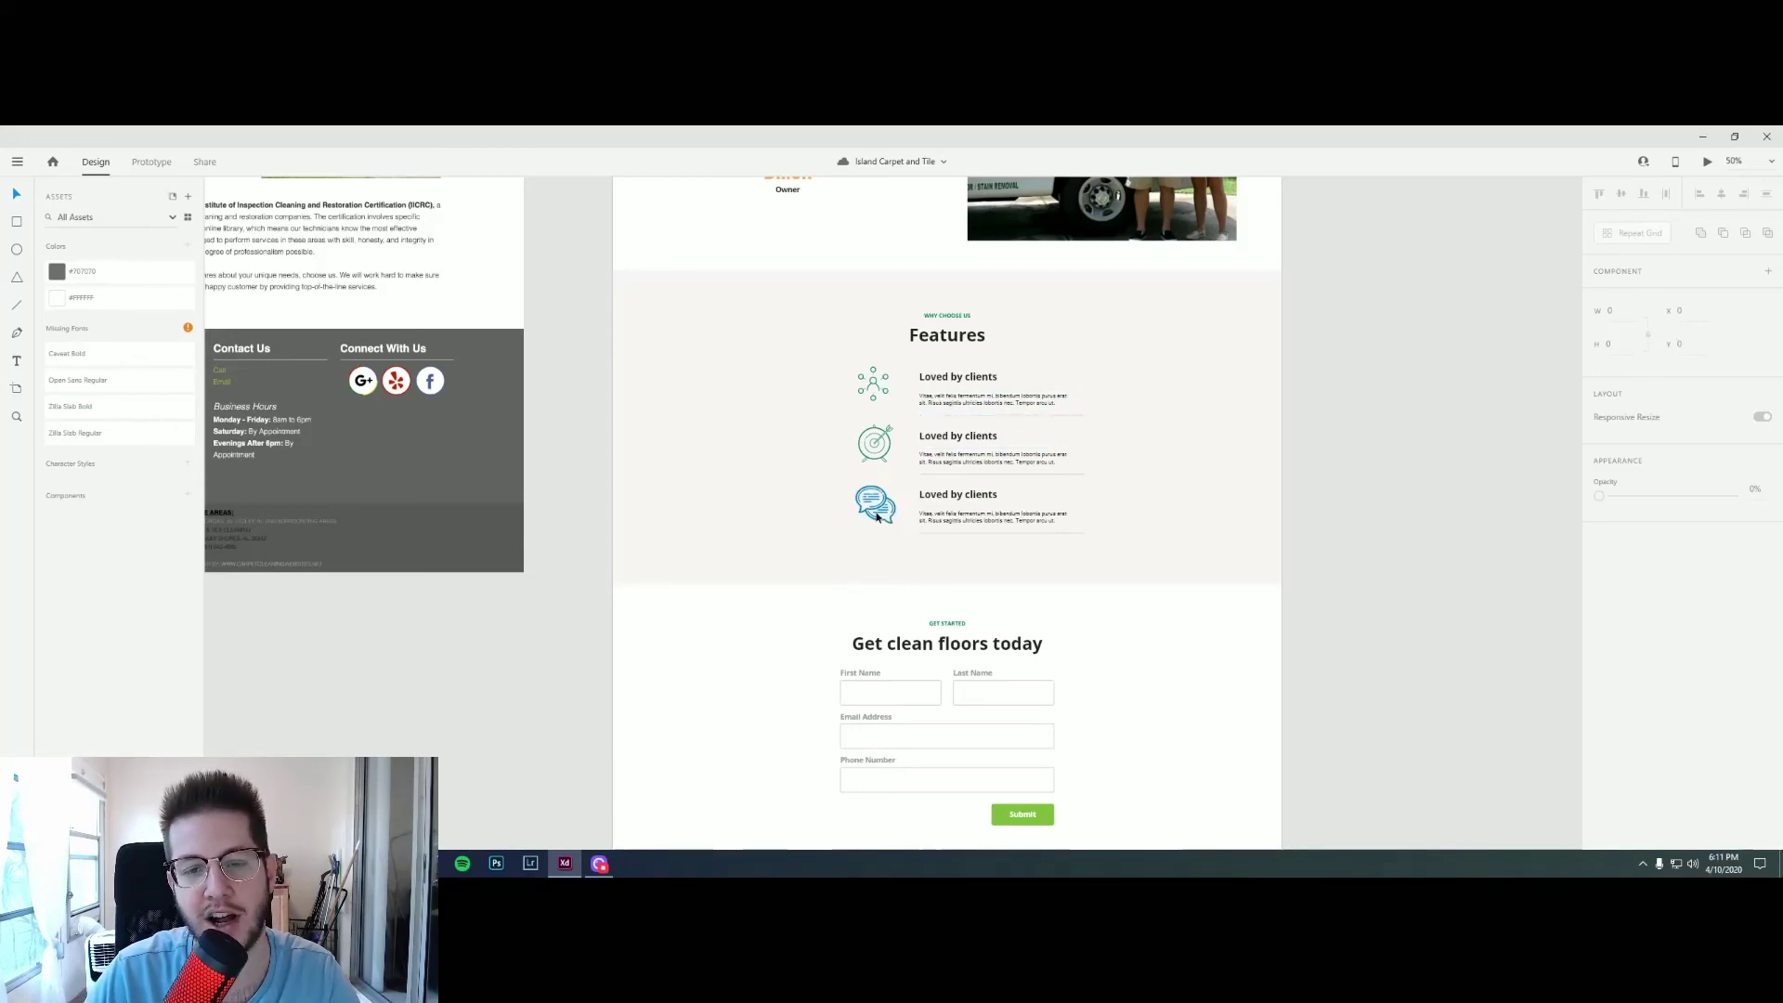
Review the "Get clean floors today" contact form and the green footer at the end of the redesigned page
{"action": "scroll", "coordinate": [1131, 608], "scroll_direction": "down", "scroll_amount": 1}
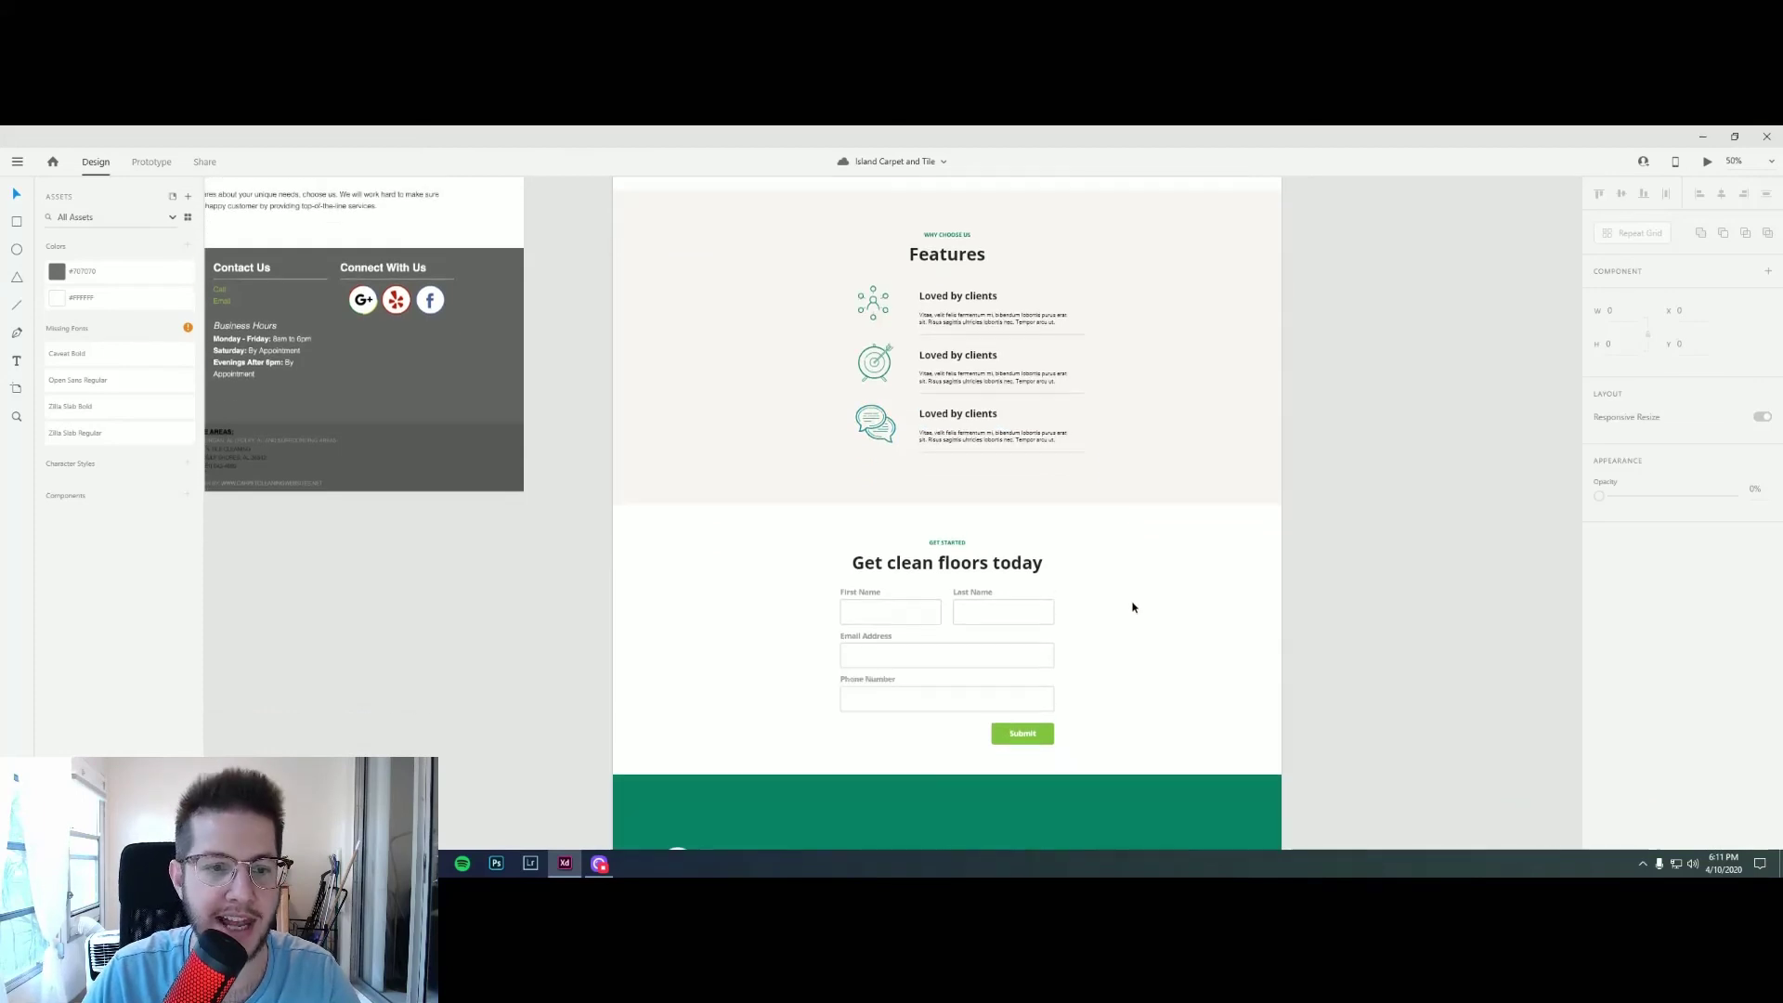
{"action": "scroll", "coordinate": [1123, 611], "scroll_direction": "down", "scroll_amount": 3}
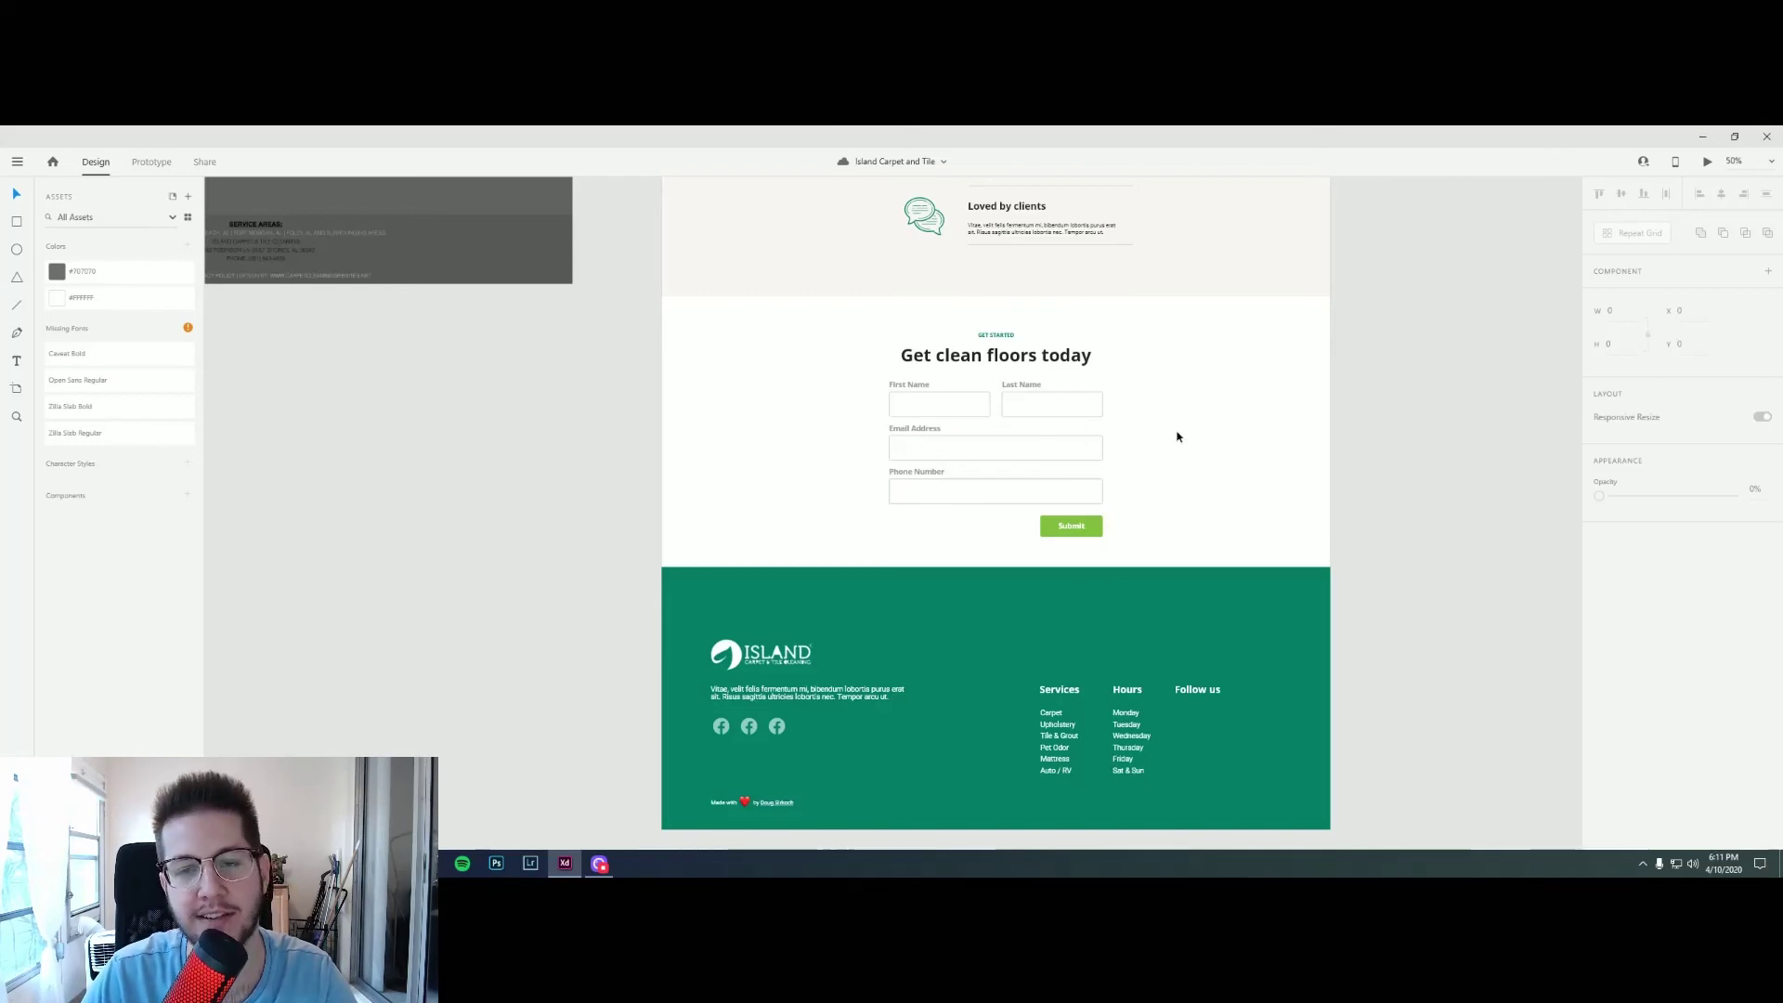
{"action": "scroll", "coordinate": [1177, 438], "scroll_direction": "down", "scroll_amount": 1}
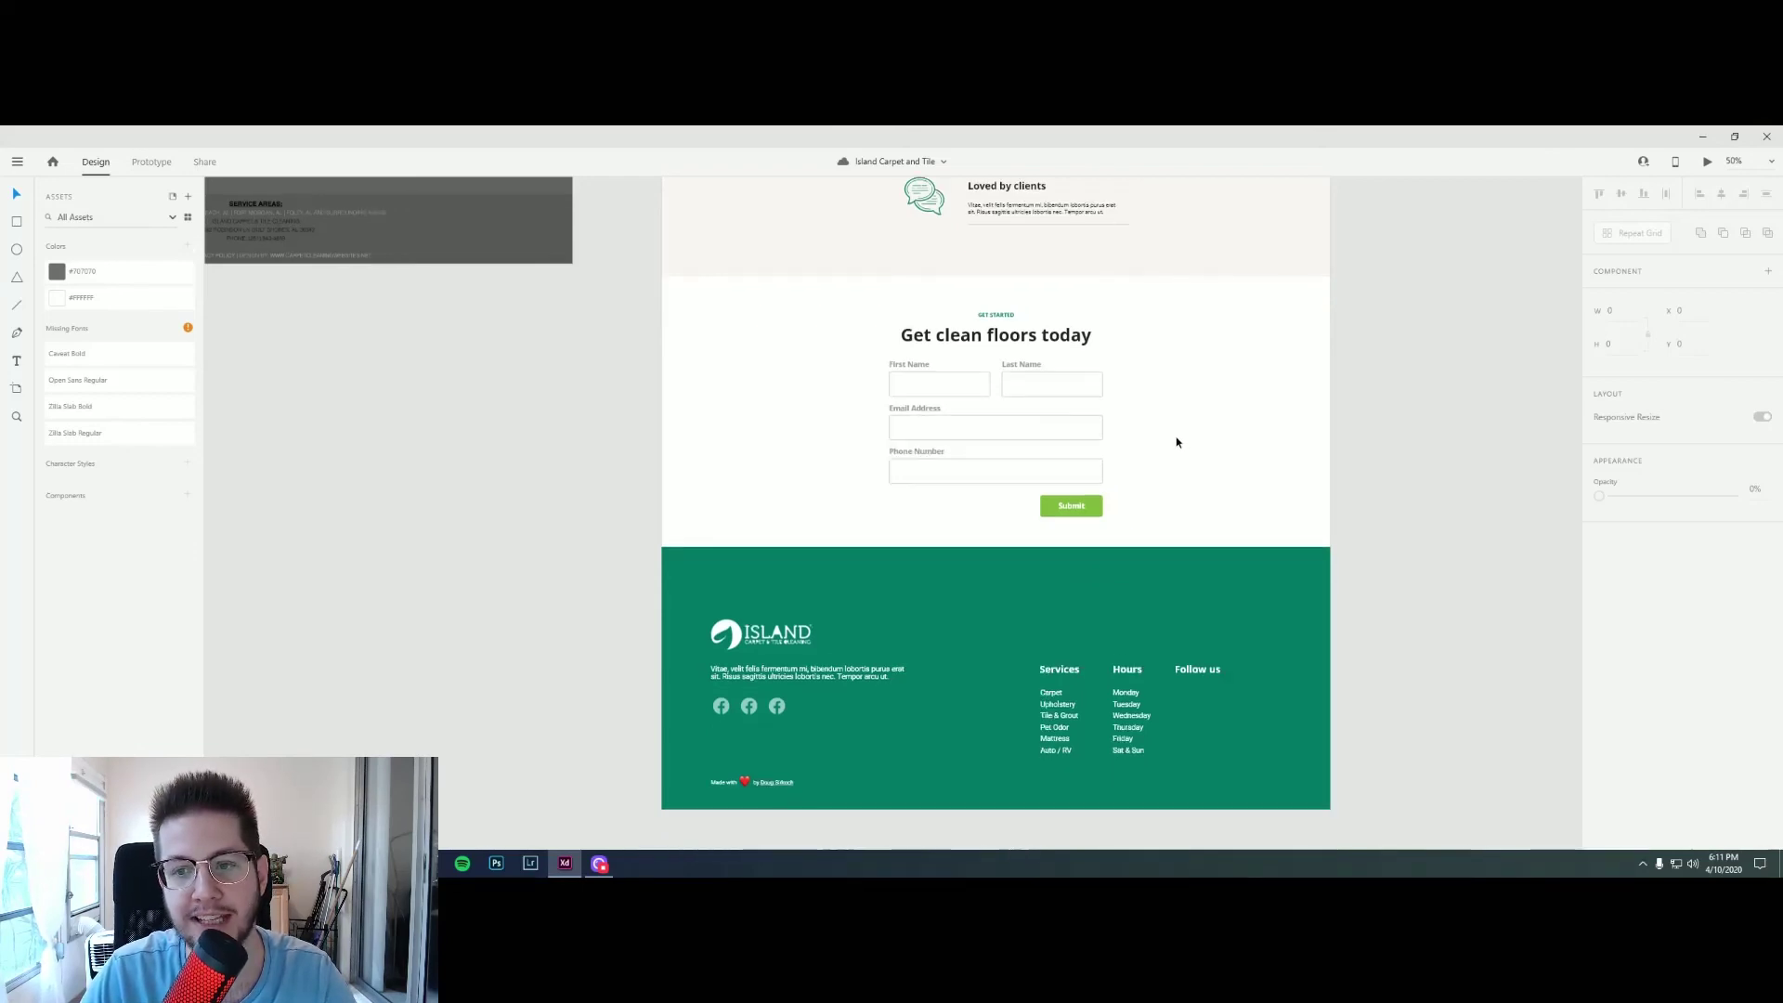
{"action": "scroll", "coordinate": [1176, 442], "scroll_direction": "up", "scroll_amount": 10}
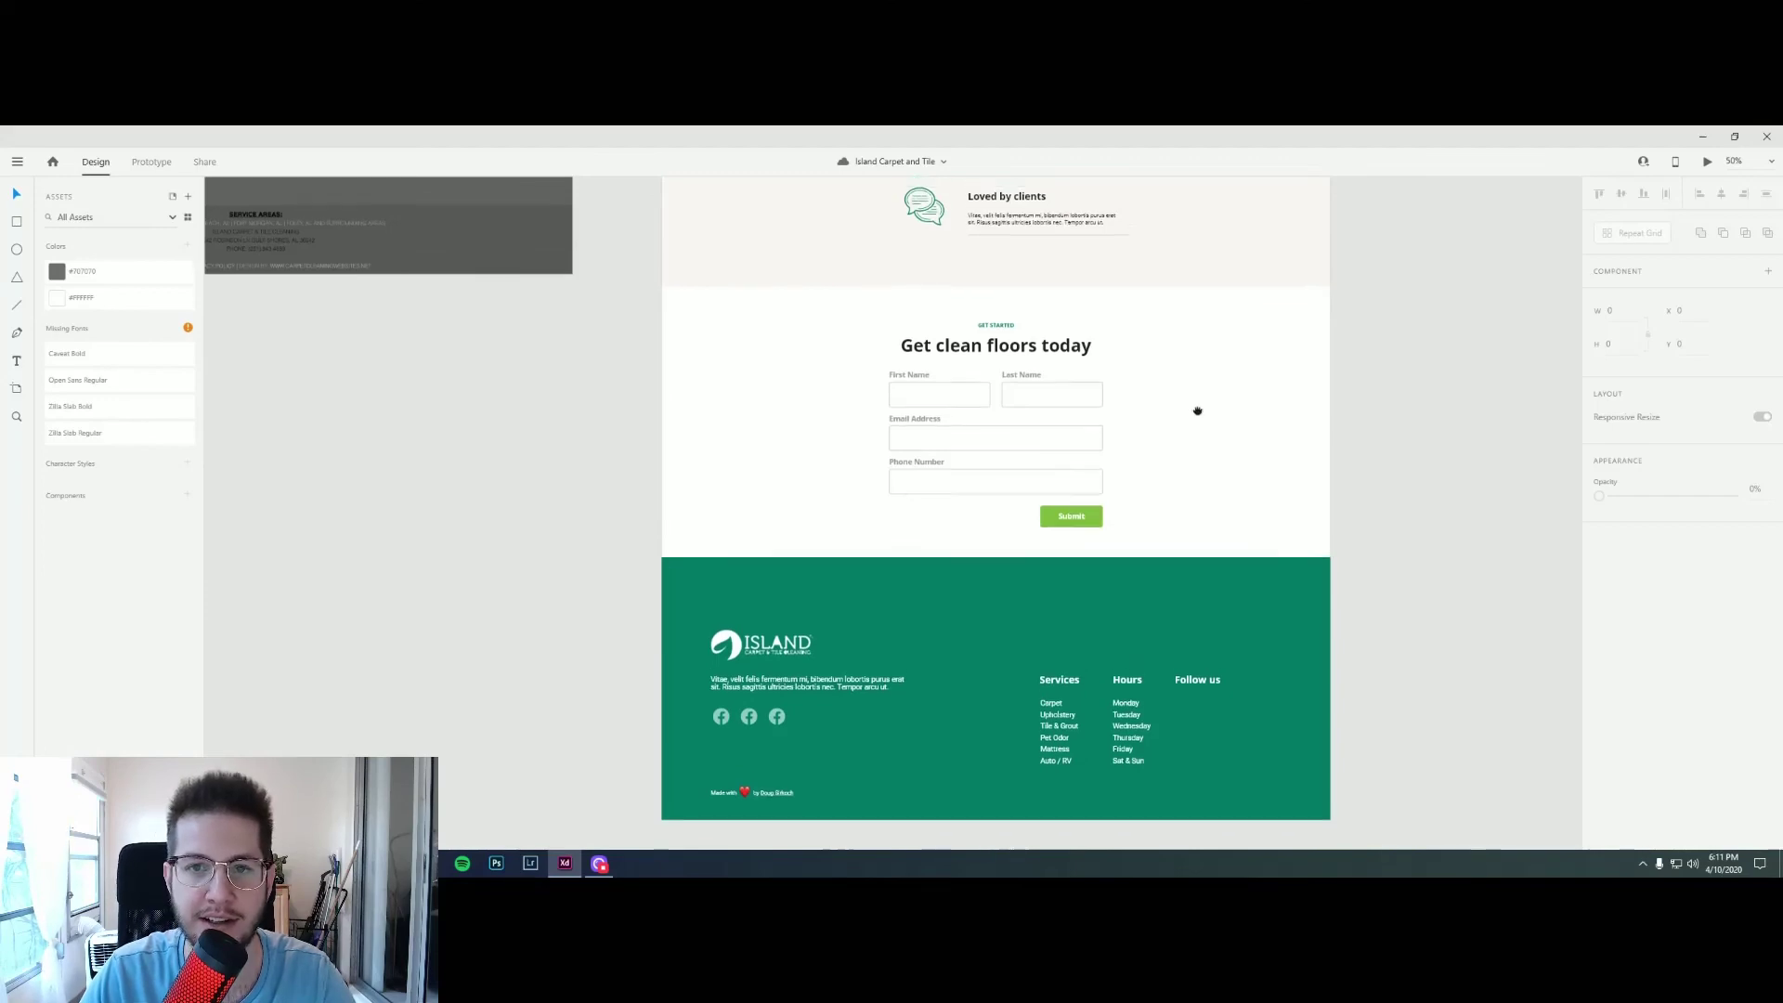
View the original homepage, the redesigned artboard and the colour palette side by side at 25% zoom
{"action": "scroll", "coordinate": [1230, 481], "scroll_direction": "down", "scroll_amount": 5}
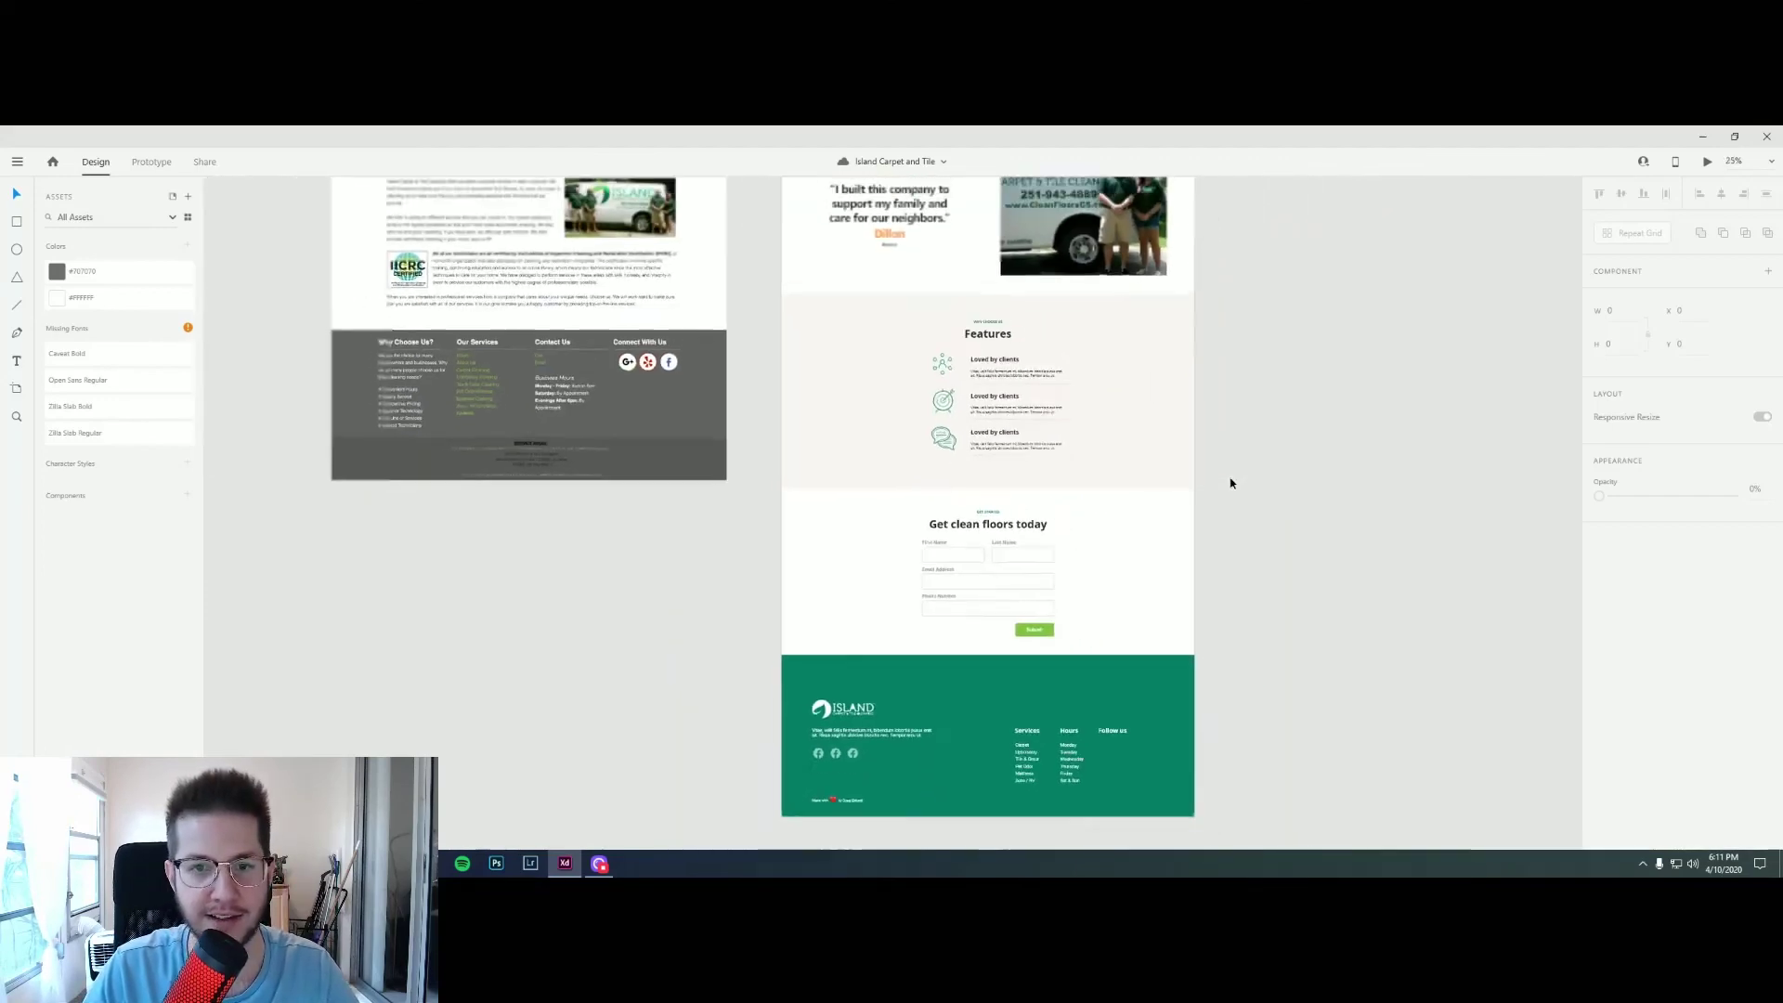
{"action": "scroll", "coordinate": [1119, 581], "scroll_direction": "up", "scroll_amount": 10}
{"action": "scroll", "coordinate": [1058, 513], "scroll_direction": "up", "scroll_amount": 5}
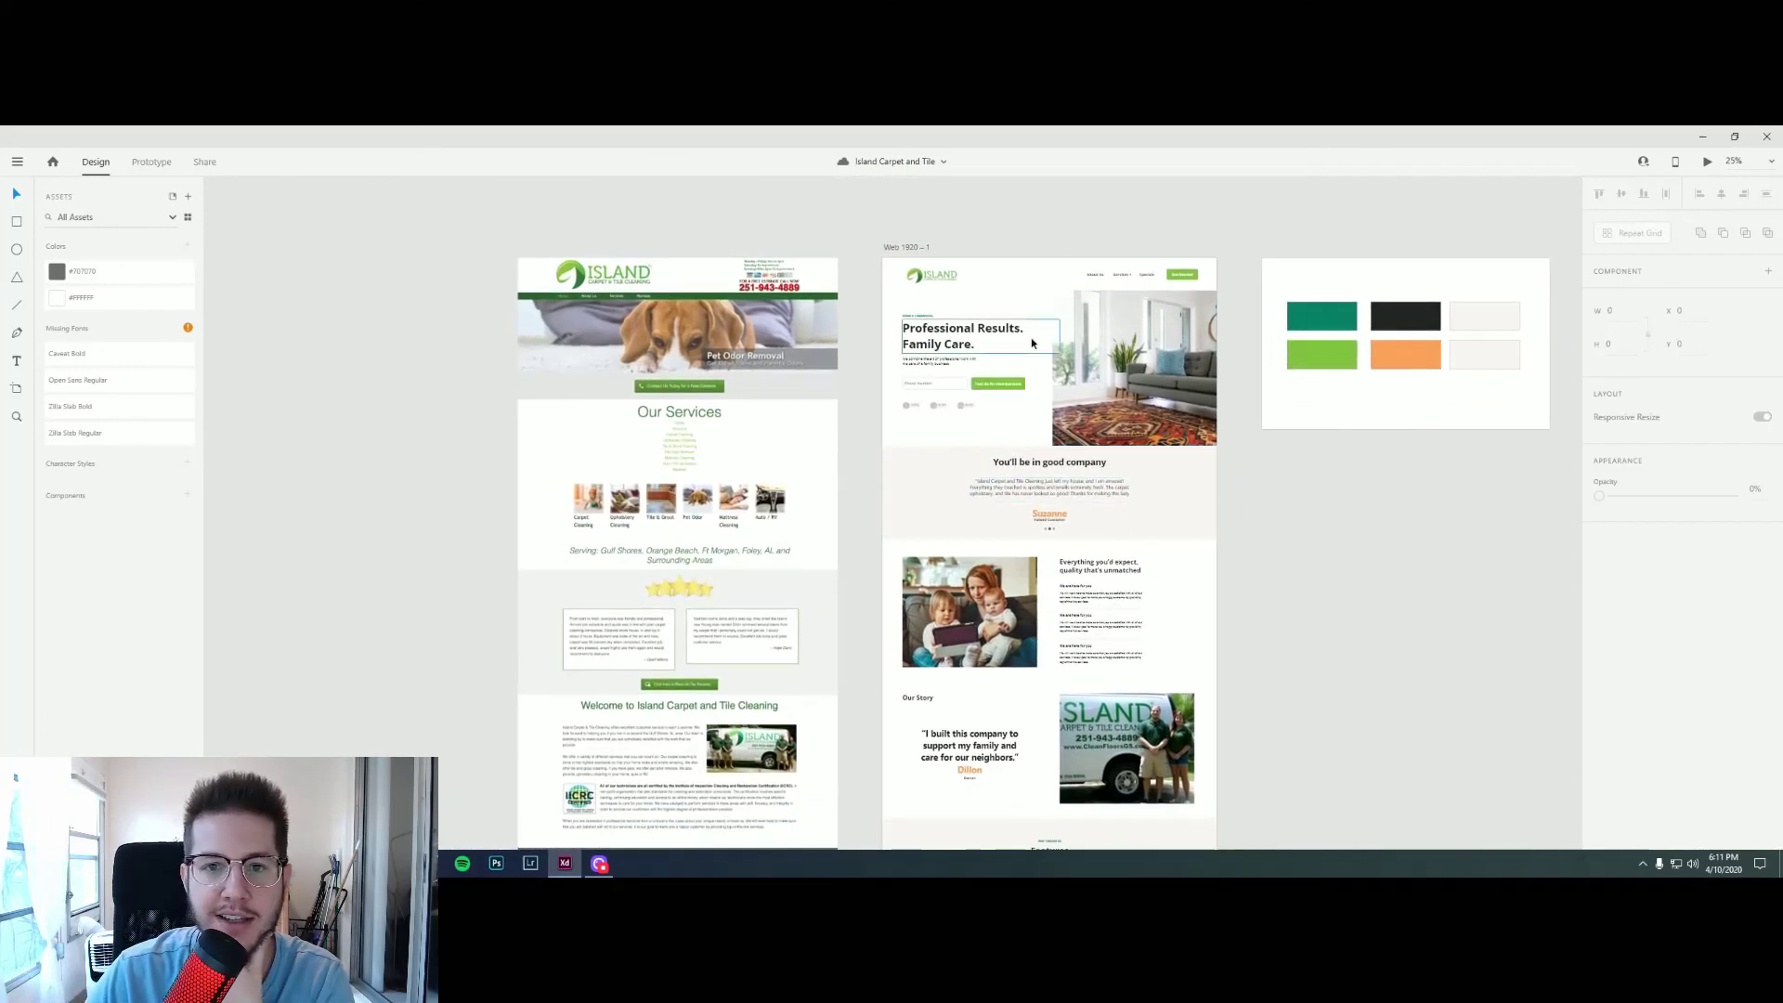
{"action": "left_click", "coordinate": [905, 247]}
{"action": "left_click", "coordinate": [1022, 235]}
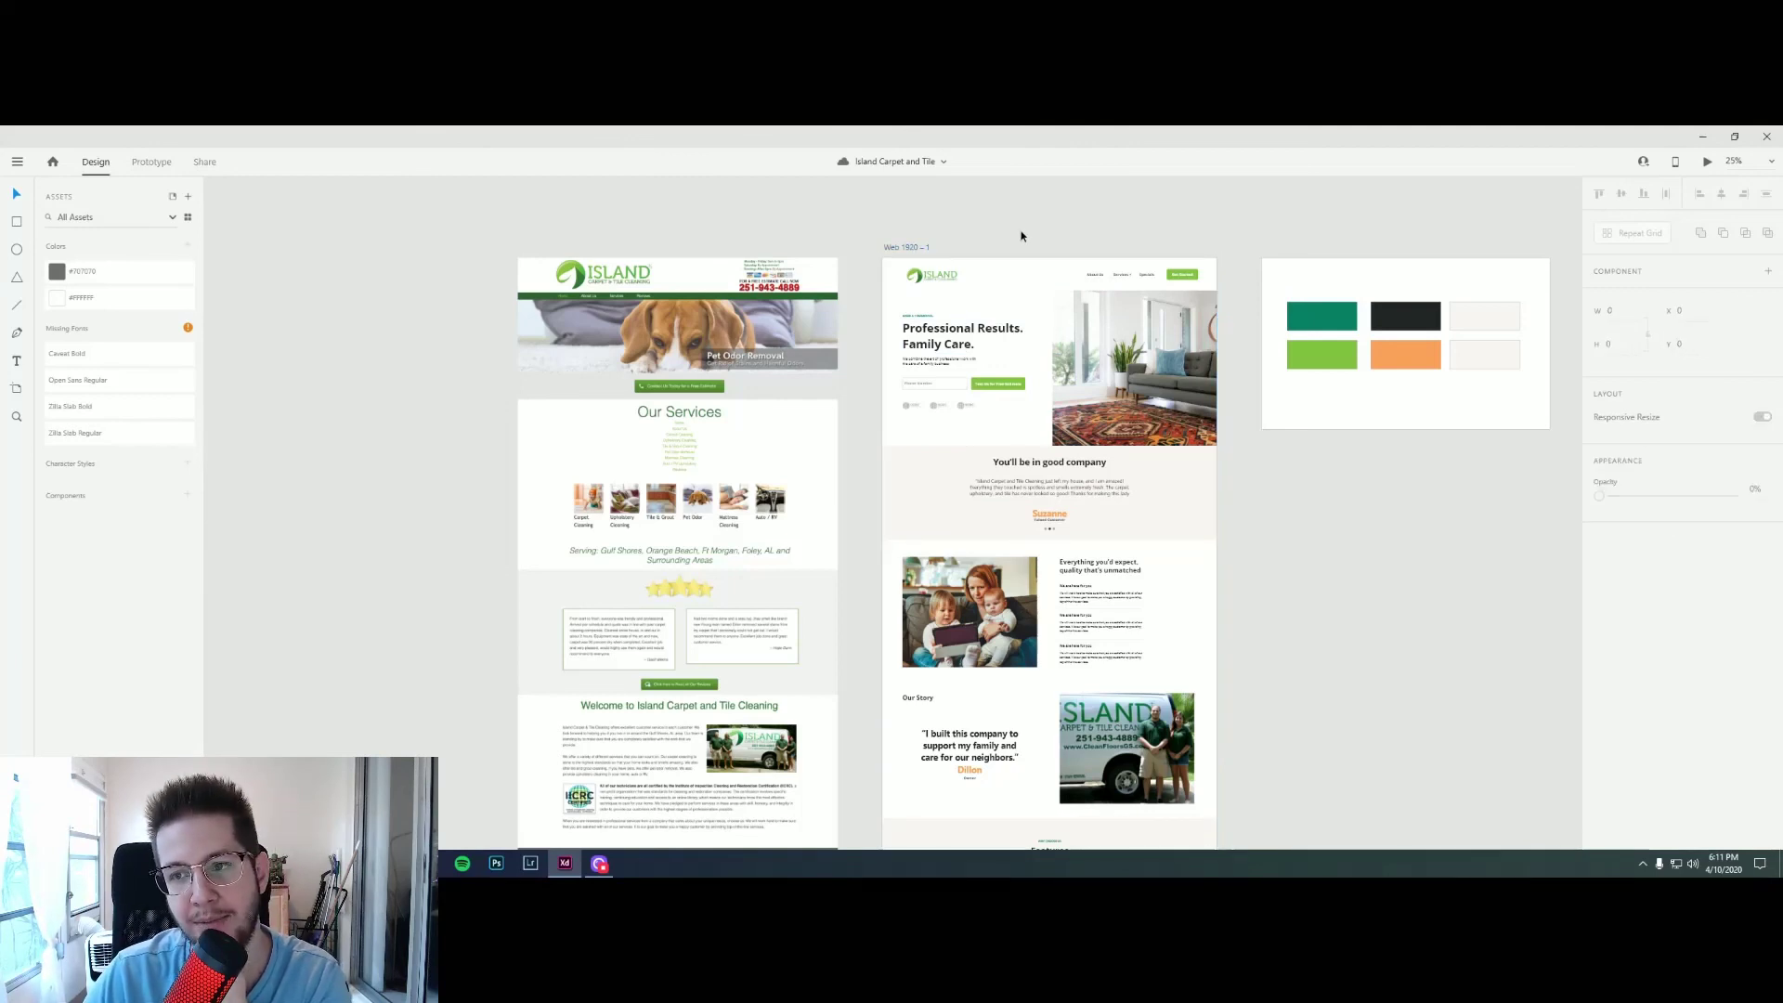
{"action": "scroll", "coordinate": [1021, 235], "scroll_direction": "down", "scroll_amount": 1}
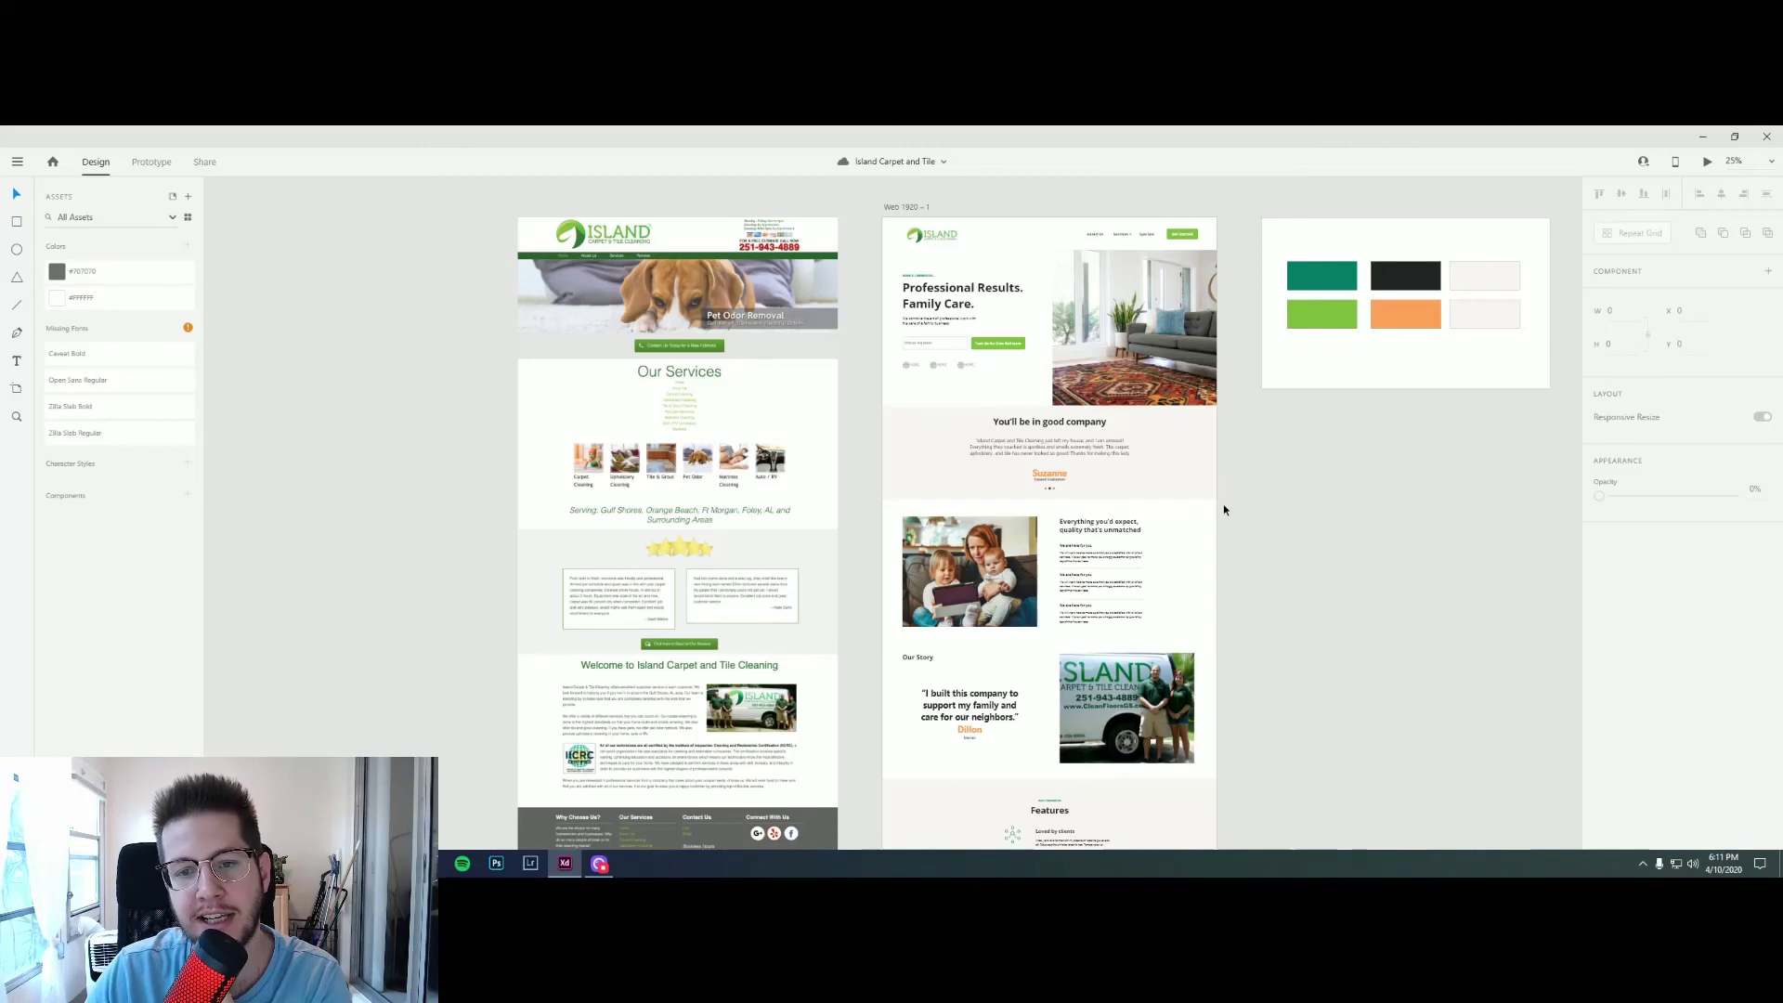
{"action": "scroll", "coordinate": [1223, 509], "scroll_direction": "right", "scroll_amount": 3}
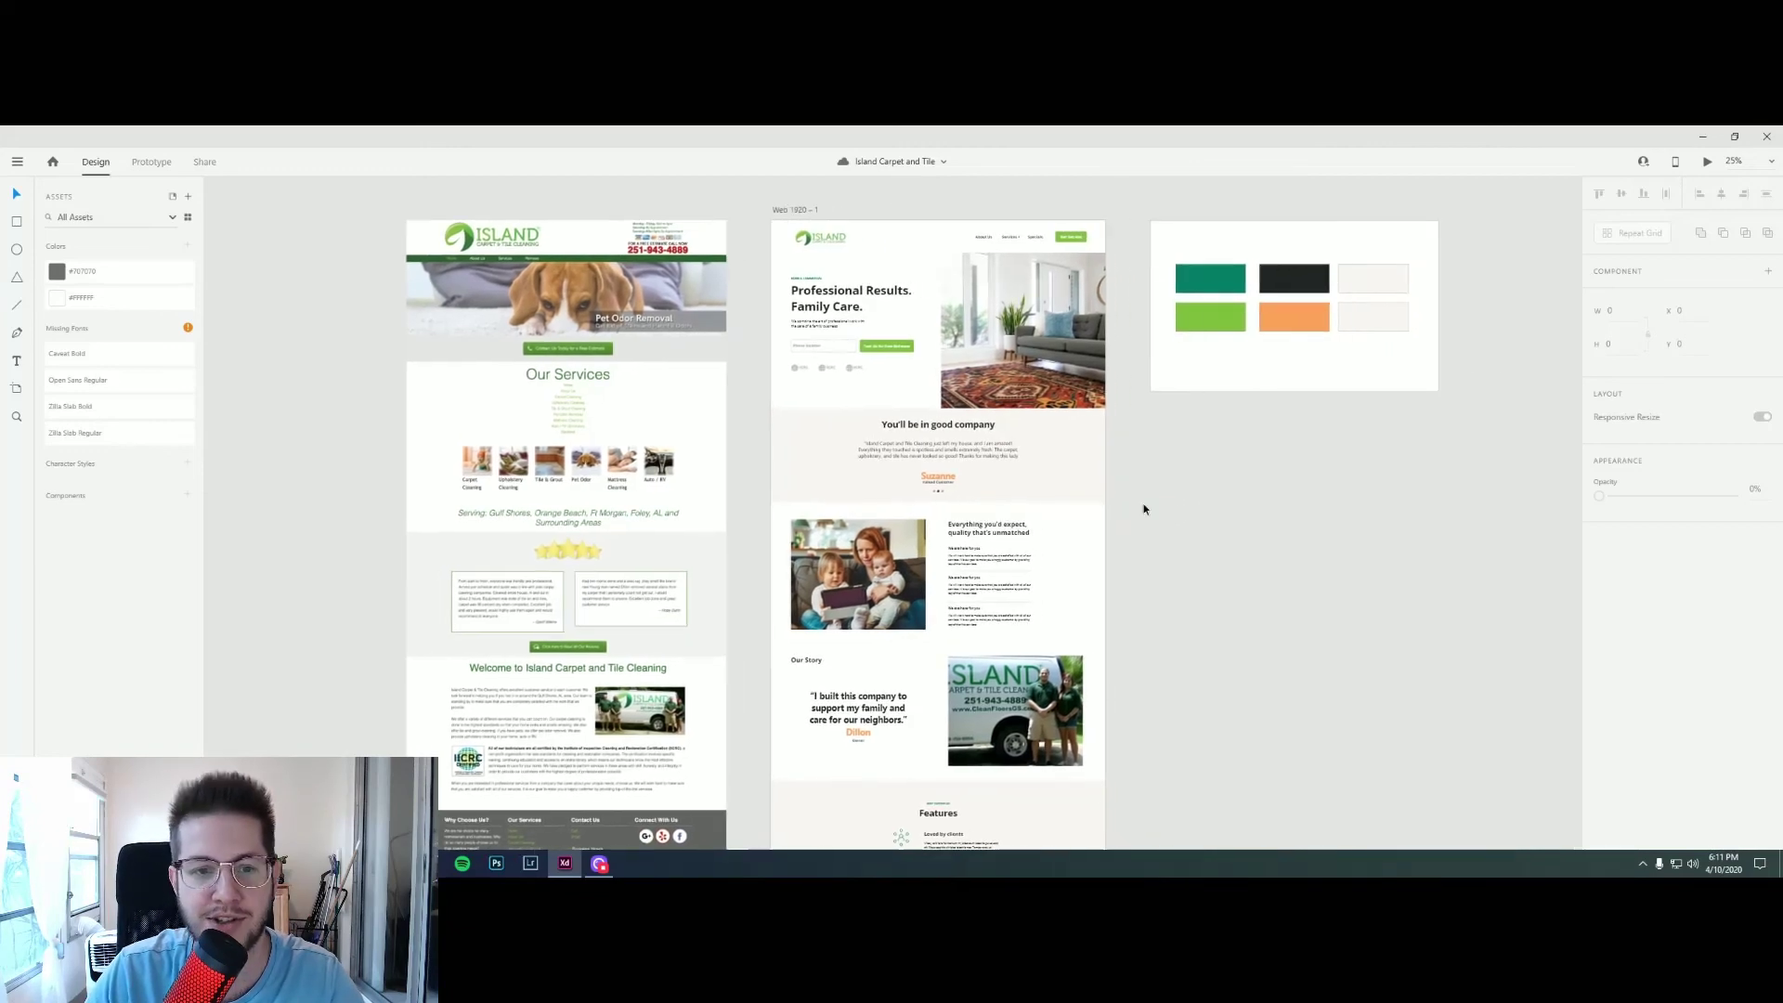